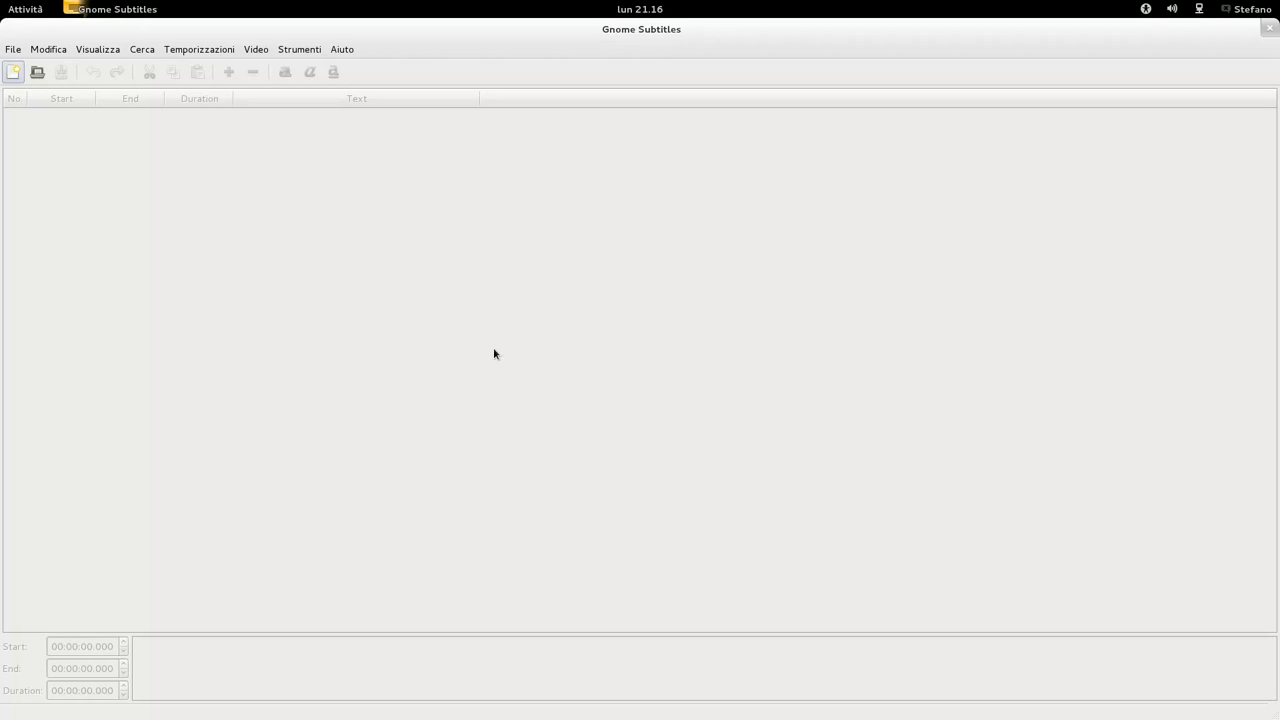
# Create a new subtitle file, load Esempio sottotitoli.mp4 from the Video folder, and enlarge the video preview.
pyautogui.click(13, 73)
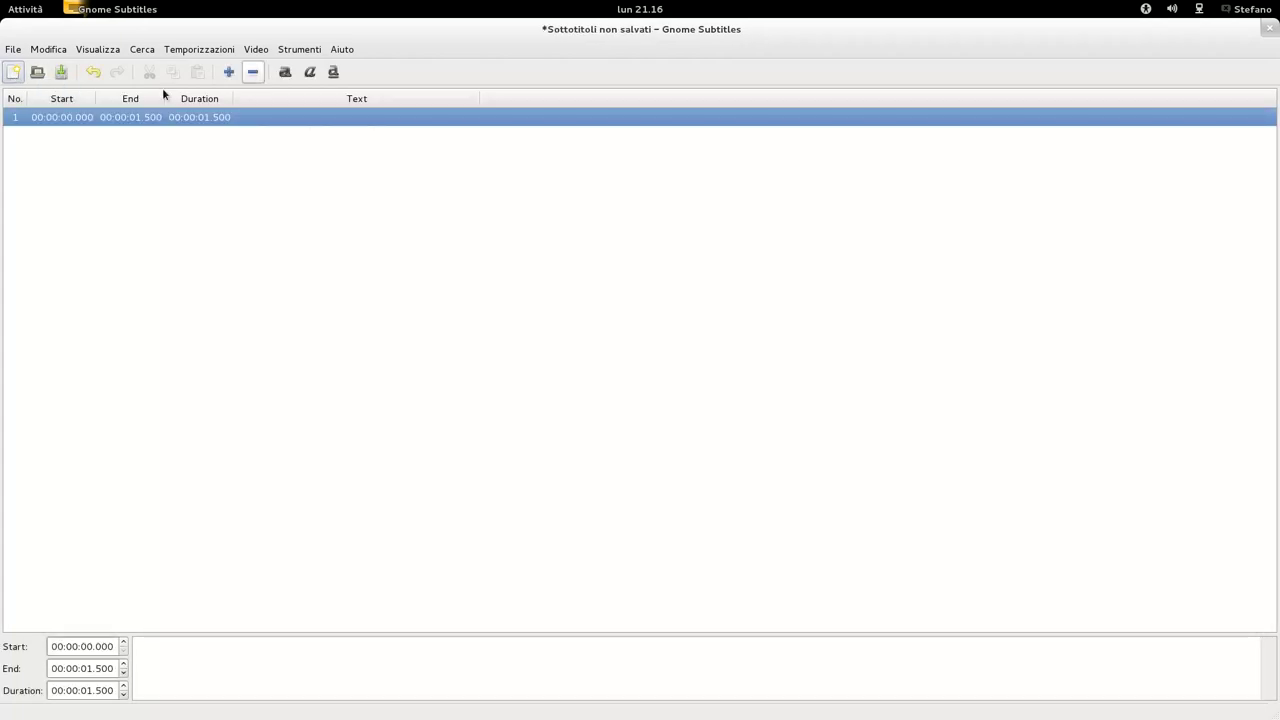
pyautogui.click(258, 50)
pyautogui.click(261, 53)
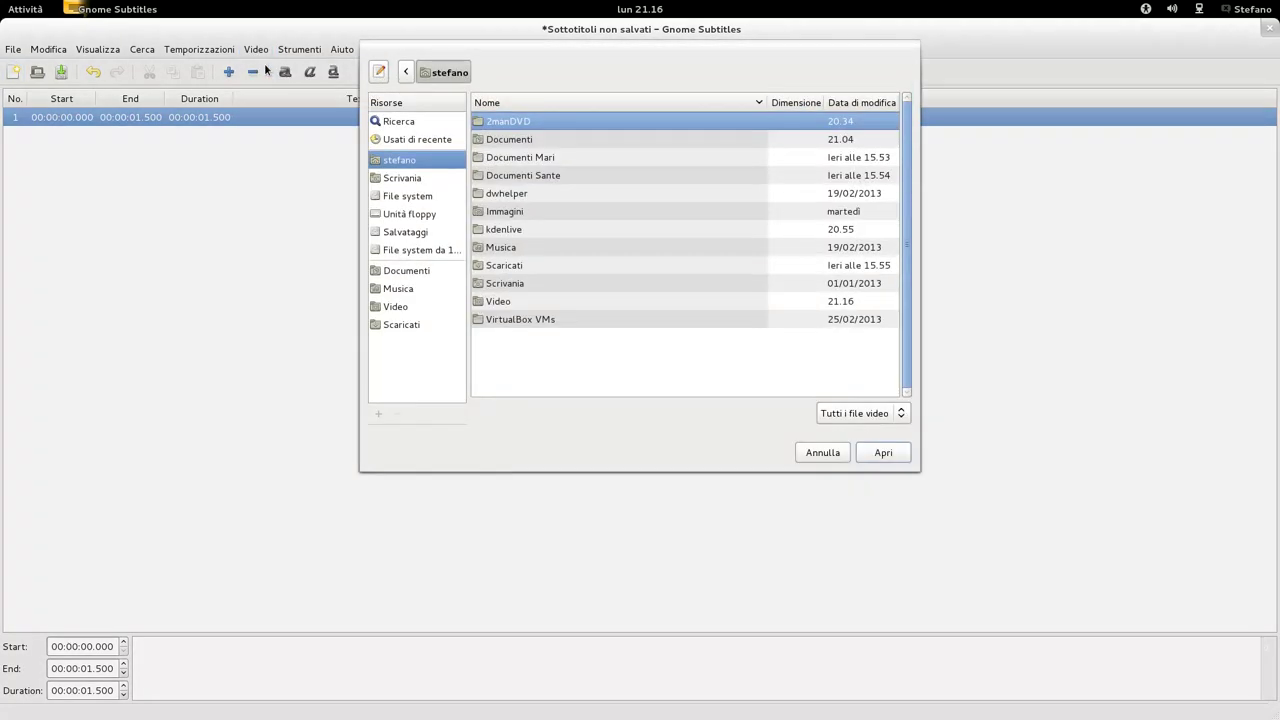
pyautogui.click(403, 310)
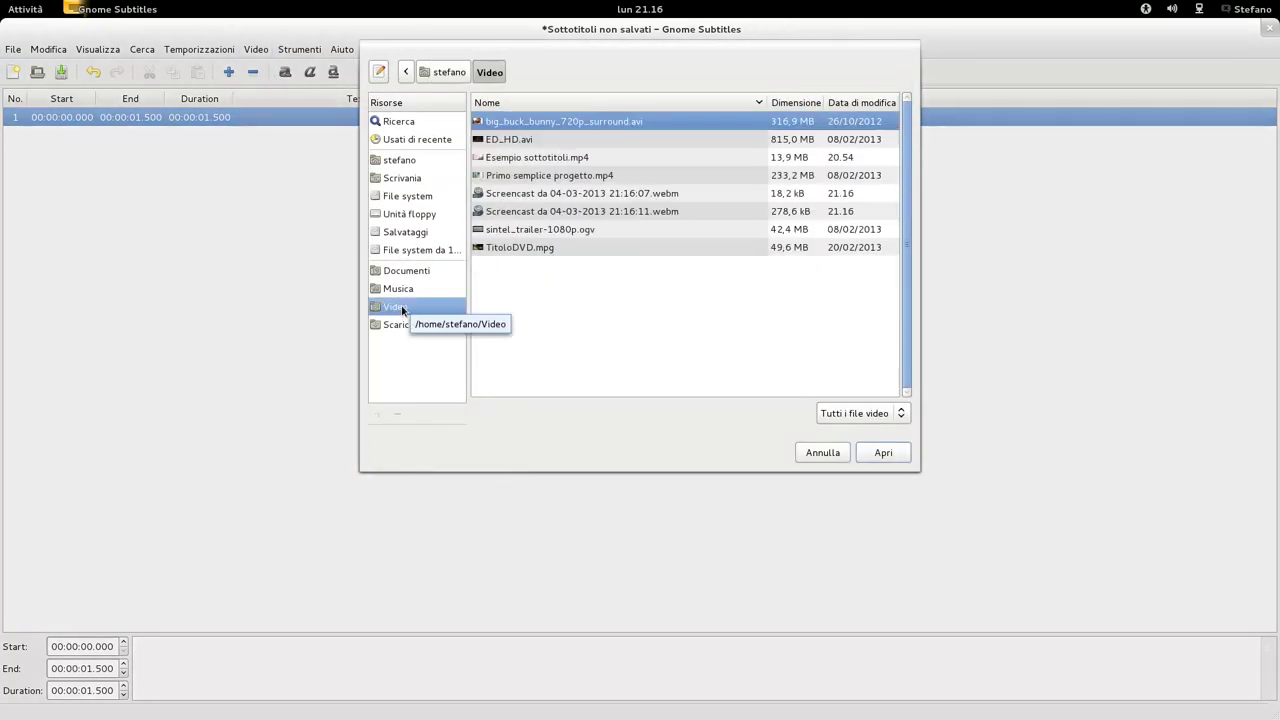
pyautogui.doubleClick(549, 158)
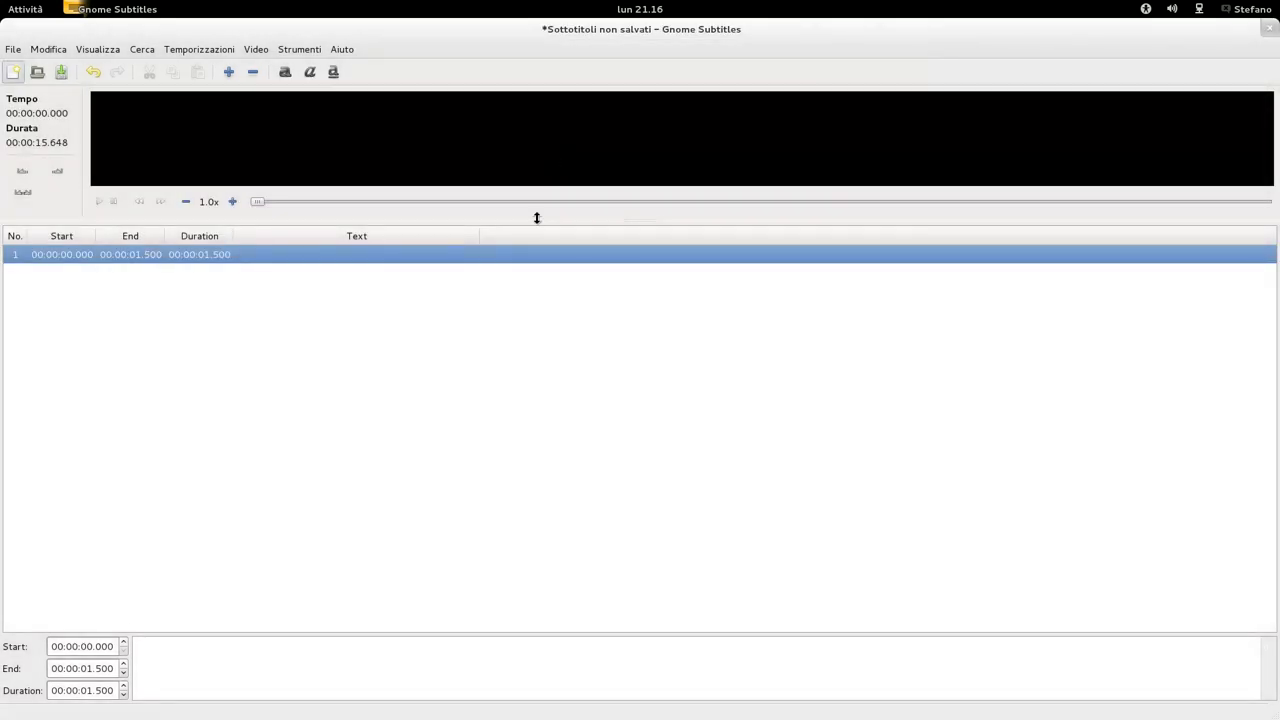
pyautogui.moveTo(537, 220); pyautogui.dragTo(529, 375)
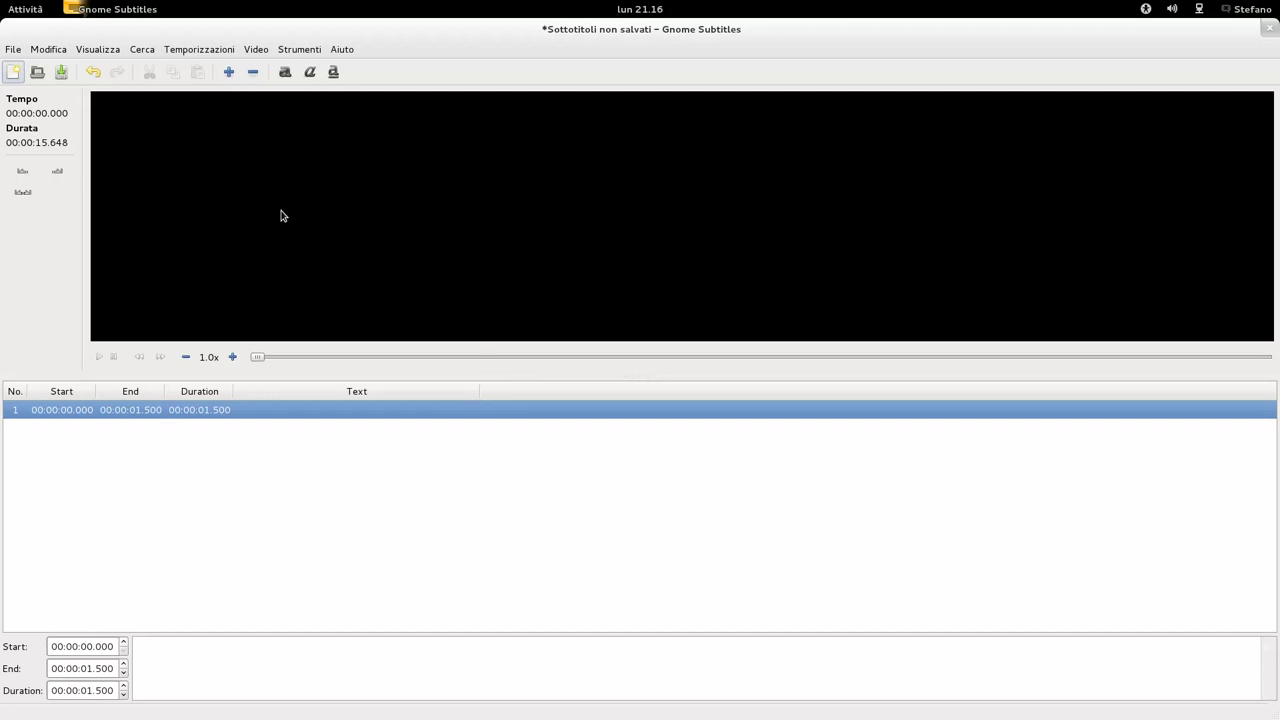
# Add a second subtitle and fill it with "Esempio di", copied from the Sottotitoli document in gedit.
pyautogui.click(229, 72)
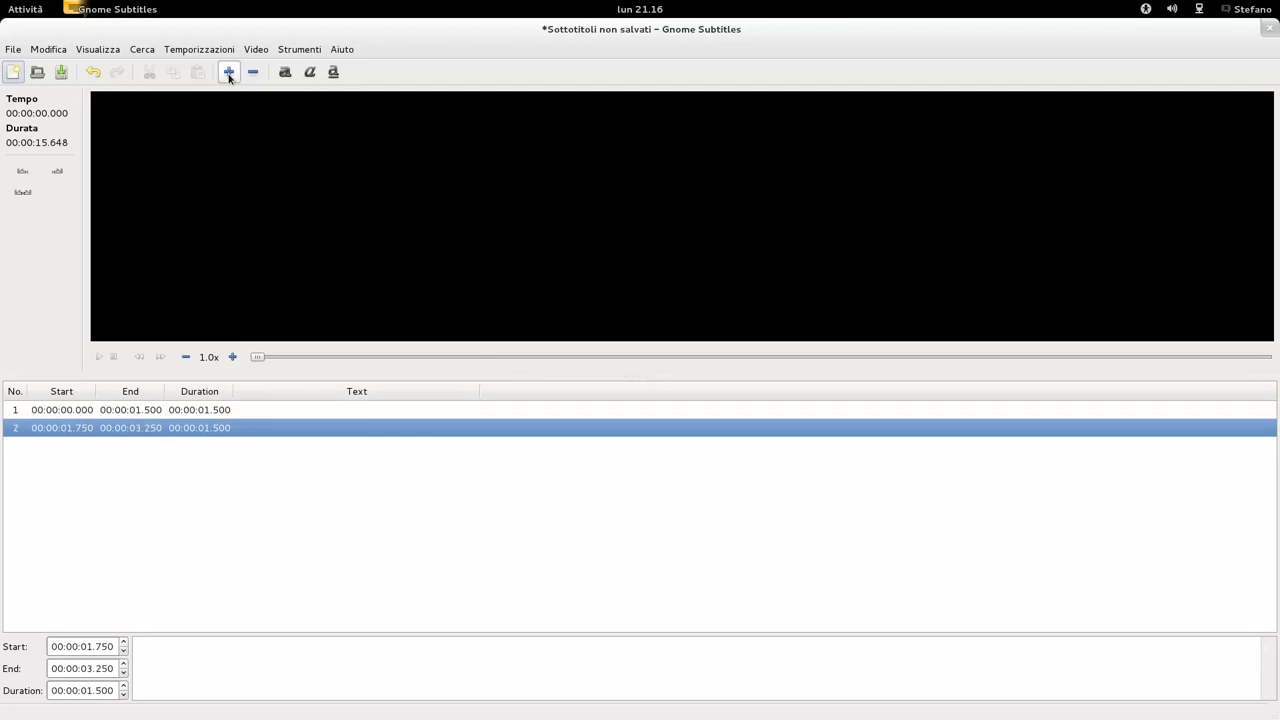
pyautogui.hotkey('alt', 'Tab')
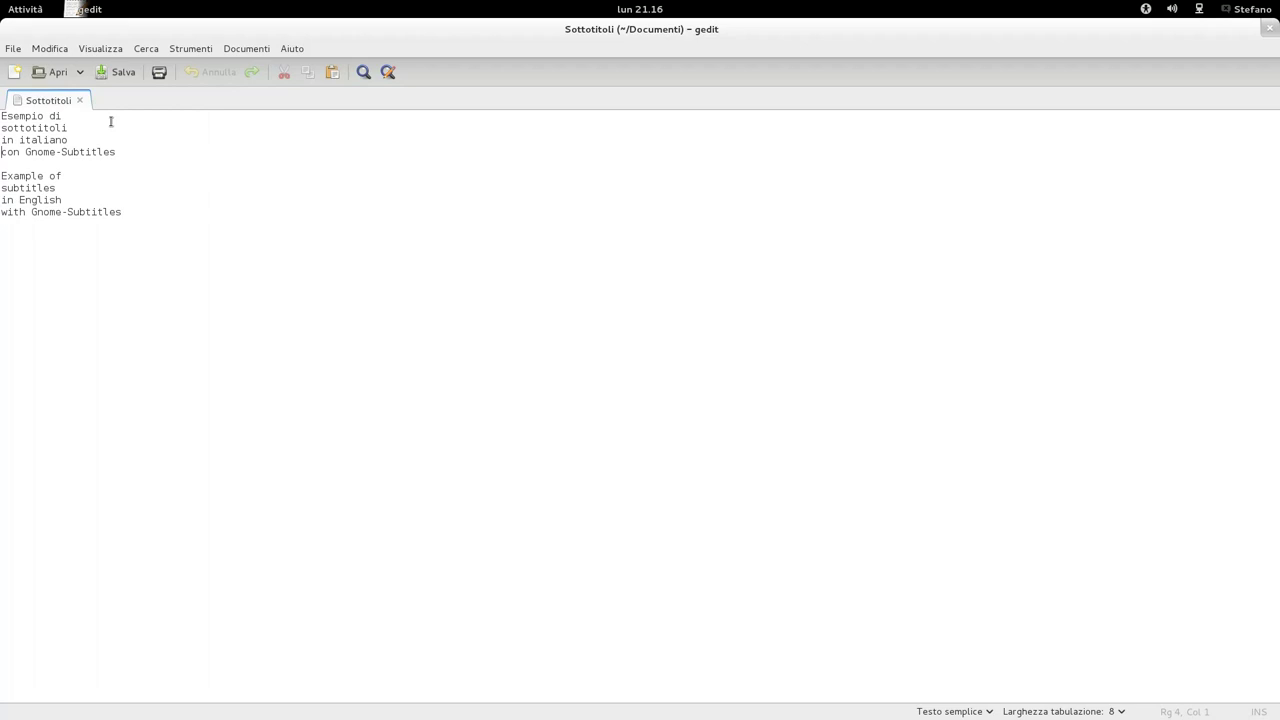
pyautogui.moveTo(66, 116); pyautogui.dragTo(1, 116)
pyautogui.hotkey('ctrl', 'c')
pyautogui.hotkey('alt', 'Tab')
pyautogui.click(737, 664)
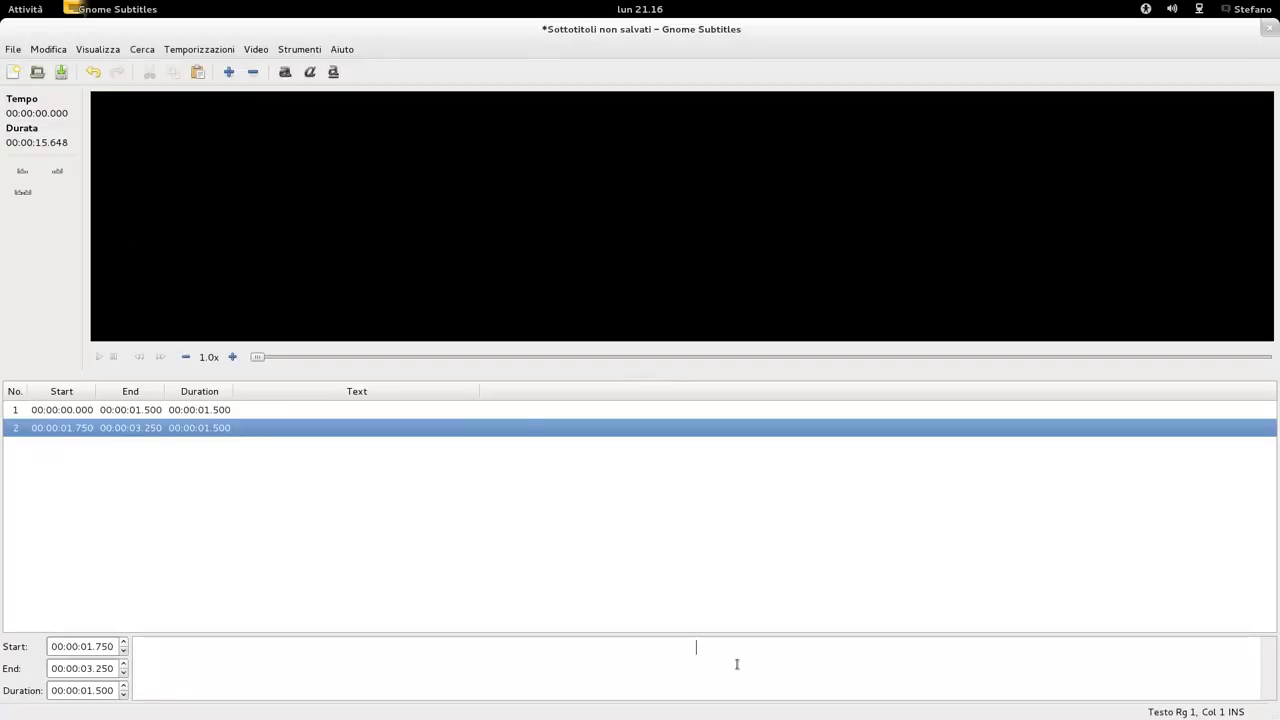
pyautogui.hotkey('ctrl', 'v')
# Add a third subtitle containing "sottotitoli", copied from the second line of the gedit text.
pyautogui.click(229, 72)
pyautogui.hotkey('alt', 'Tab')
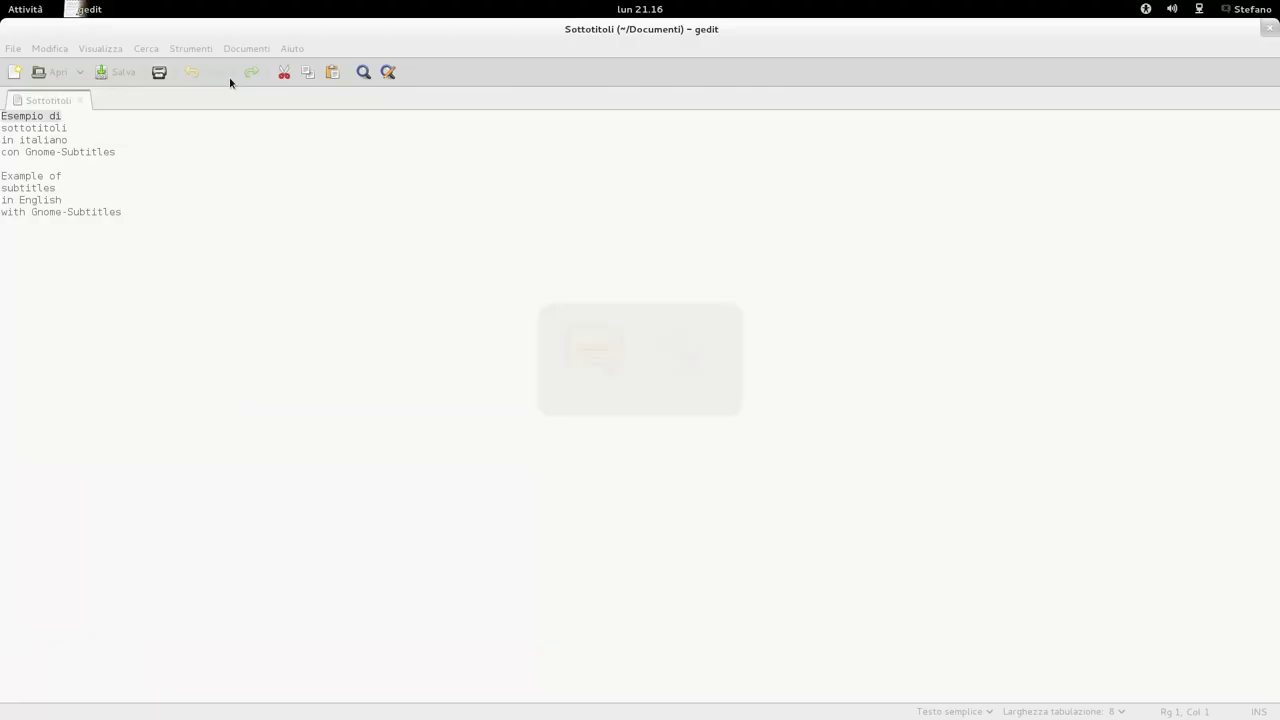
pyautogui.moveTo(73, 123); pyautogui.dragTo(1, 128)
pyautogui.hotkey('ctrl', 'c')
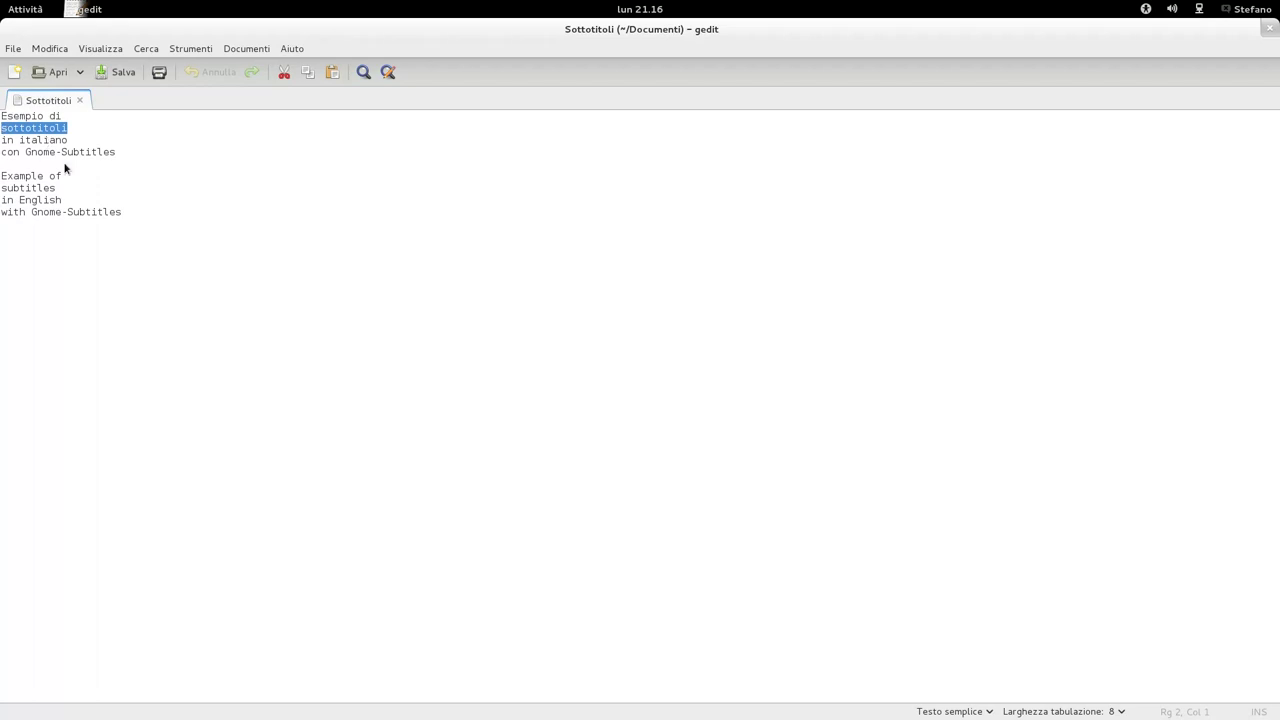
pyautogui.hotkey('alt', 'Tab')
pyautogui.hotkey('ctrl', 'v')
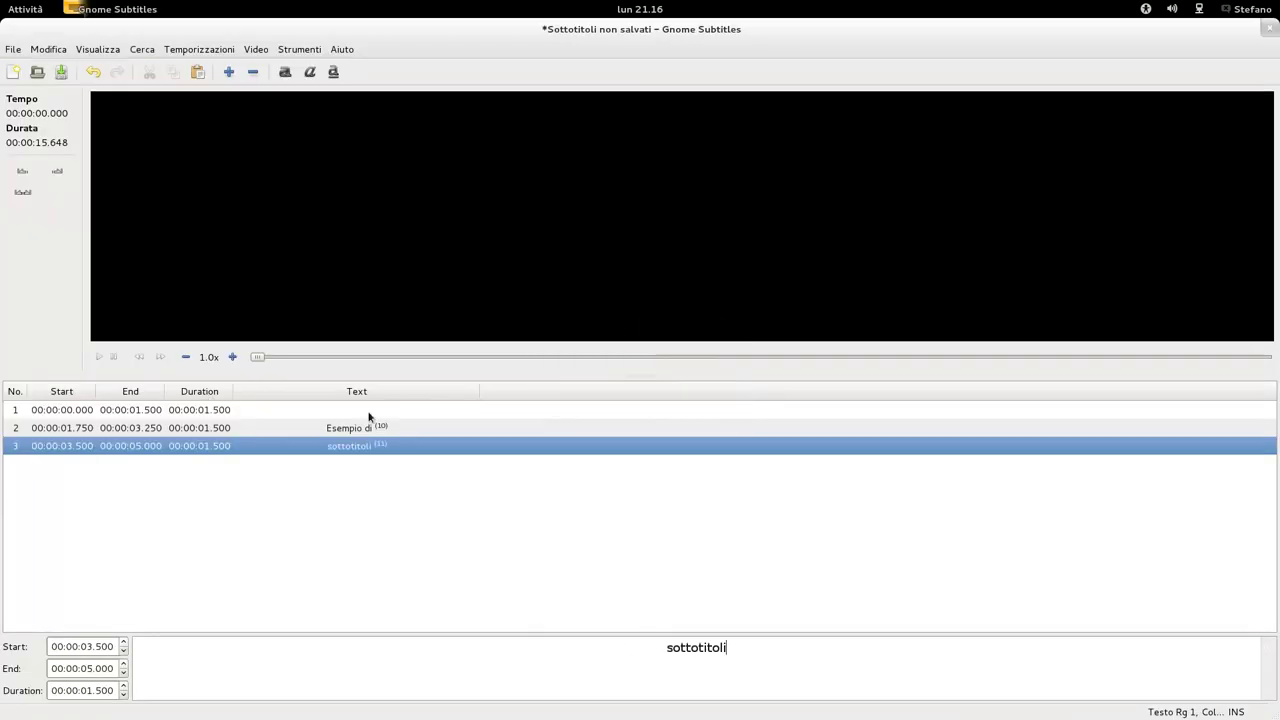
# Add a fourth subtitle containing "in italiano", copied from the third line of the gedit text.
pyautogui.click(229, 72)
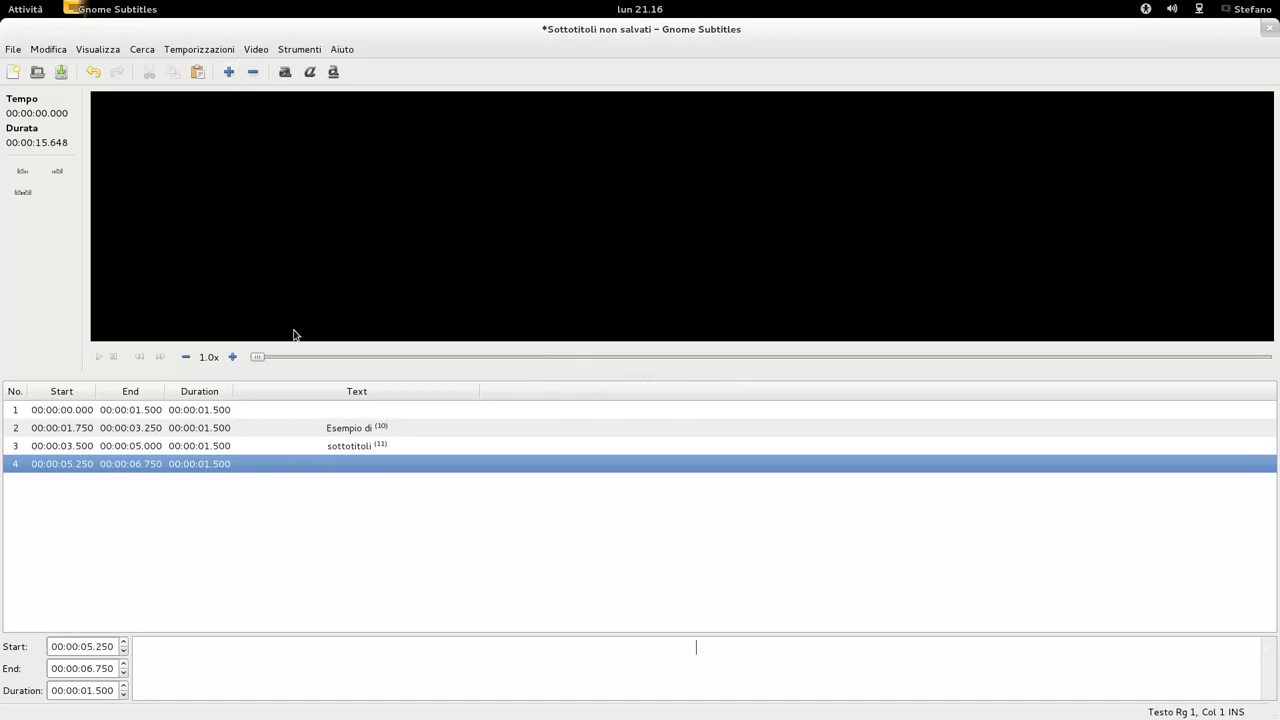
pyautogui.hotkey('alt', 'Tab')
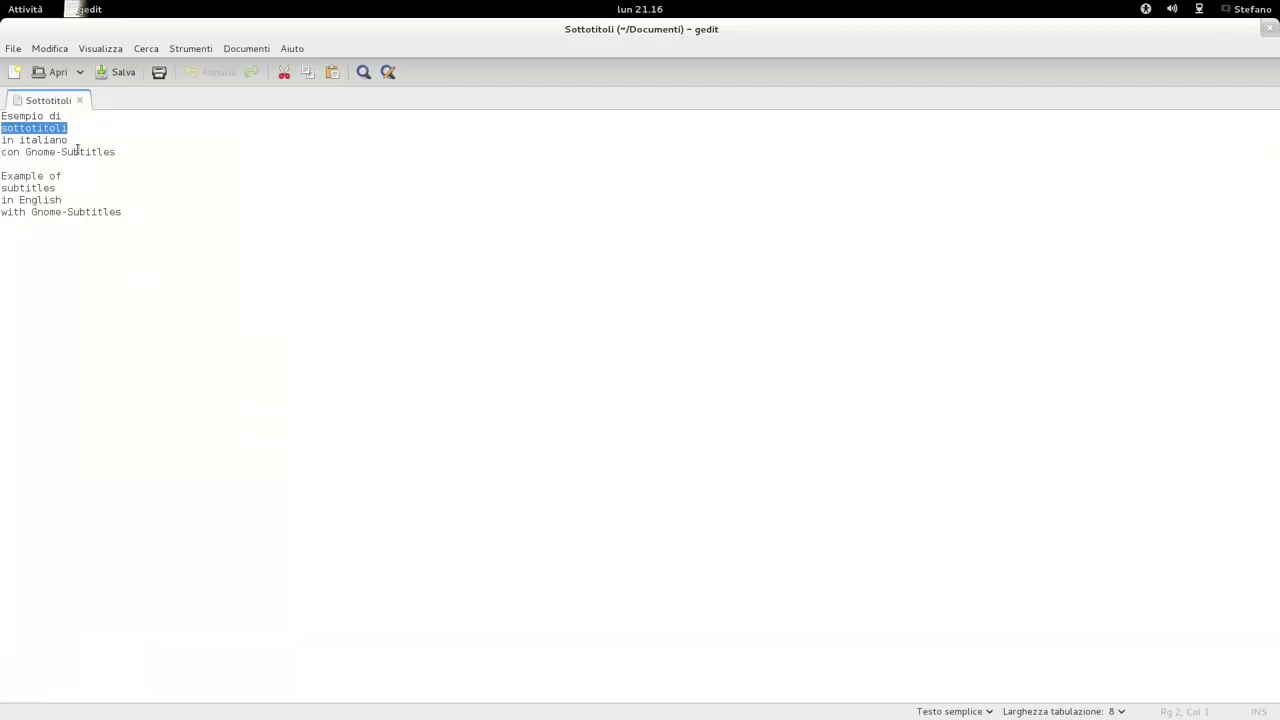
pyautogui.moveTo(70, 141); pyautogui.dragTo(1, 141)
pyautogui.hotkey('ctrl', 'c')
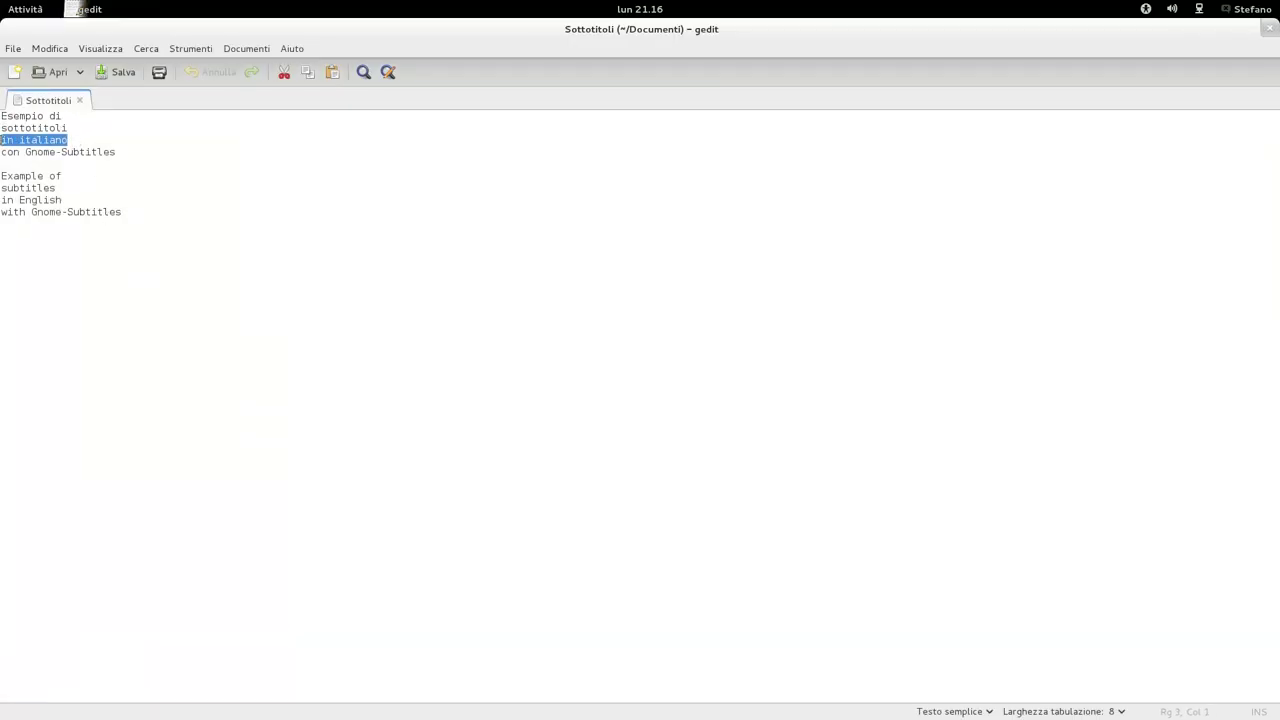
pyautogui.hotkey('alt', 'Tab')
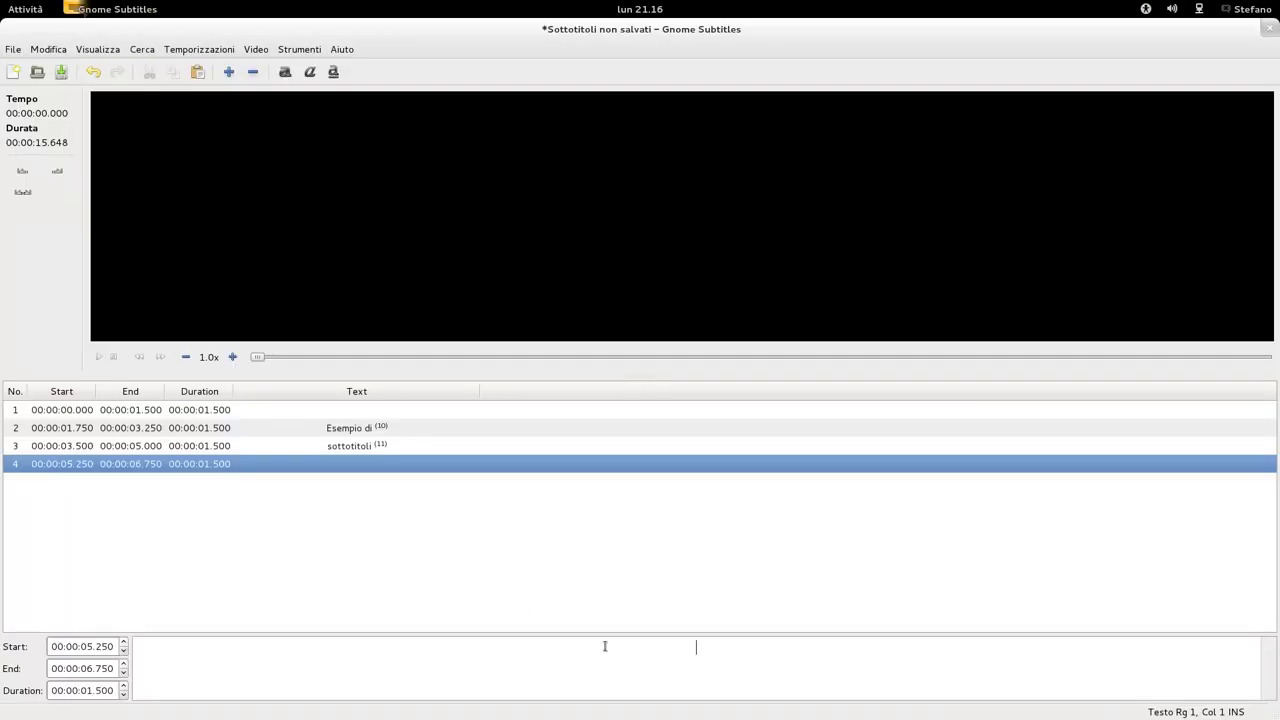
pyautogui.hotkey('ctrl', 'v')
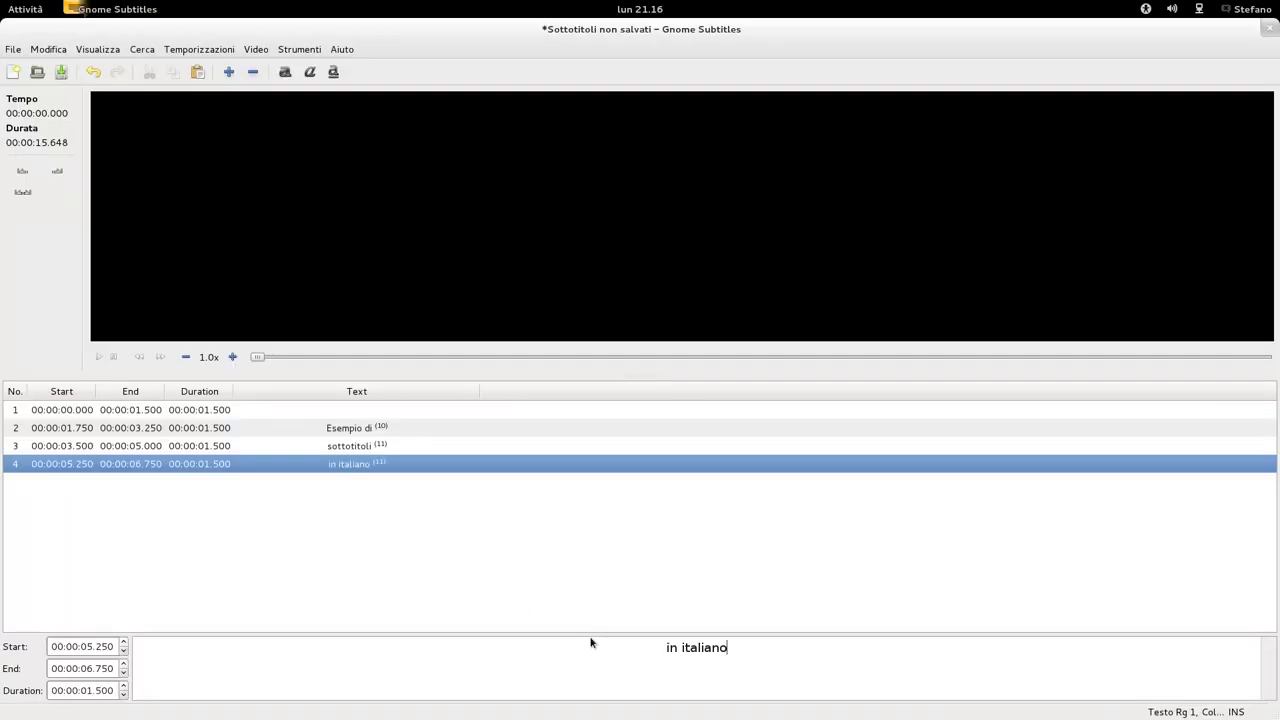
# Add a fifth subtitle containing "con Gnome-Subtitles", copied from the fourth line of the gedit text.
pyautogui.click(228, 72)
pyautogui.hotkey('alt', 'Tab')
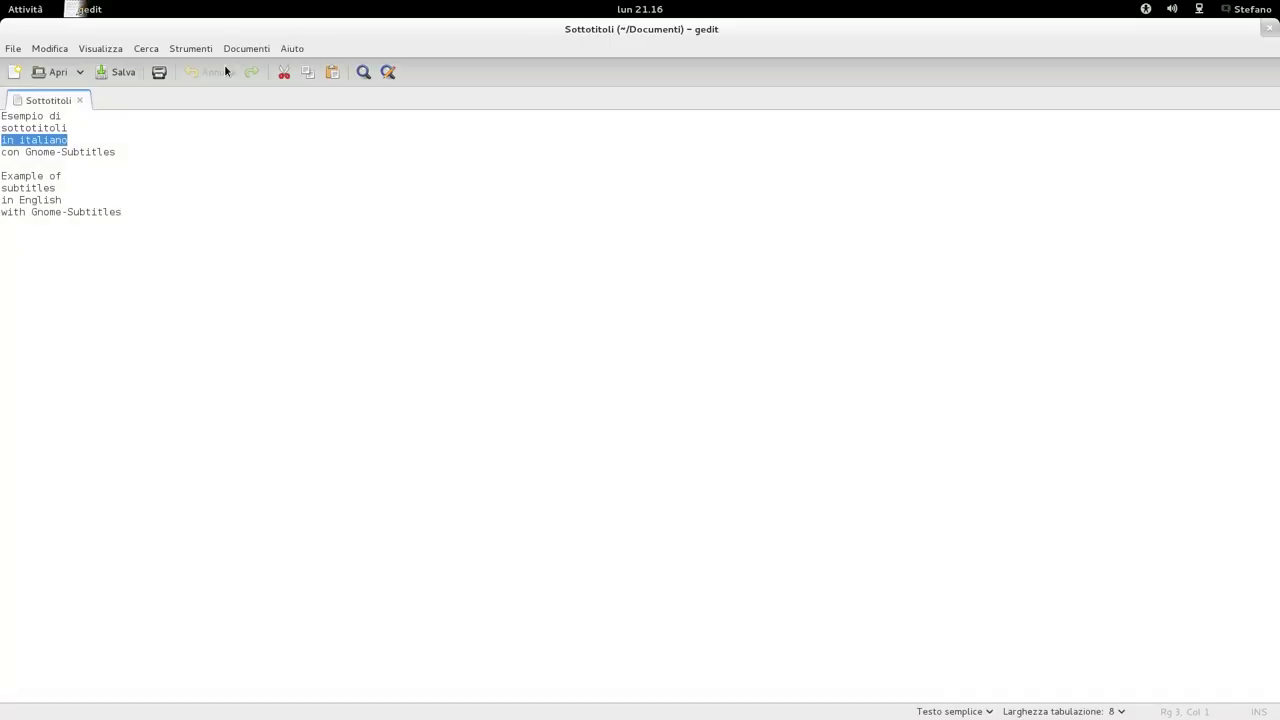
pyautogui.moveTo(119, 155); pyautogui.dragTo(1, 151)
pyautogui.hotkey('ctrl', 'c')
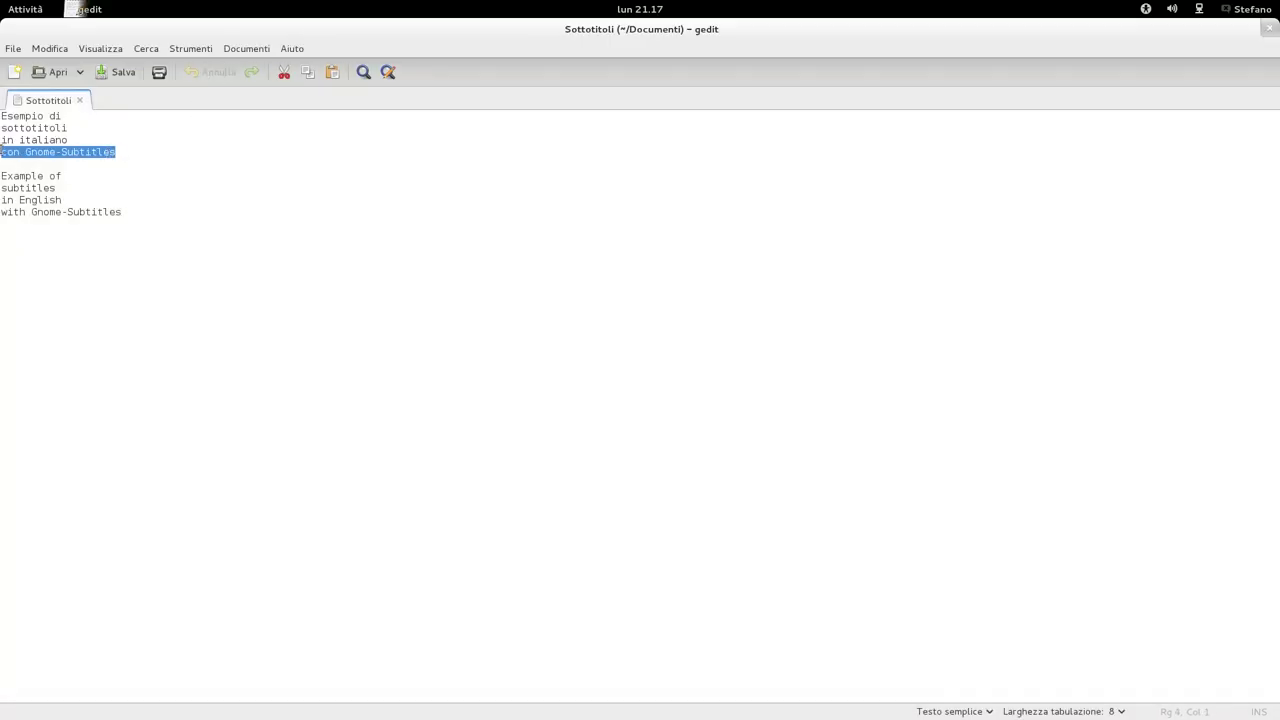
pyautogui.hotkey('alt', 'Tab')
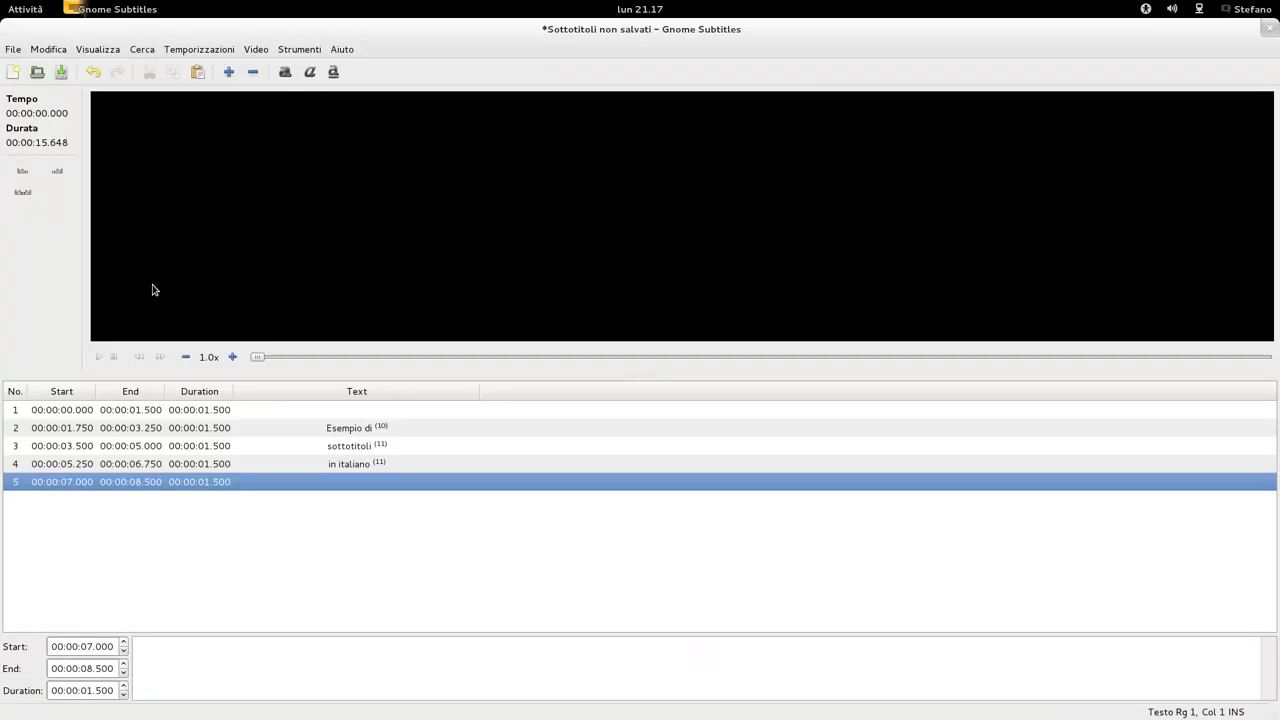
pyautogui.hotkey('ctrl', 'v')
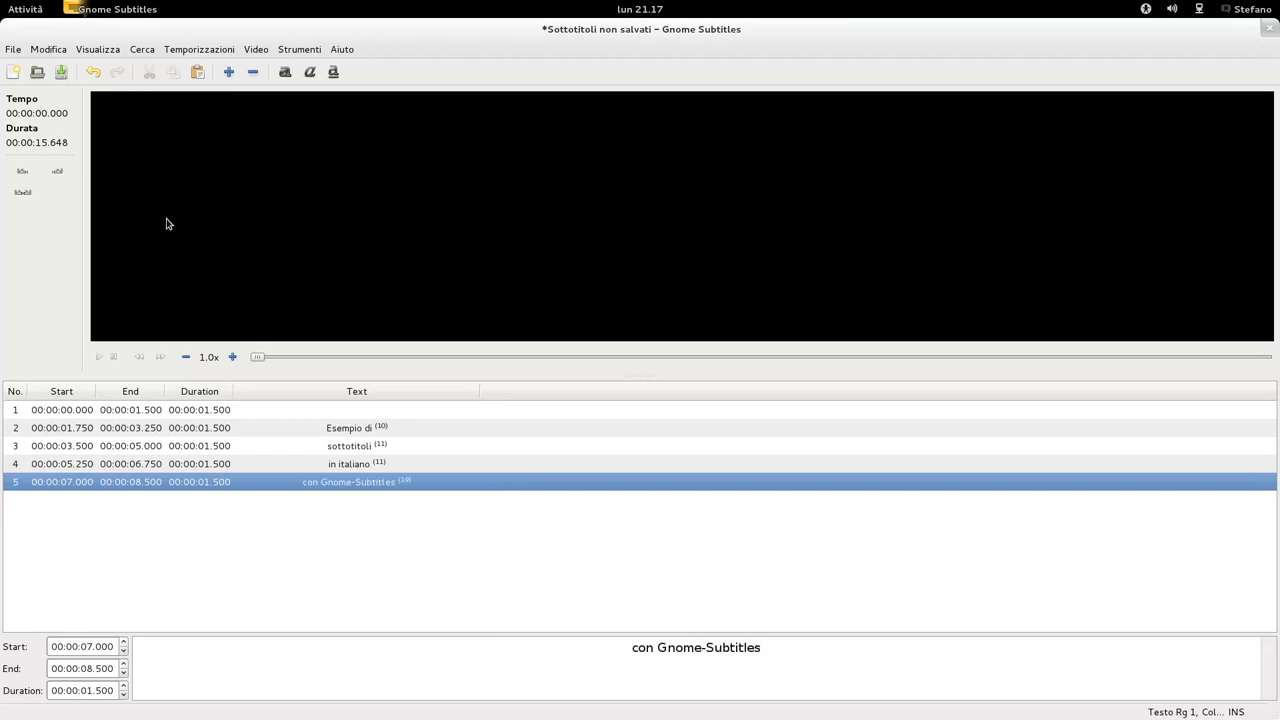
# Save the subtitles in the Video folder as "Sottotitoli italiano" in SubRip (.srt) format.
pyautogui.click(10, 50)
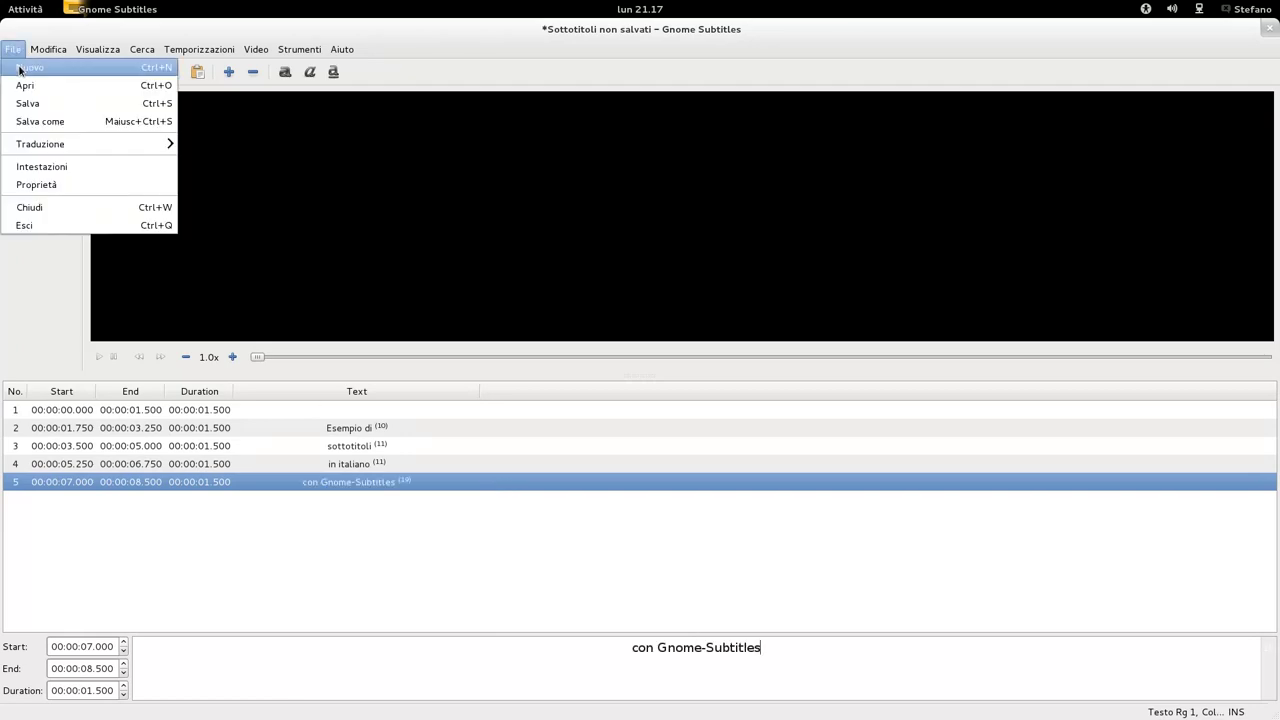
pyautogui.click(49, 103)
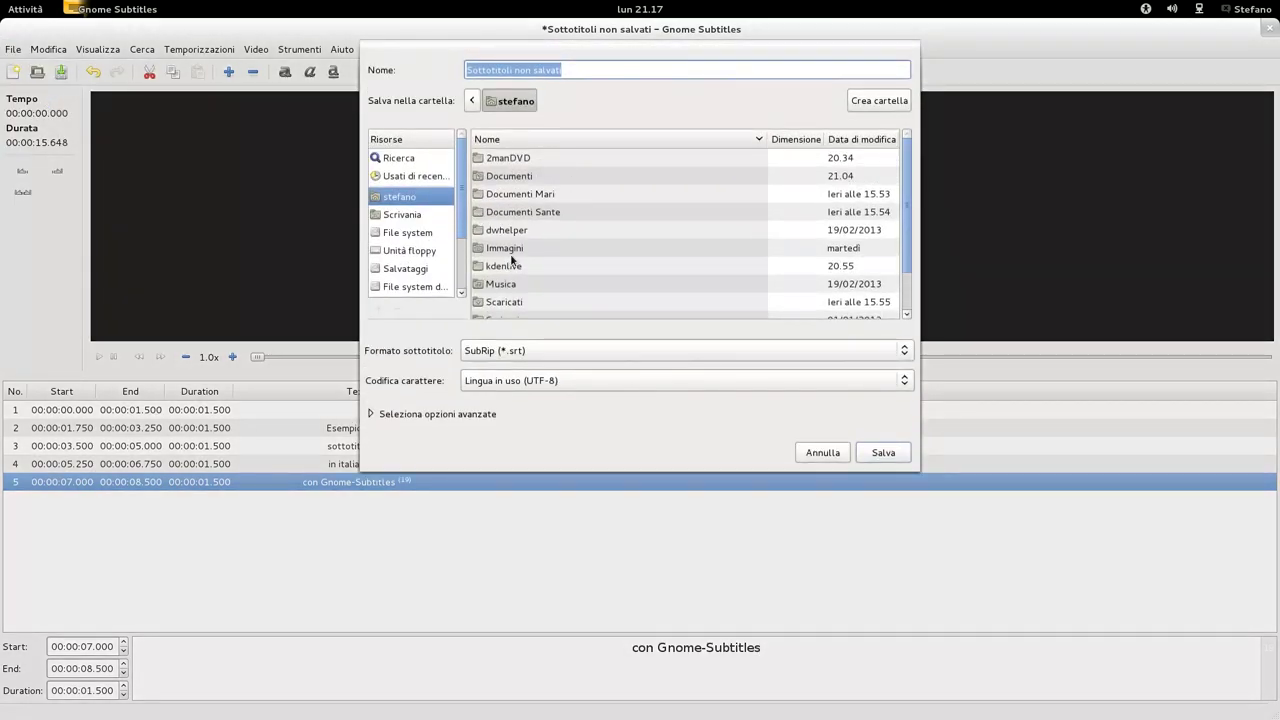
pyautogui.scroll(-2, 508, 257)
pyautogui.doubleClick(514, 286)
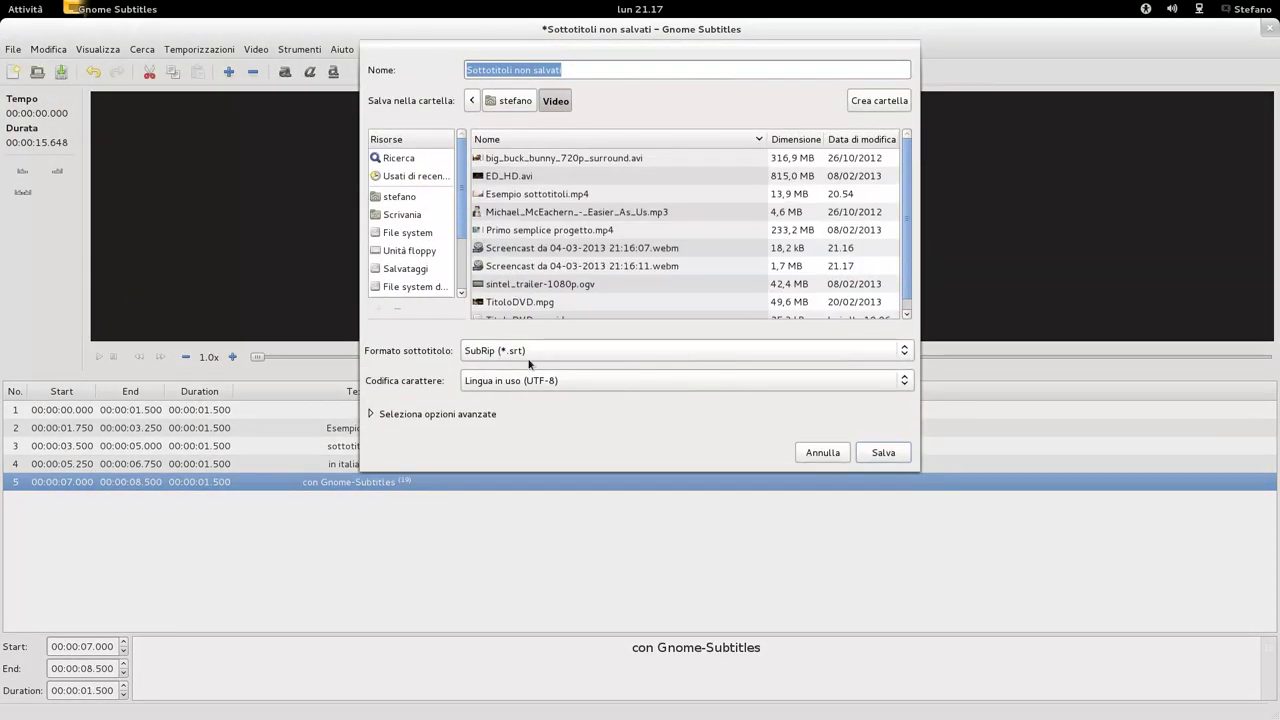
pyautogui.click(565, 69)
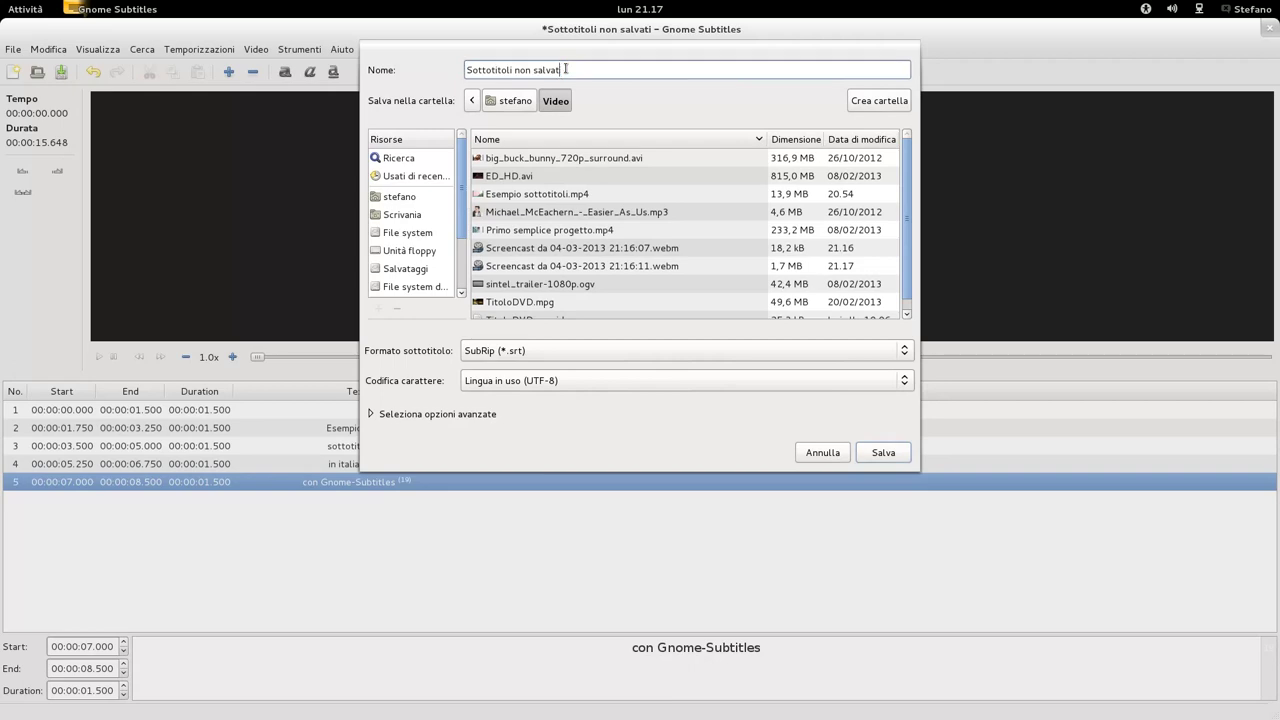
pyautogui.press('BackSpace')
pyautogui.press('BackSpace')
pyautogui.press('BackSpace')
pyautogui.press('BackSpace')
pyautogui.press('BackSpace')
pyautogui.press('BackSpace')
pyautogui.press('BackSpace')
pyautogui.click(890, 453)
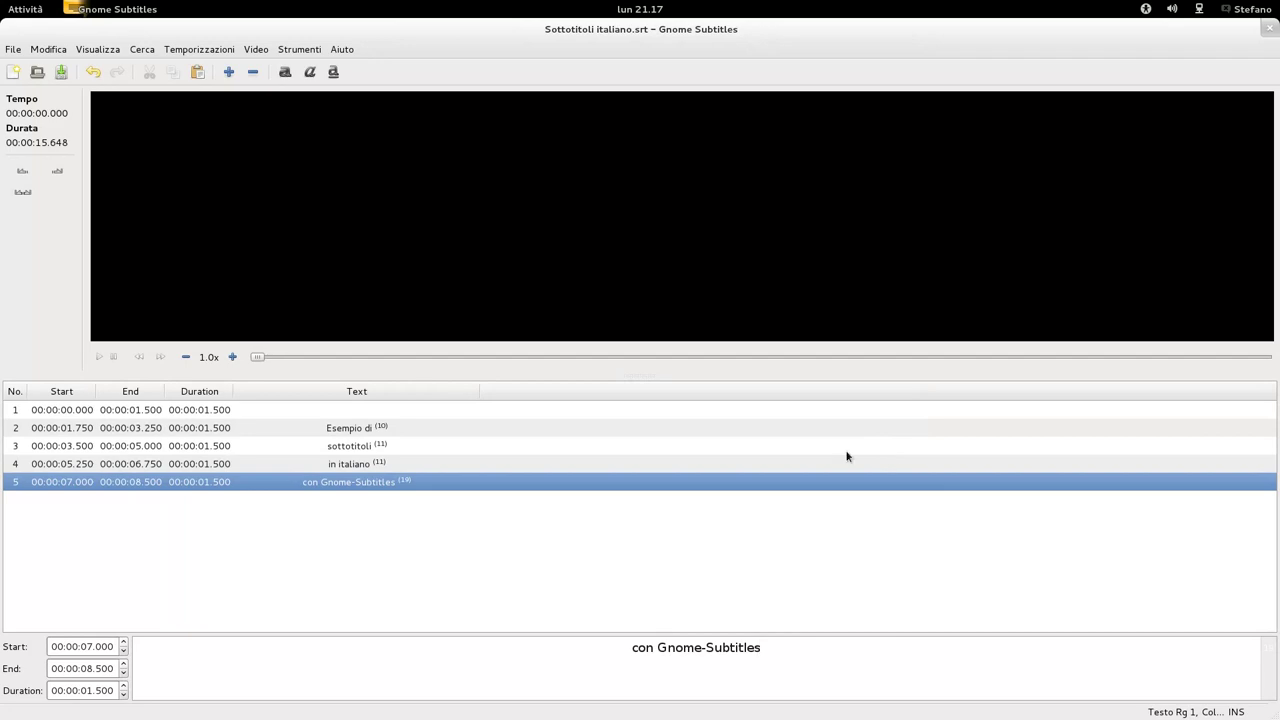
# Preview the video and adjust the timing of all subtitles so the last one starts at 00:00:12.000.
pyautogui.click(100, 357)
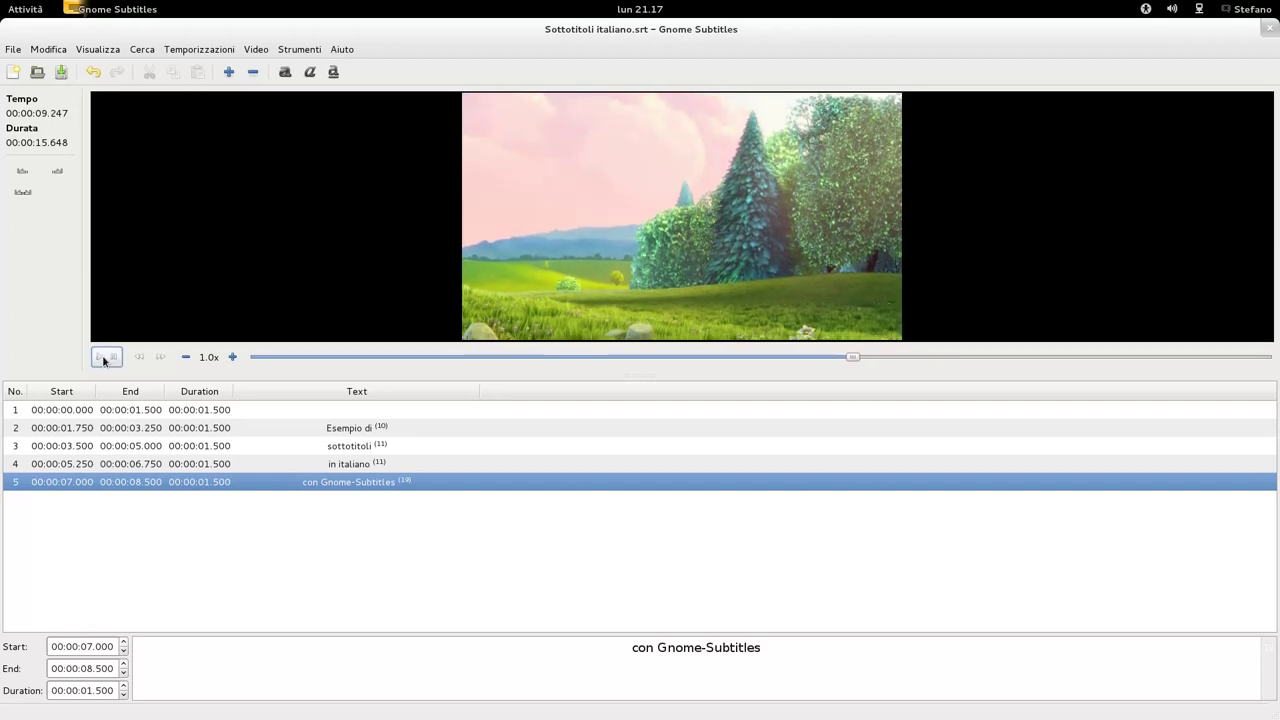
pyautogui.click(288, 50)
pyautogui.moveTo(195, 50)
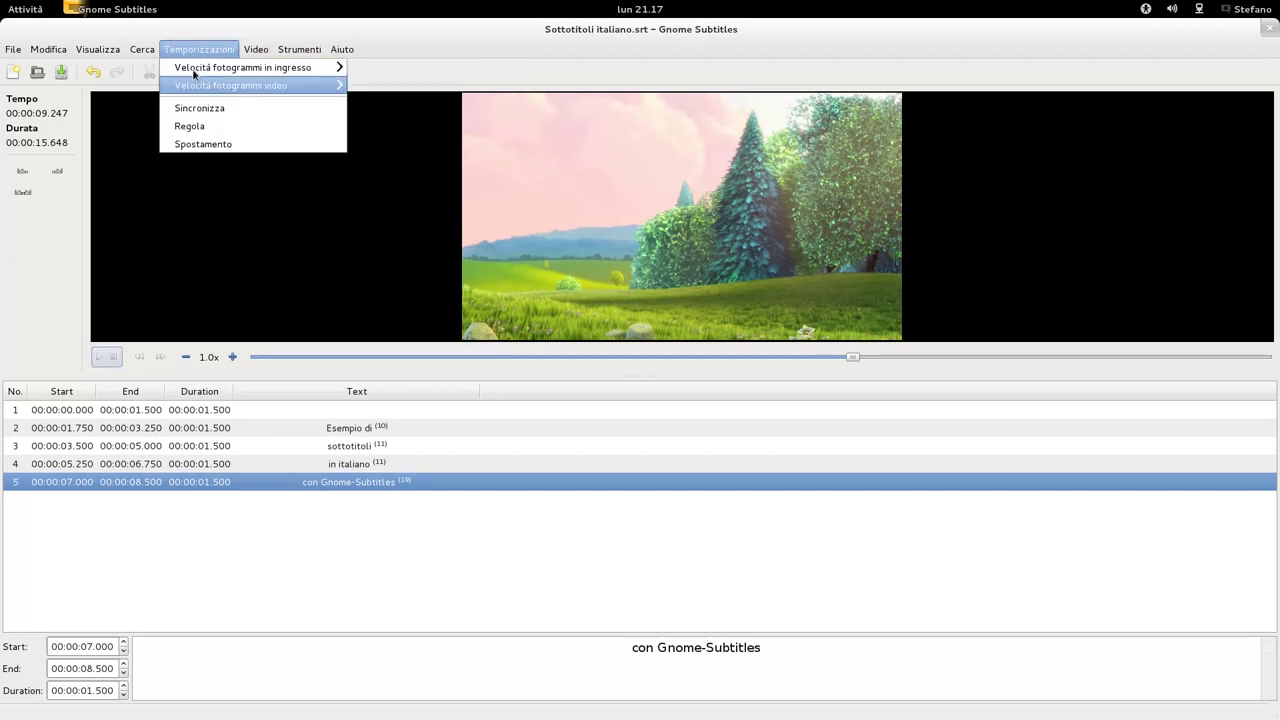
pyautogui.click(207, 126)
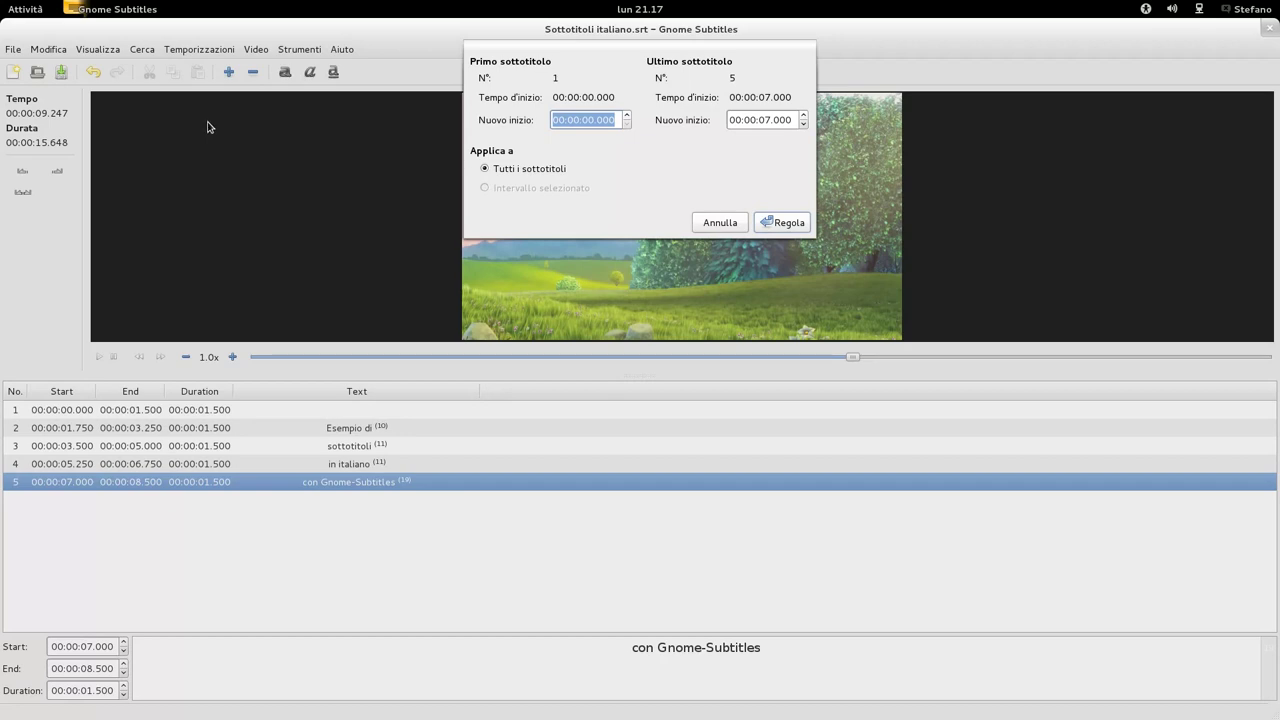
pyautogui.click(770, 121)
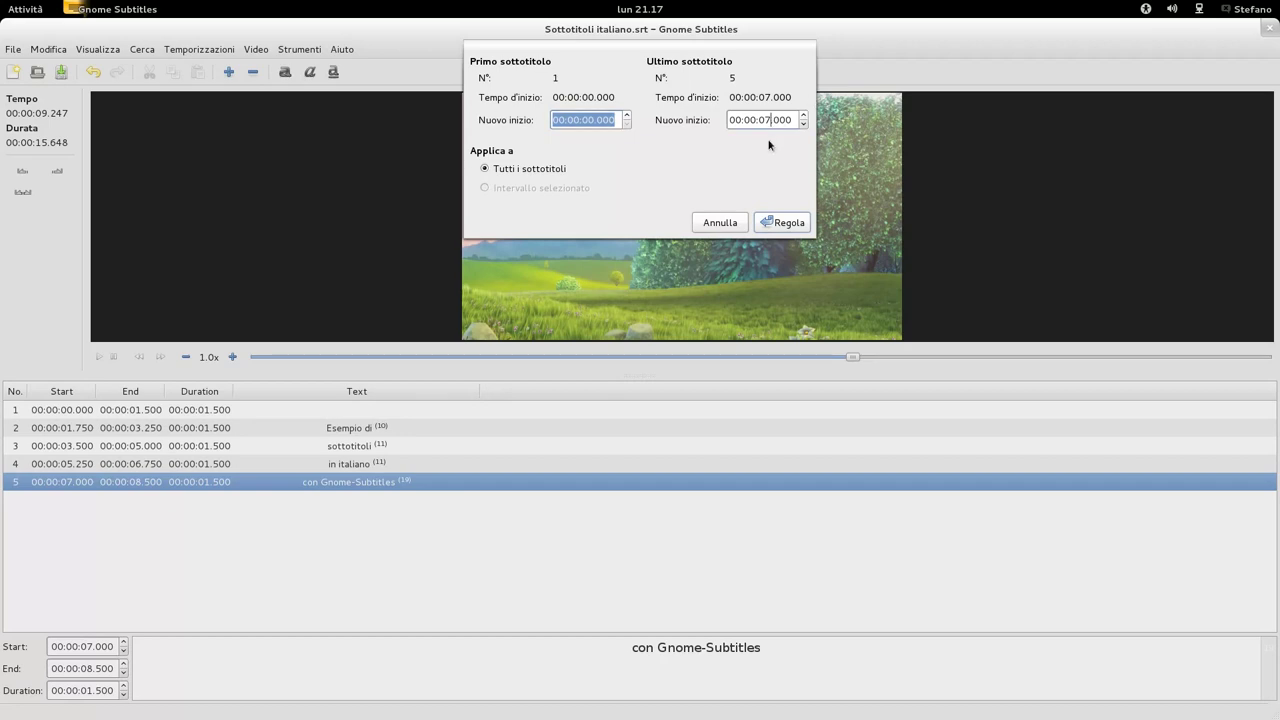
pyautogui.press('BackSpace')
pyautogui.write('12')
pyautogui.click(786, 214)
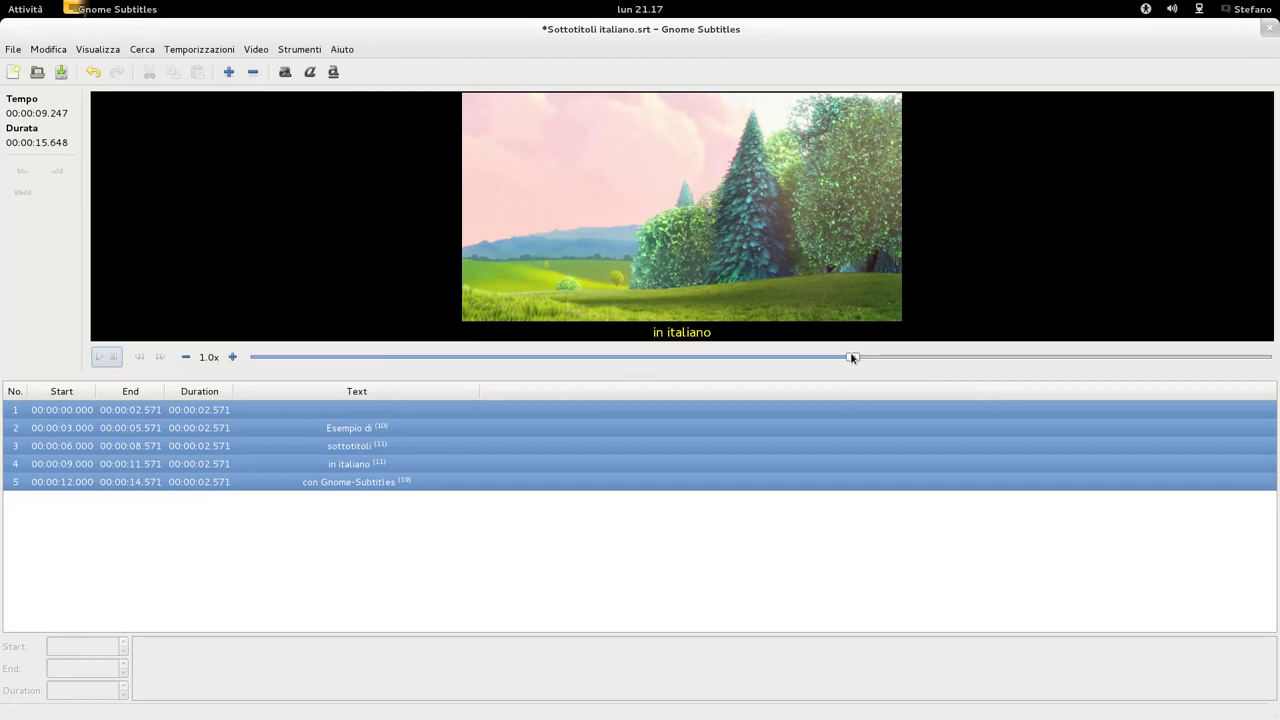
# Replay the video from the beginning to check the subtitle timing, and save the Italian subtitle file.
pyautogui.moveTo(851, 355); pyautogui.dragTo(255, 358)
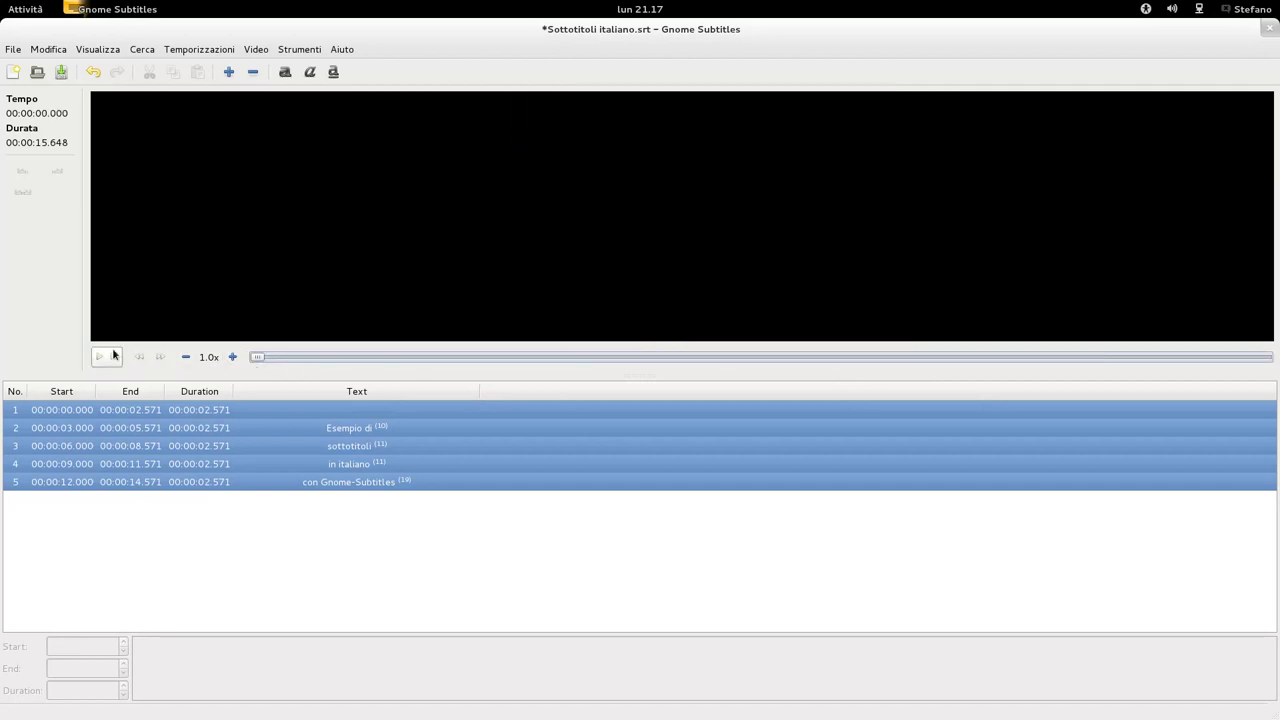
pyautogui.click(108, 357)
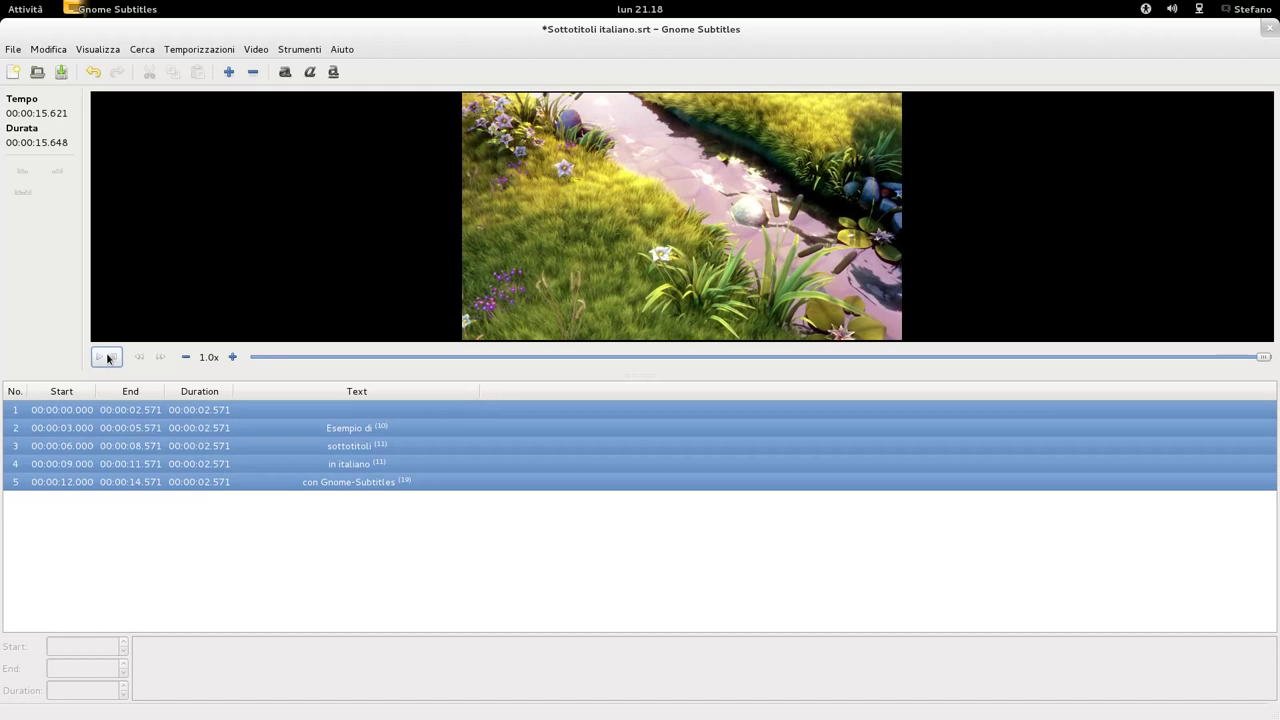
pyautogui.click(62, 72)
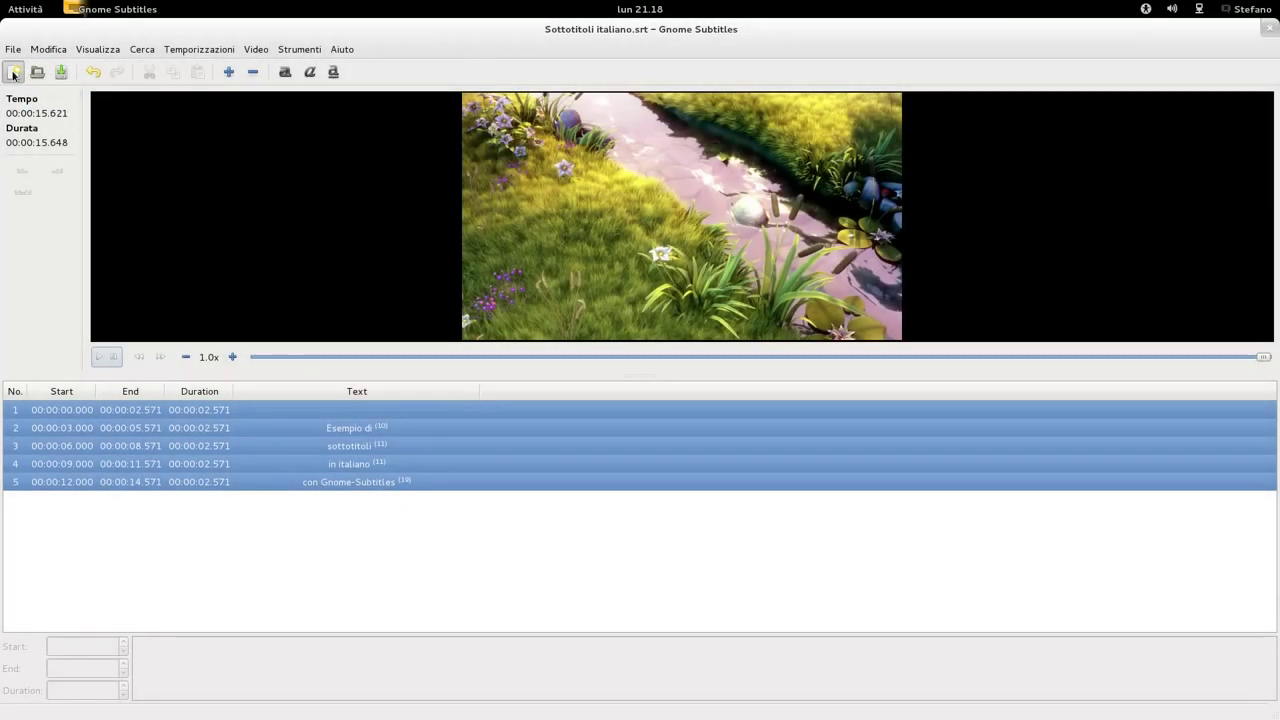
# Start a new subtitle file and add a second subtitle containing "Example of", copied from the gedit text.
pyautogui.click(13, 72)
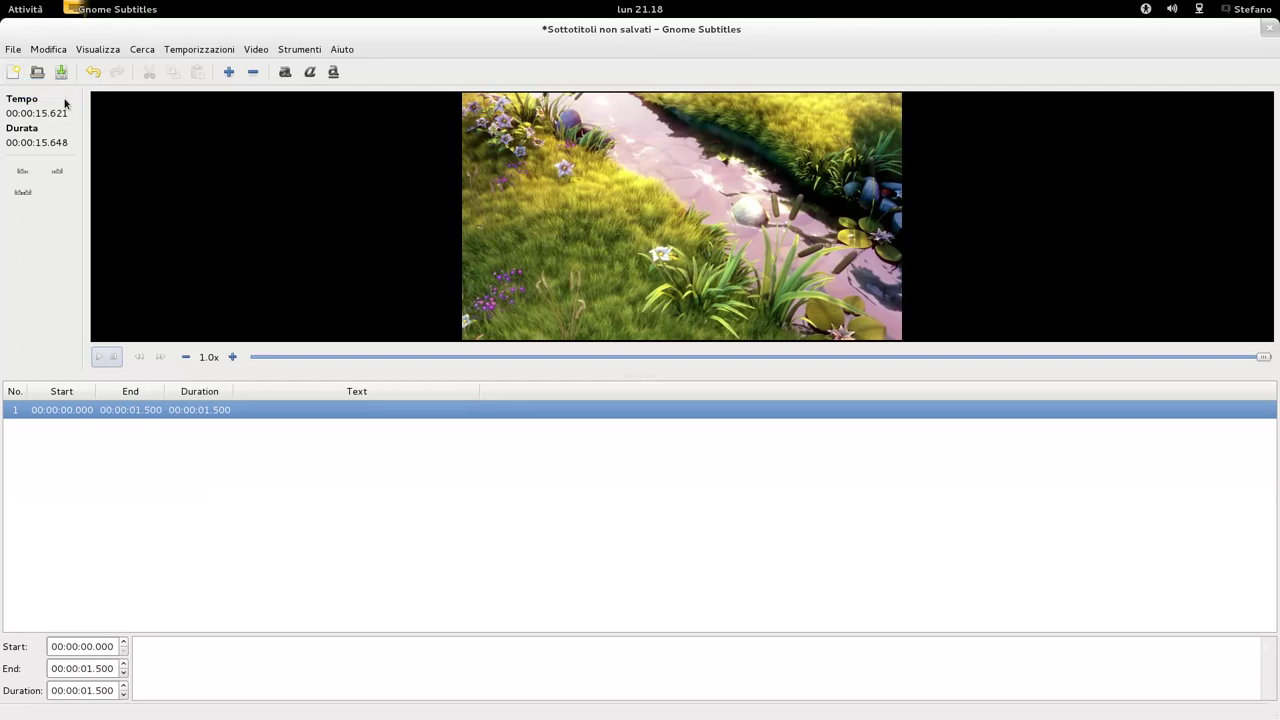
pyautogui.click(229, 72)
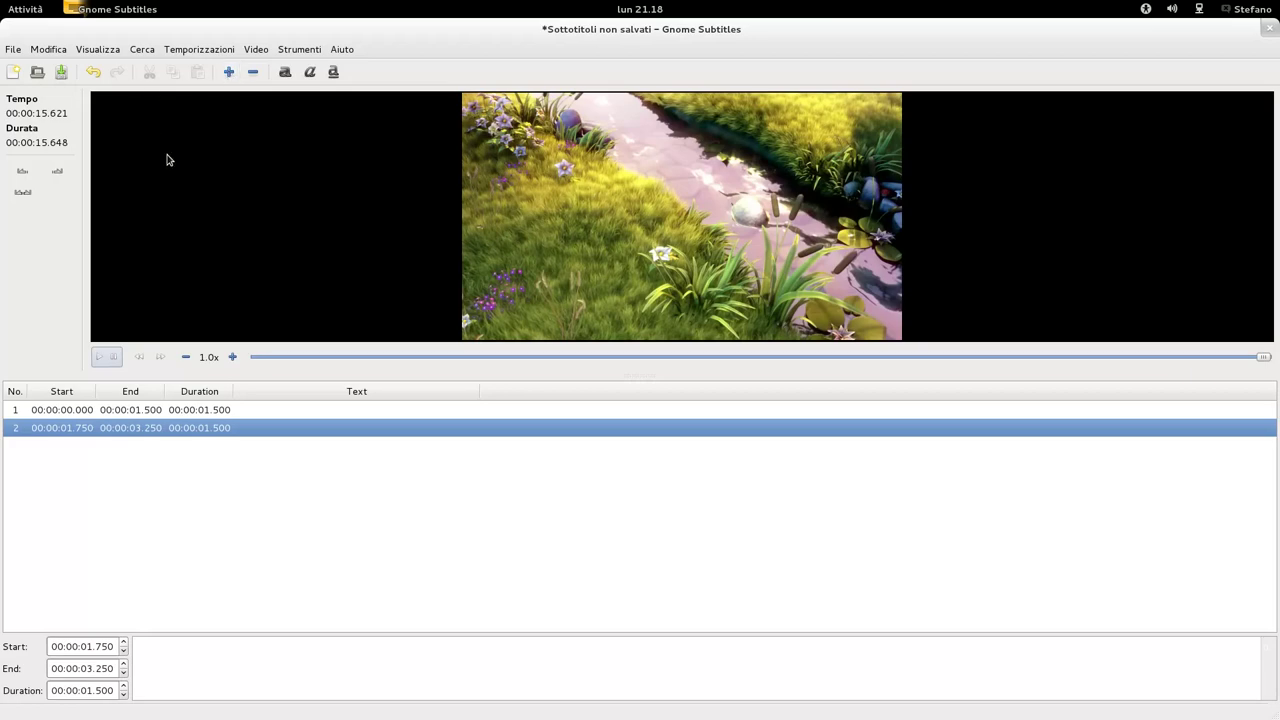
pyautogui.hotkey('alt', 'Tab')
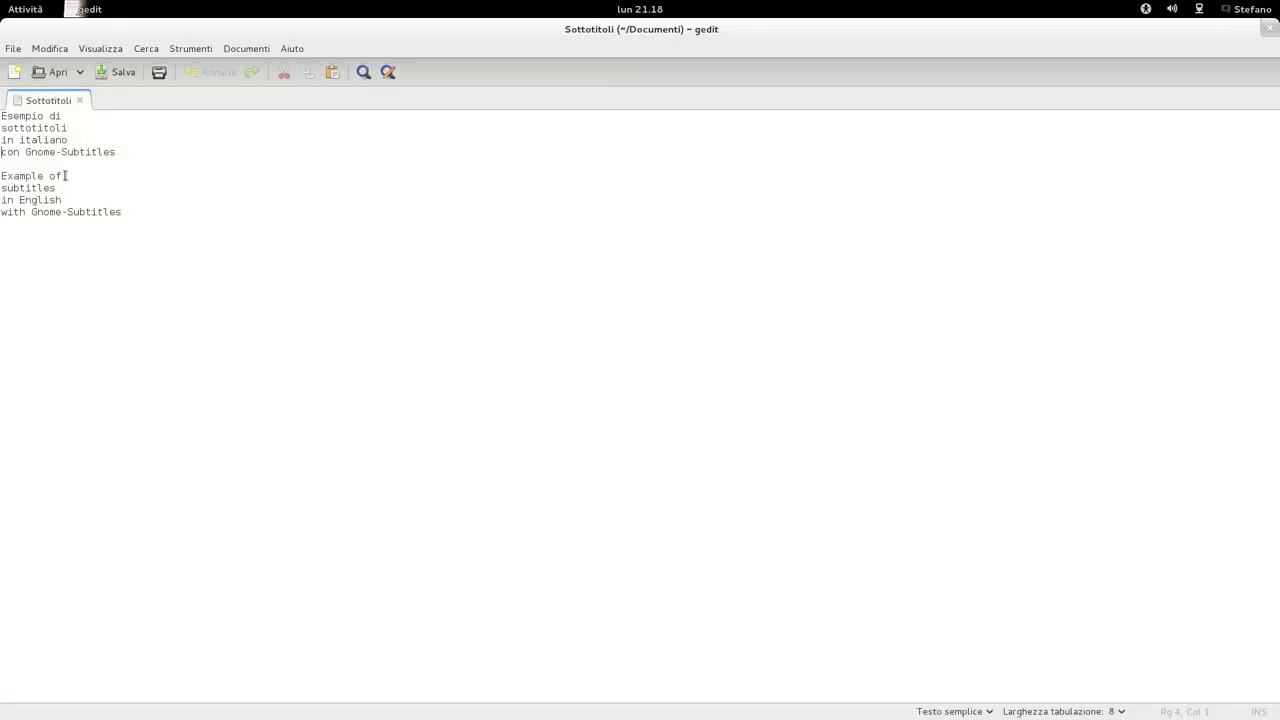
pyautogui.moveTo(65, 176); pyautogui.dragTo(1, 176)
pyautogui.hotkey('ctrl', 'c')
pyautogui.hotkey('alt', 'Tab')
pyautogui.click(598, 662)
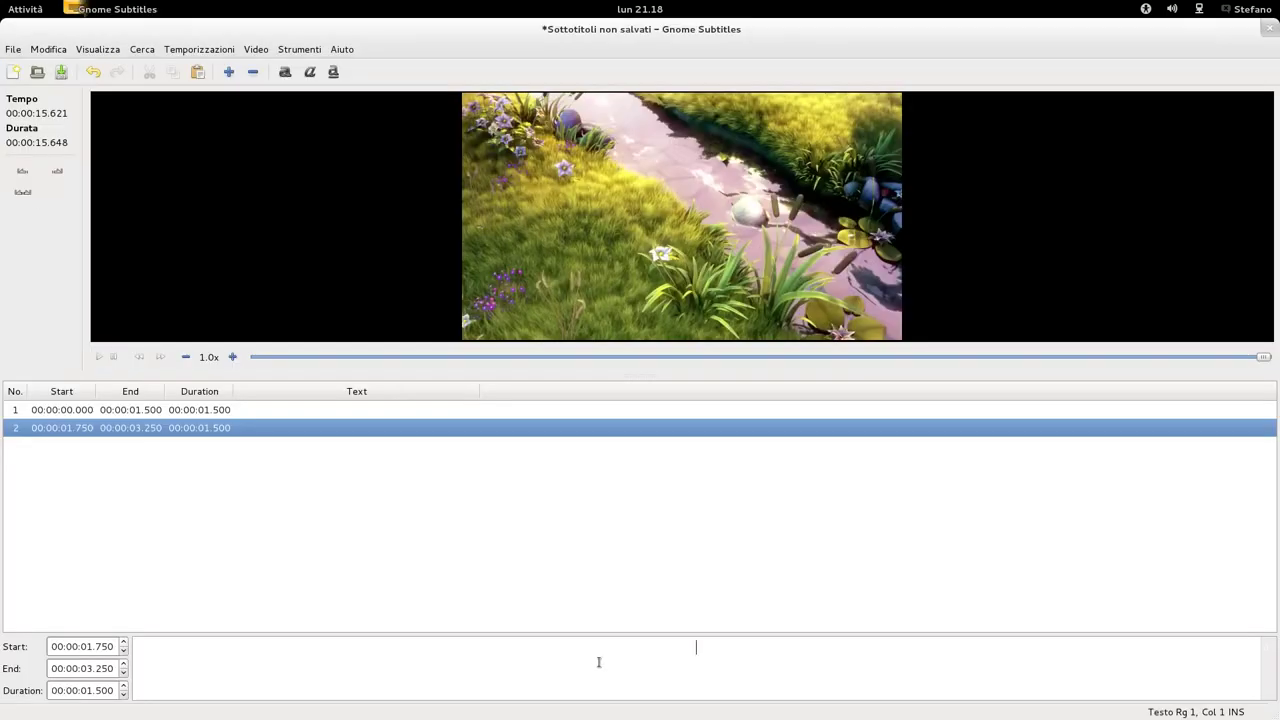
pyautogui.hotkey('ctrl', 'v')
# Add a third subtitle containing "subtitles", copied from the English lines of the gedit text.
pyautogui.click(228, 73)
pyautogui.hotkey('alt', 'Tab')
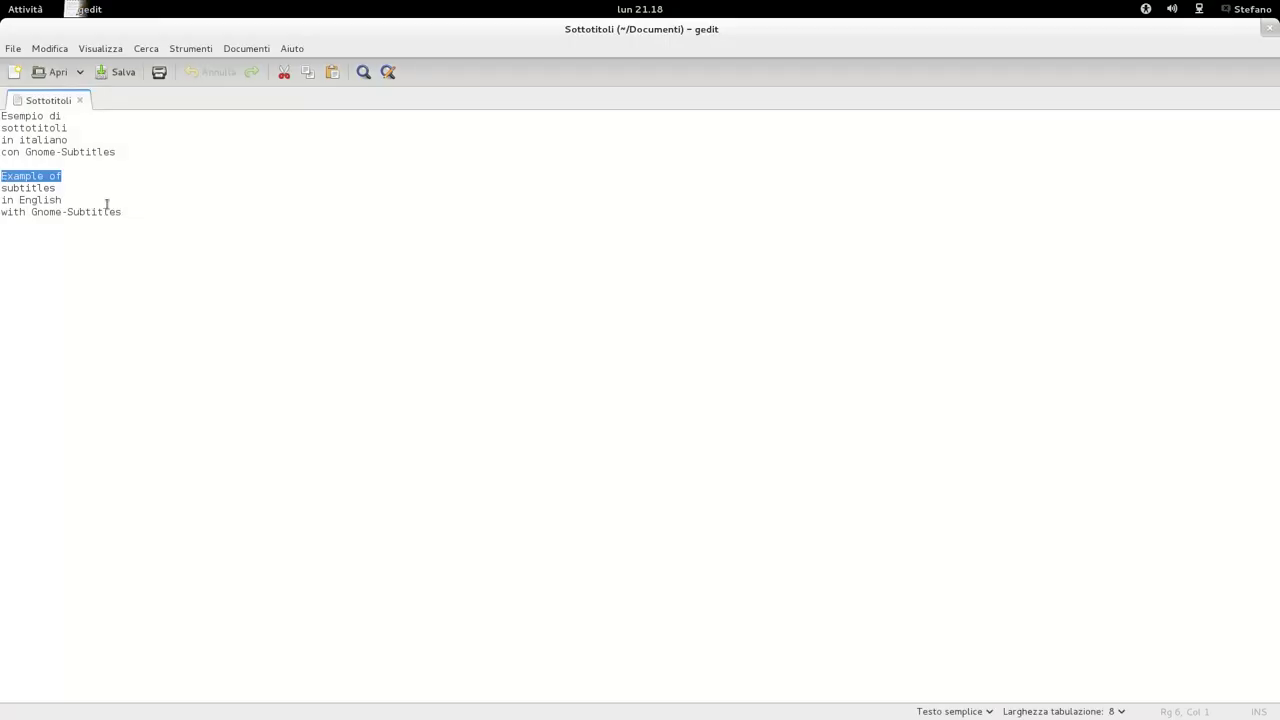
pyautogui.moveTo(57, 188); pyautogui.dragTo(2, 187)
pyautogui.hotkey('ctrl', 'c')
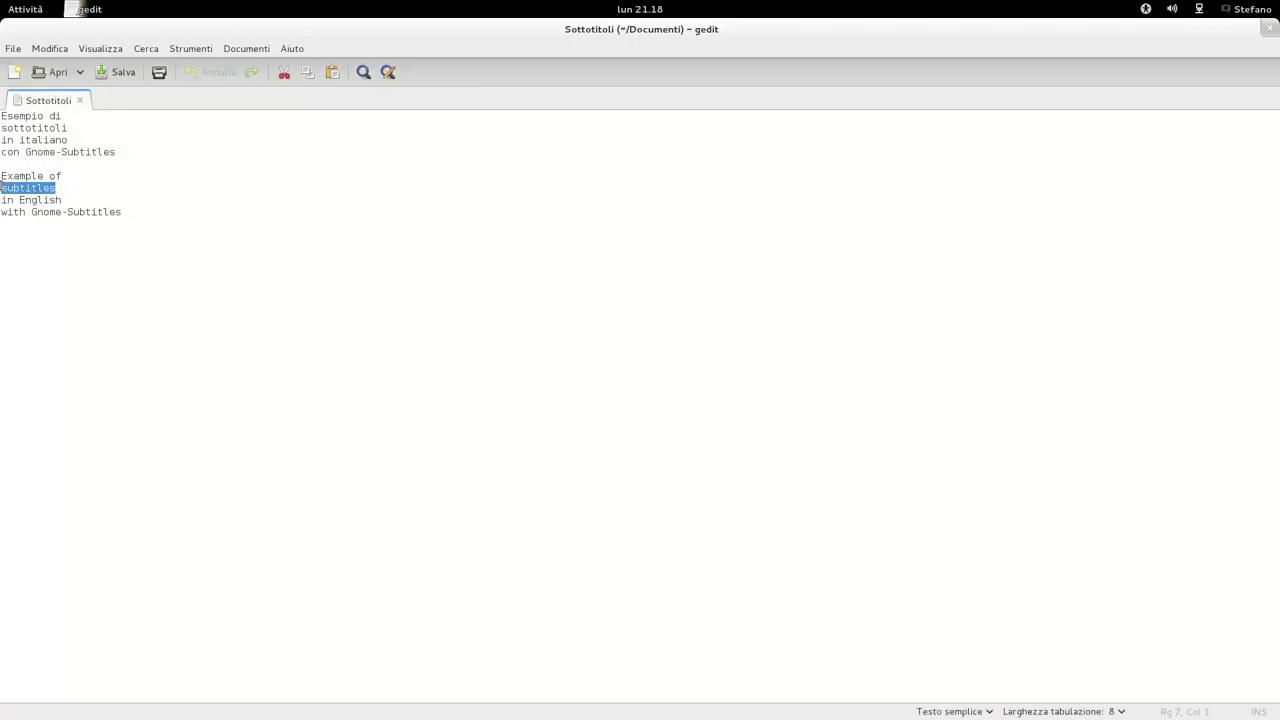
pyautogui.hotkey('alt', 'Tab')
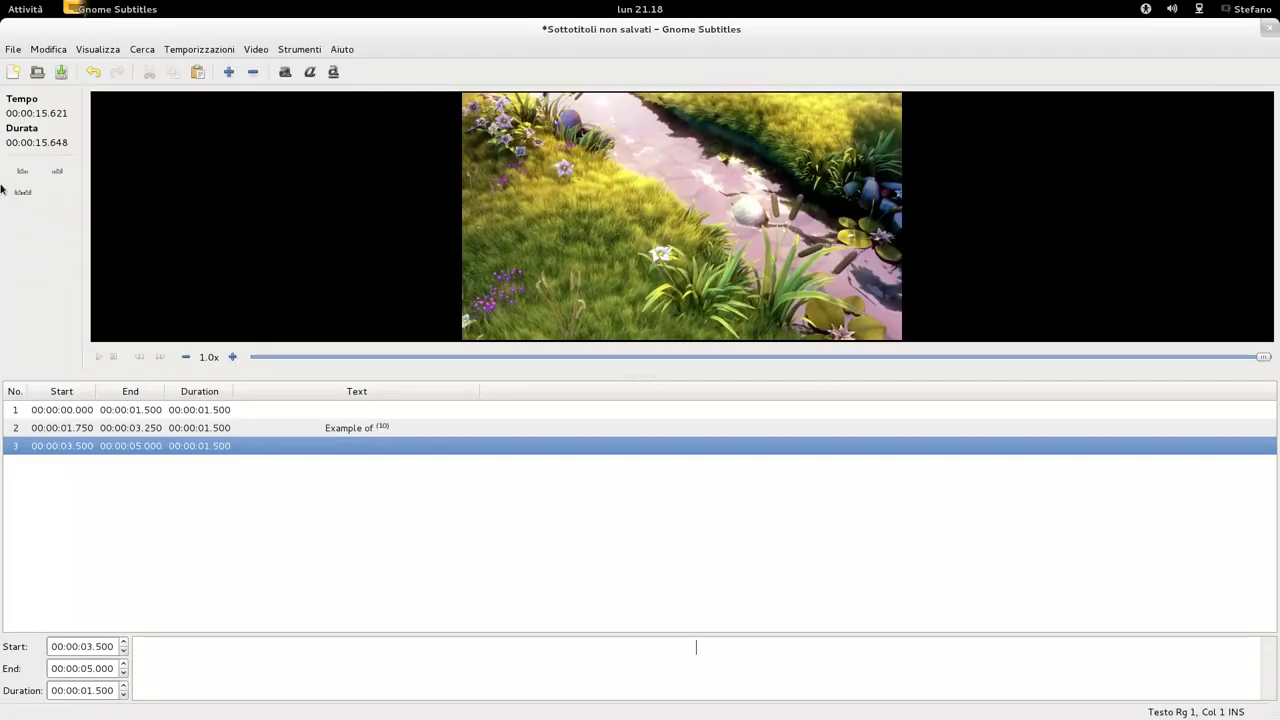
pyautogui.hotkey('ctrl', 'v')
# Add a fourth subtitle containing "in English", copied from the gedit text.
pyautogui.click(229, 71)
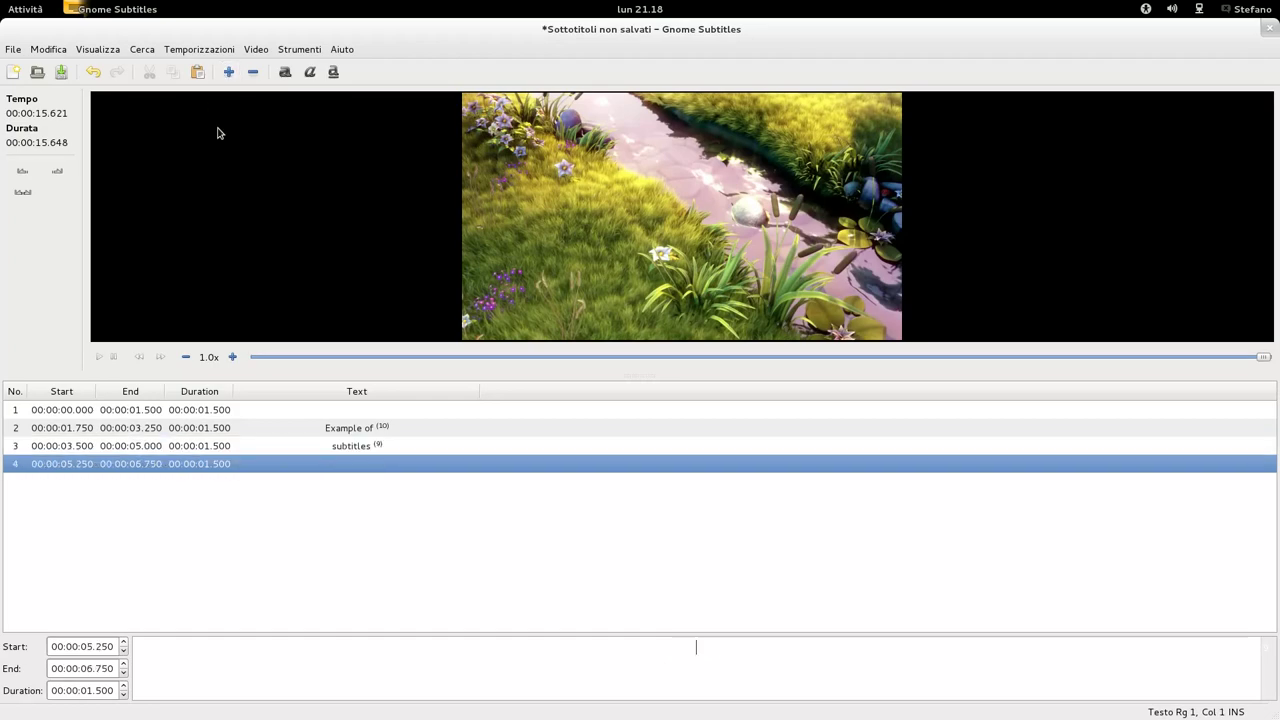
pyautogui.hotkey('alt', 'Tab')
pyautogui.click(70, 203)
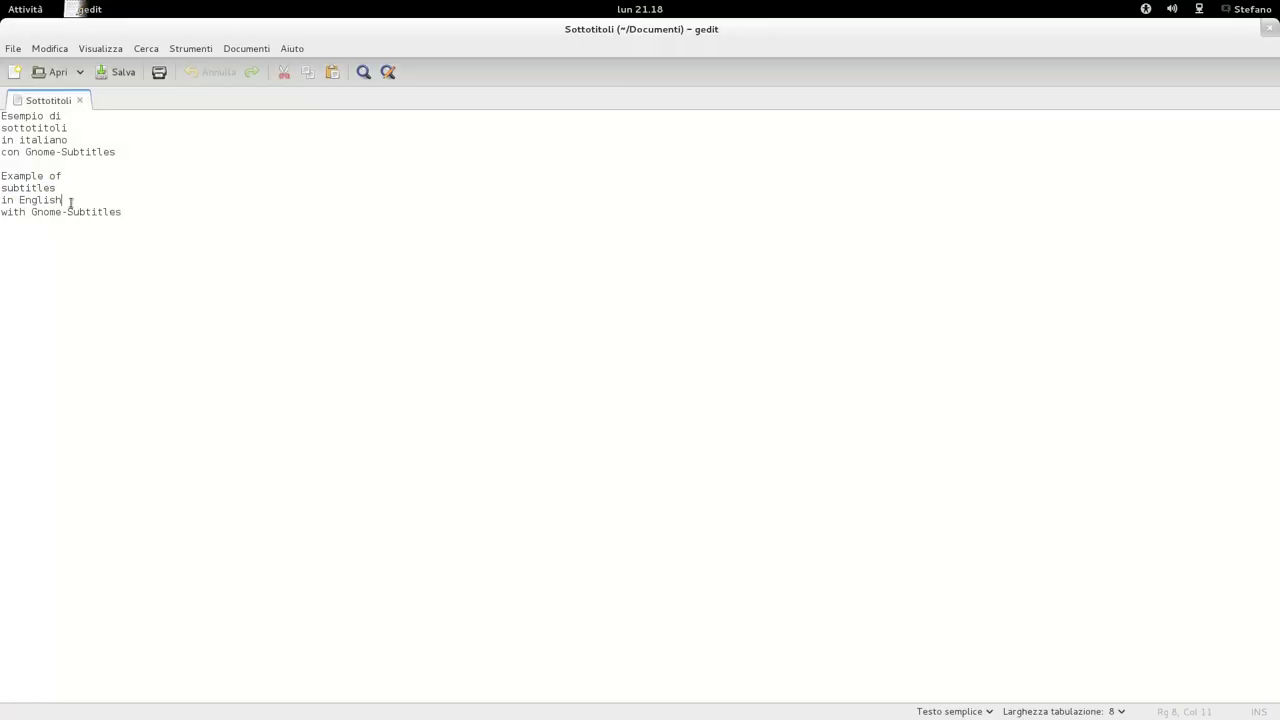
pyautogui.moveTo(70, 203); pyautogui.dragTo(12, 200)
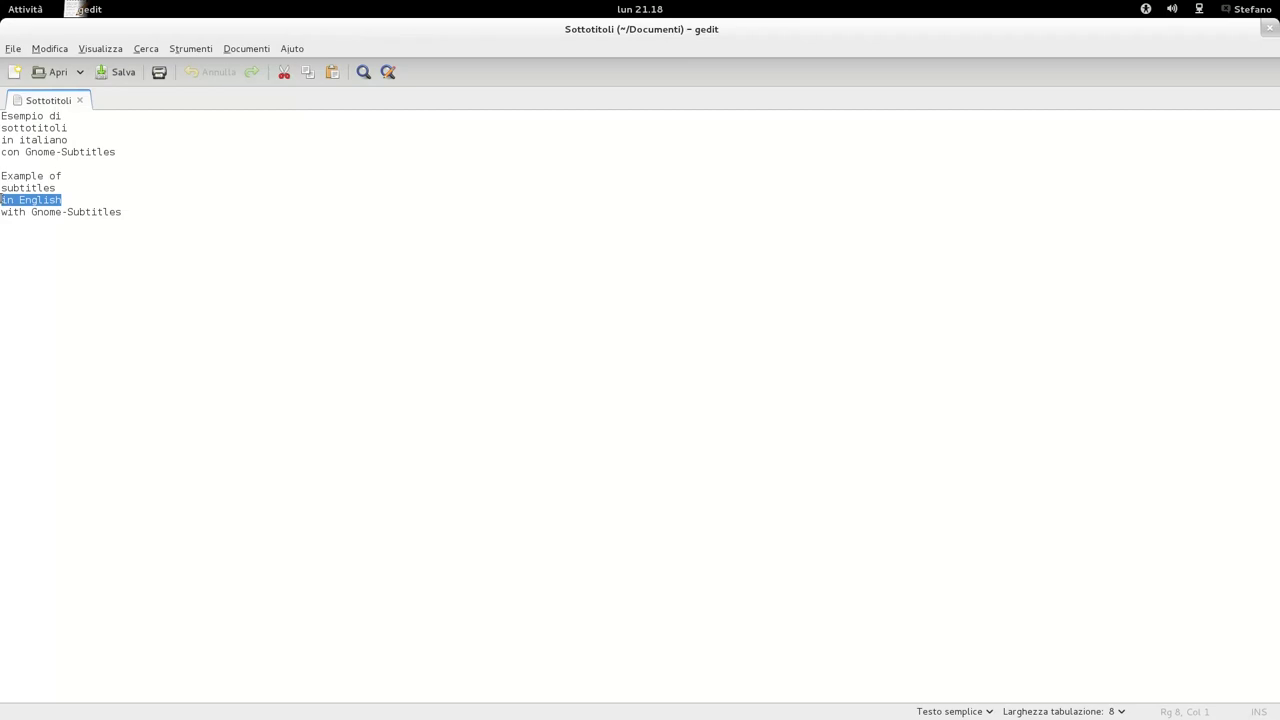
pyautogui.hotkey('alt', 'Tab')
pyautogui.write('in English')
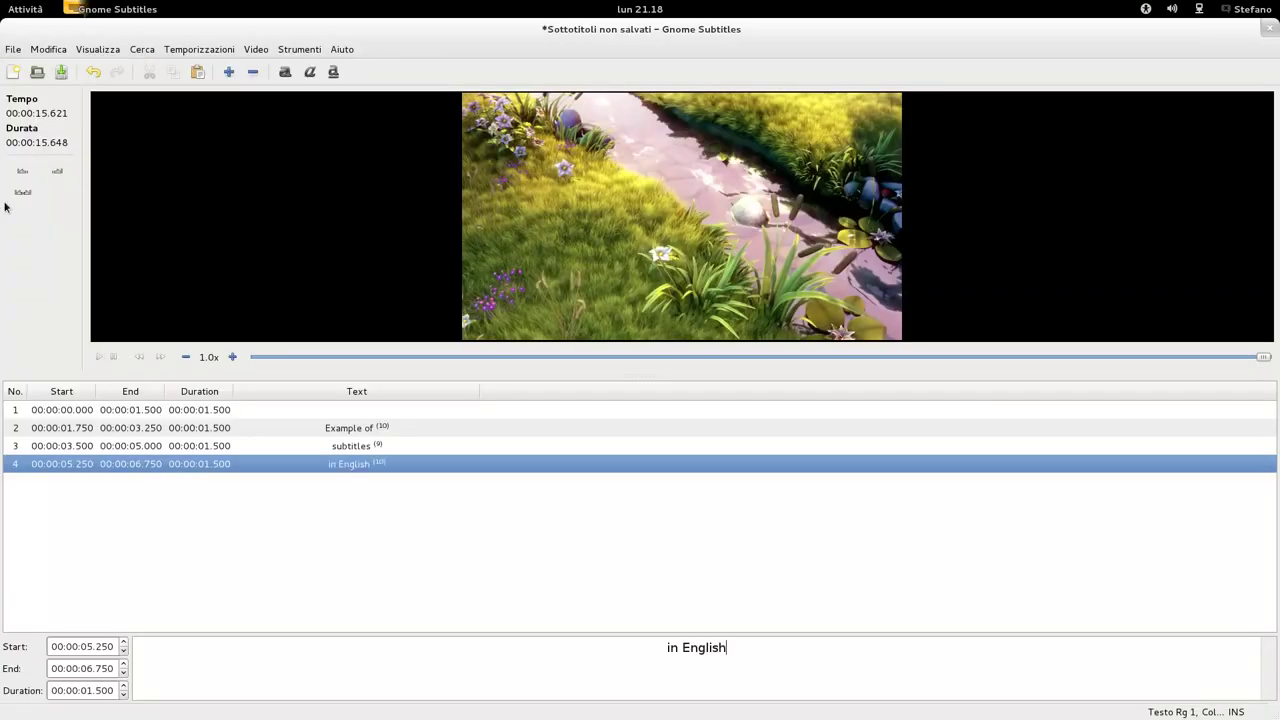
# Add a fifth subtitle containing "with Gnome-Subtitles", copied from the last line of the gedit text.
pyautogui.click(228, 72)
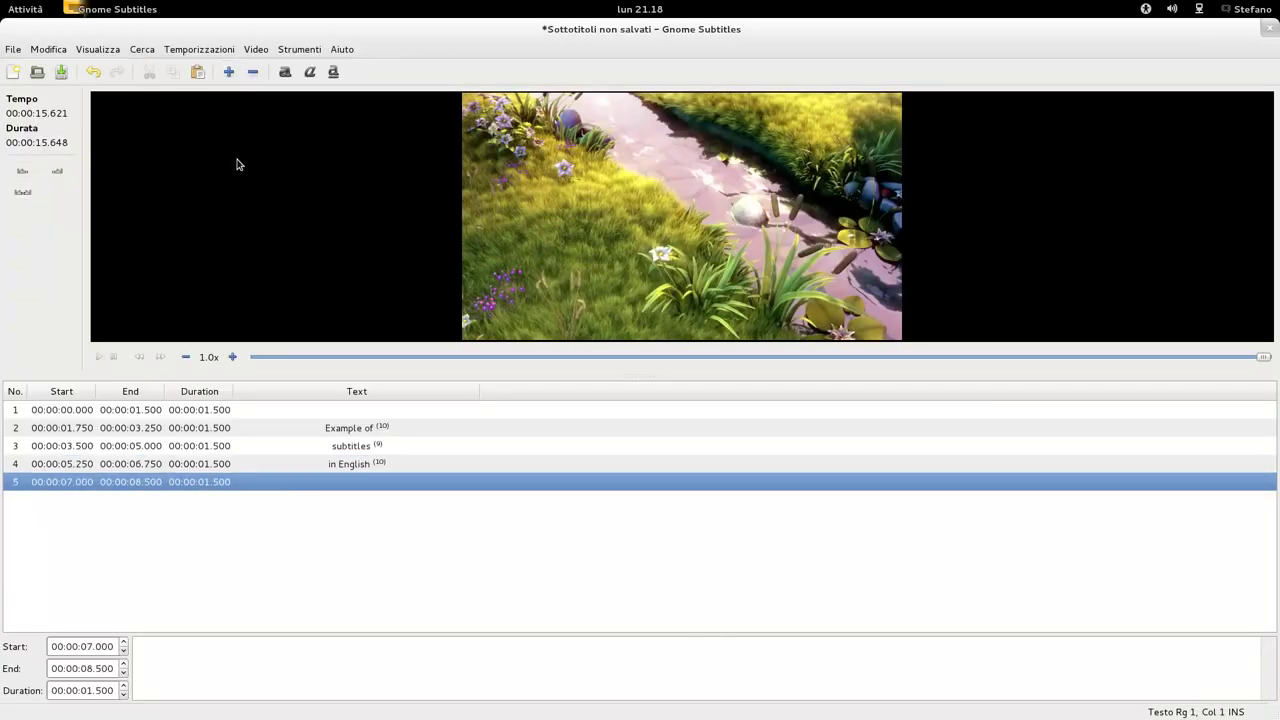
pyautogui.hotkey('alt', 'Tab')
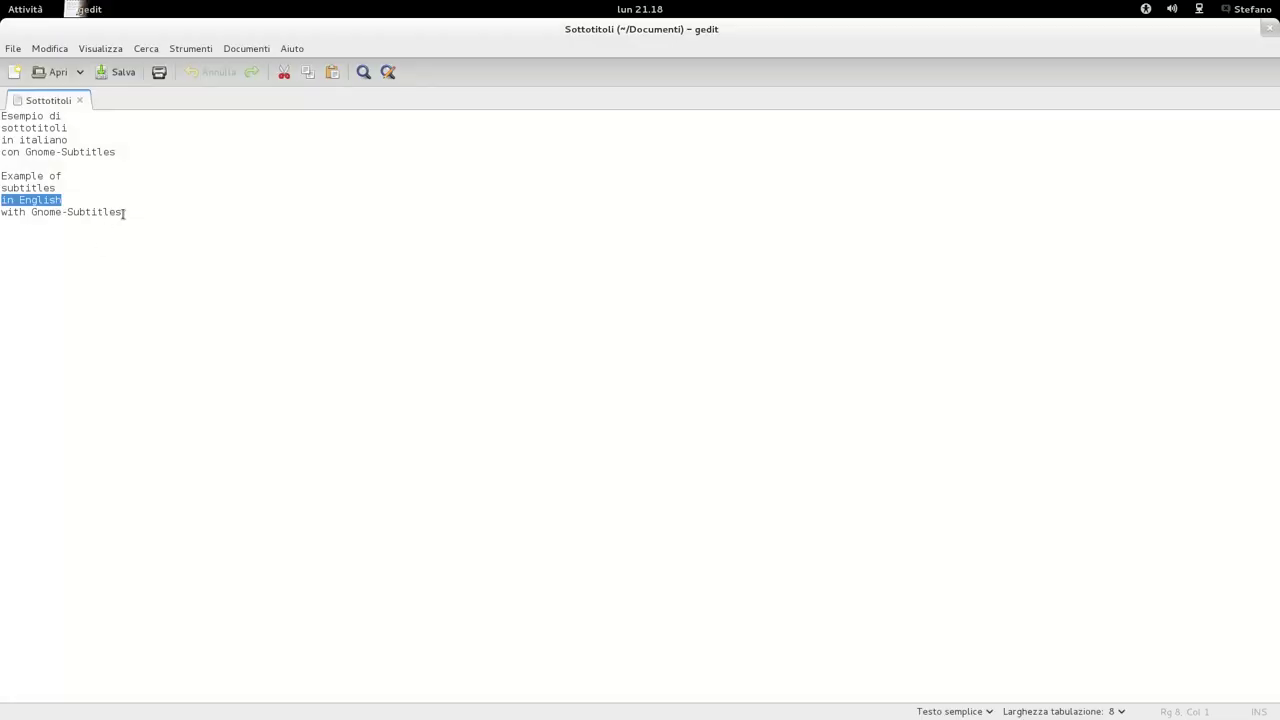
pyautogui.moveTo(124, 213); pyautogui.dragTo(2, 211)
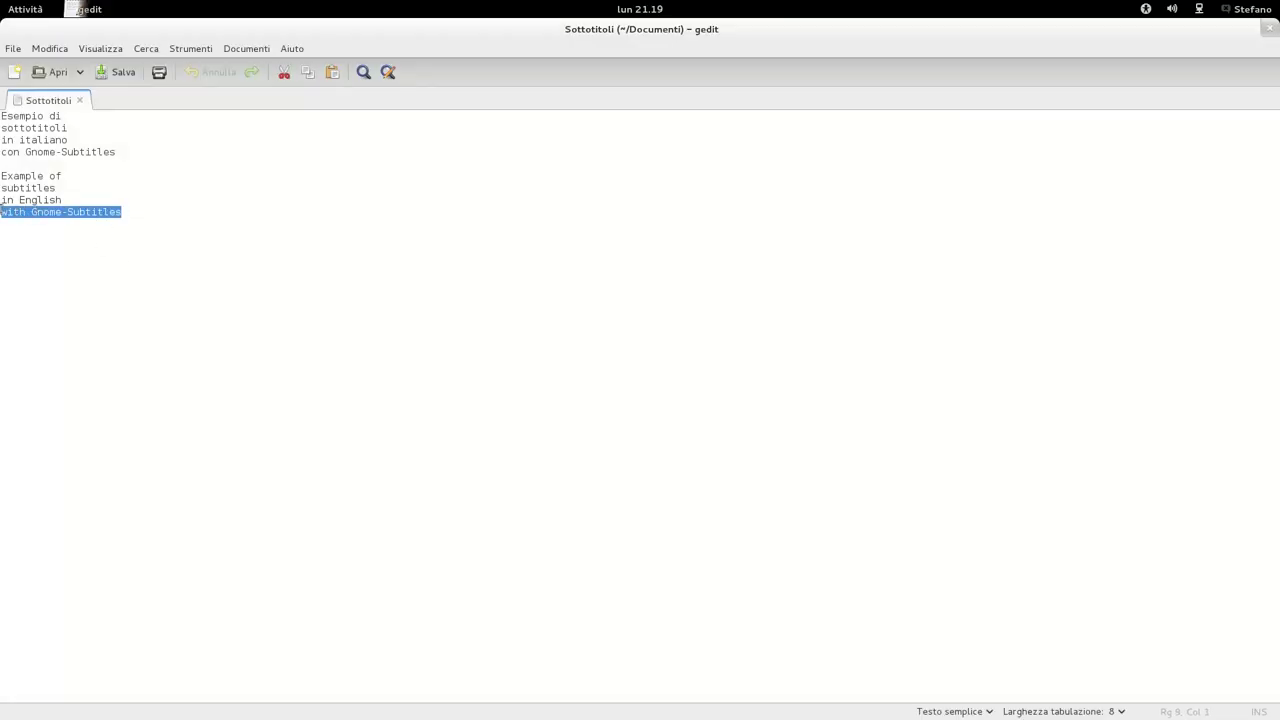
pyautogui.hotkey('alt', 'Tab')
pyautogui.write('with Gnome-Subtitles')
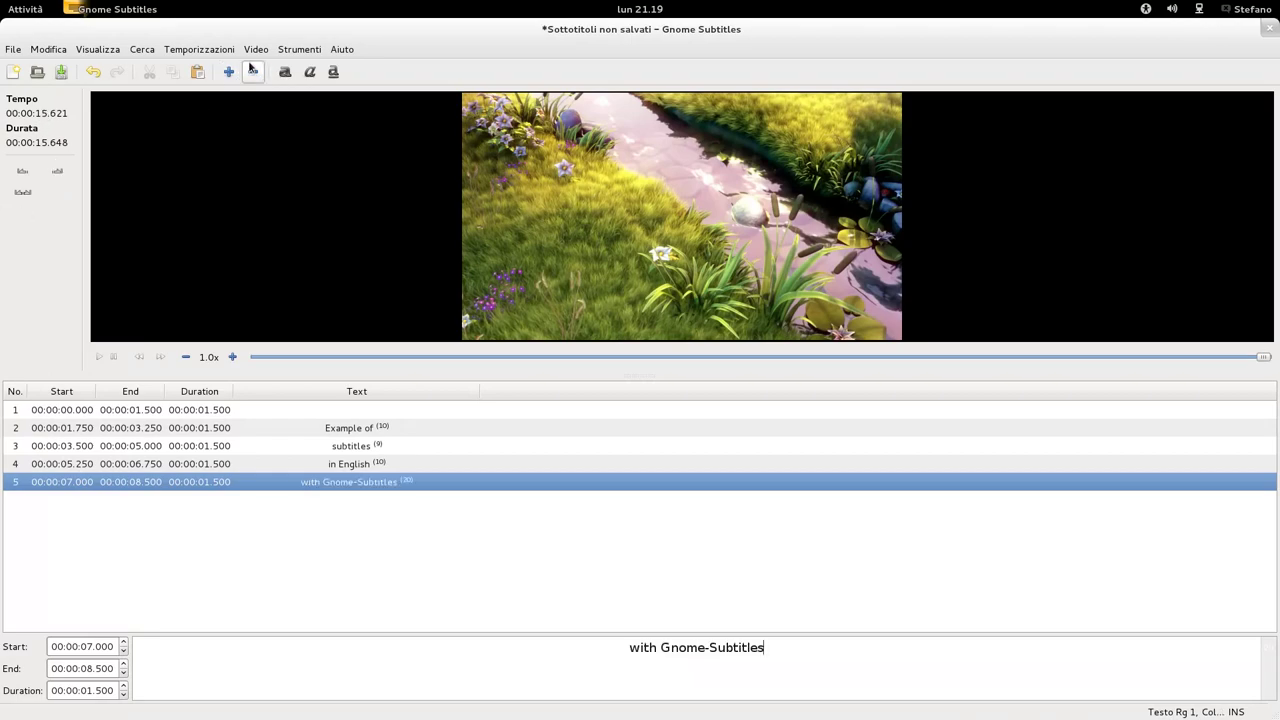
# Preview the video from the beginning and adjust the timing of all English subtitles so the last one starts at 00:00:12.000.
pyautogui.moveTo(1263, 357); pyautogui.dragTo(222, 358)
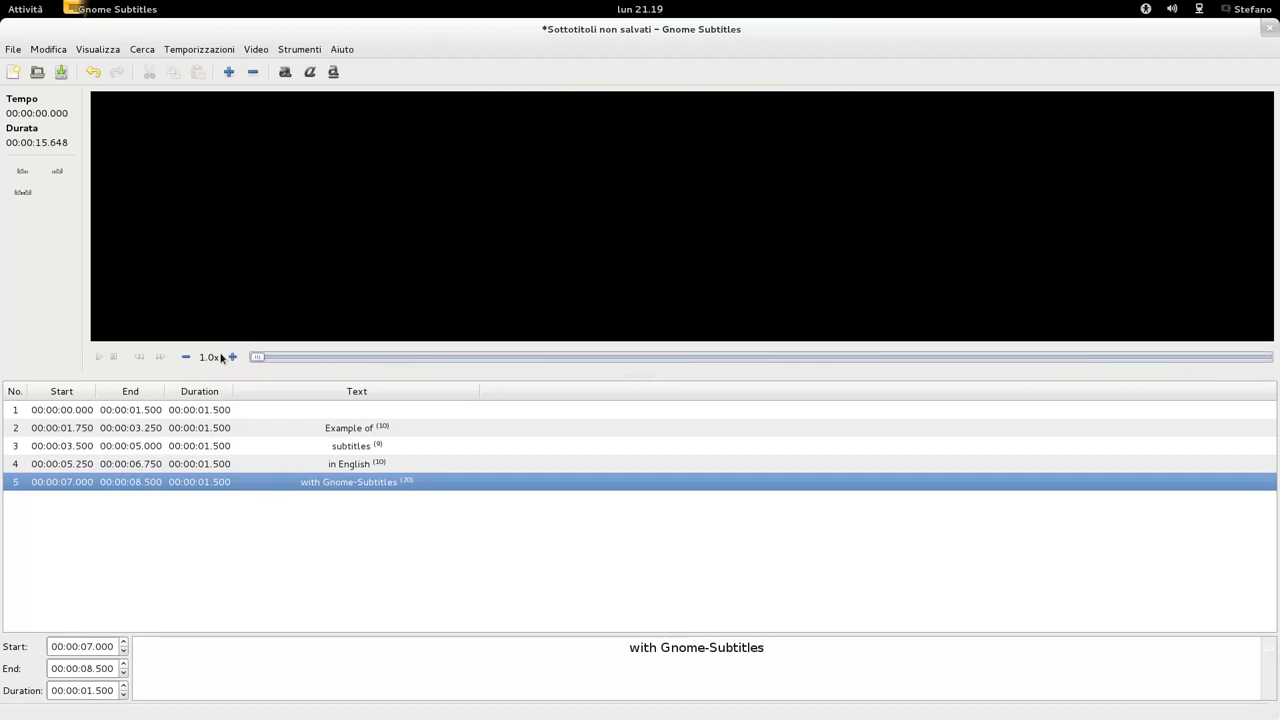
pyautogui.click(102, 358)
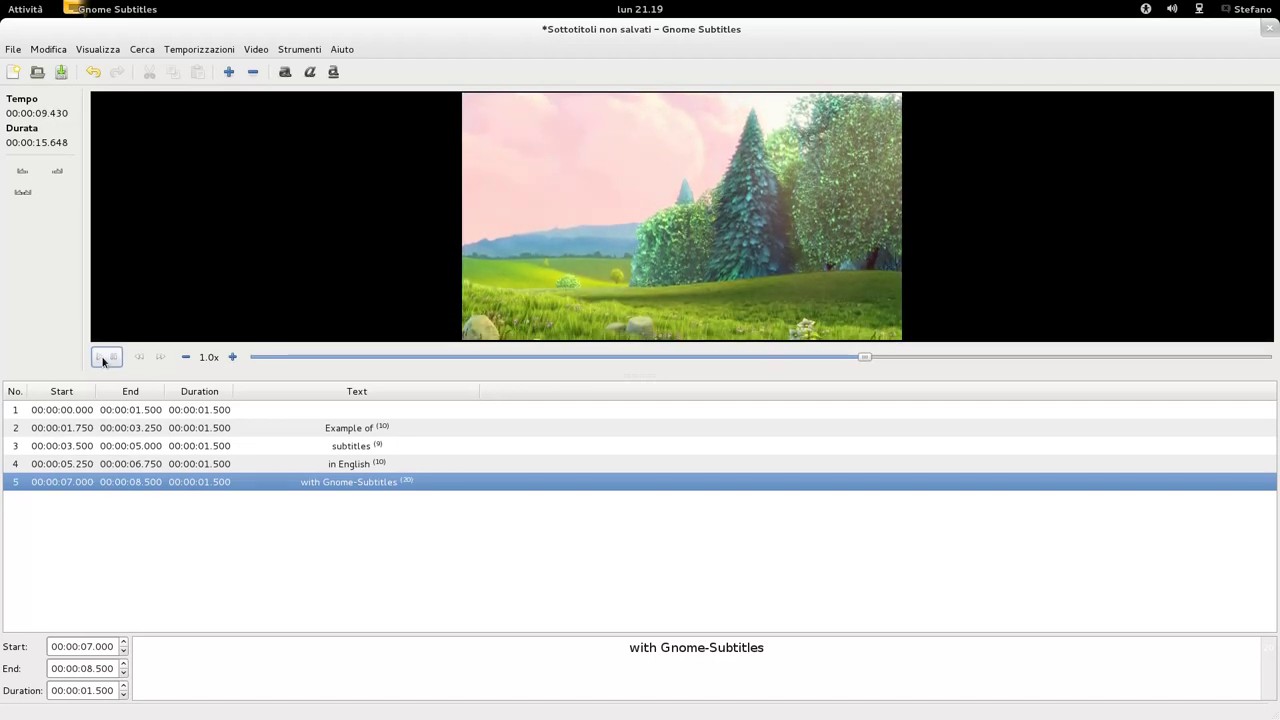
pyautogui.click(205, 50)
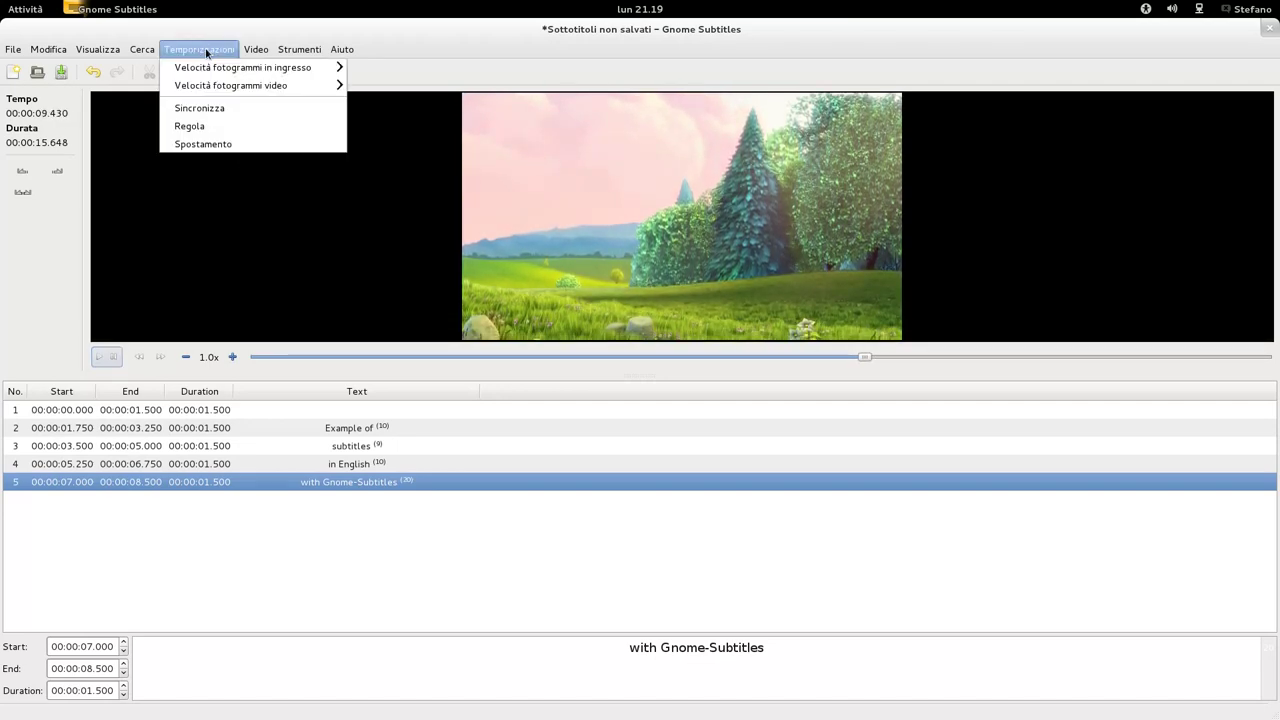
pyautogui.click(220, 126)
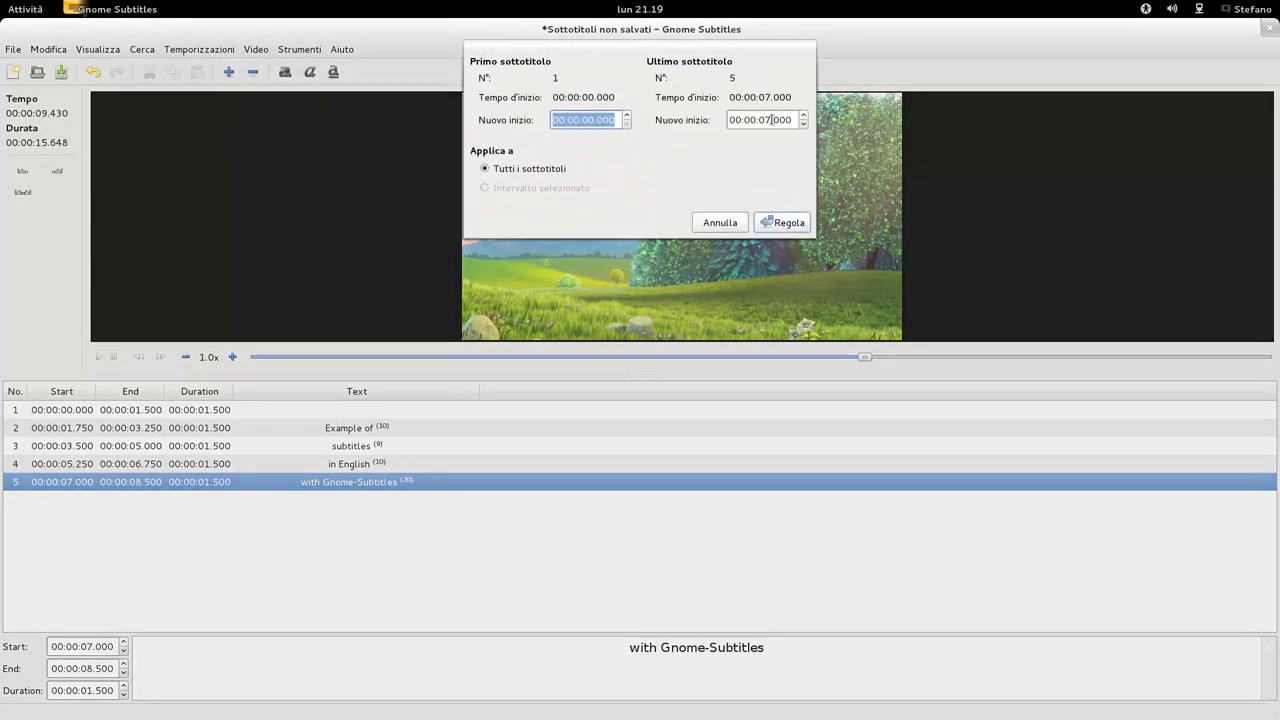
pyautogui.click(768, 120)
pyautogui.press('BackSpace')
pyautogui.press('BackSpace')
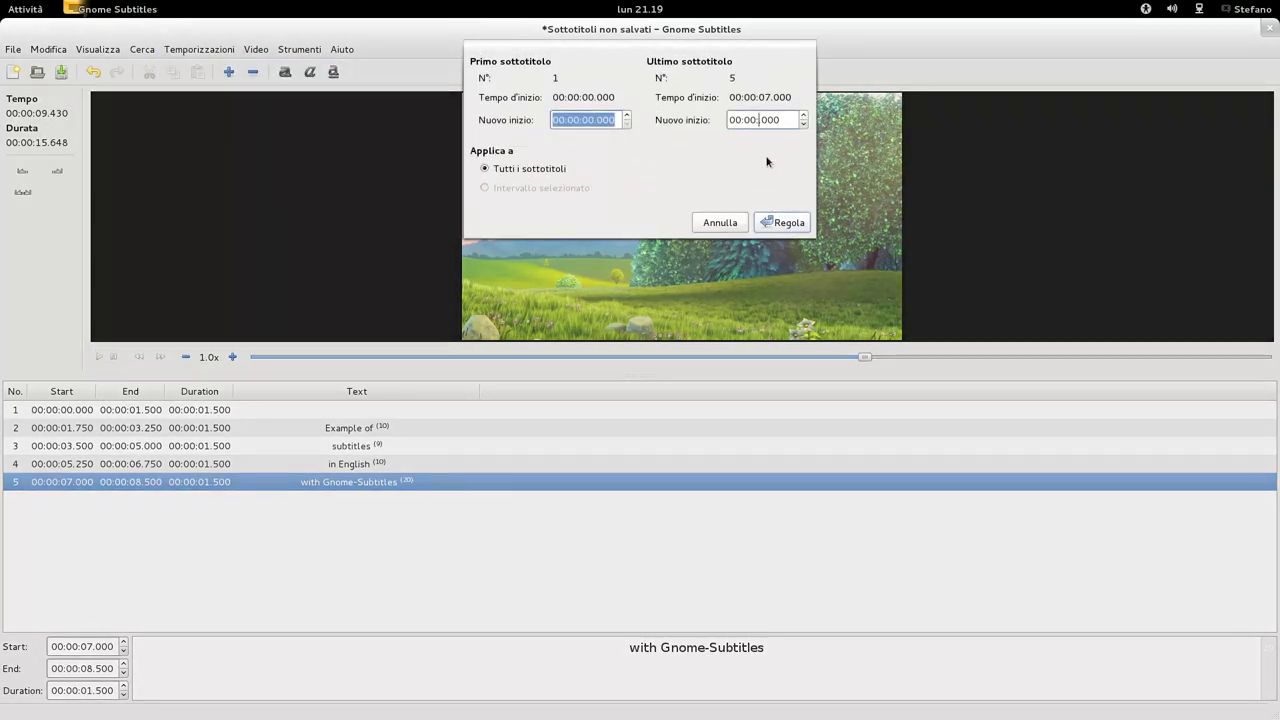
pyautogui.click(797, 222)
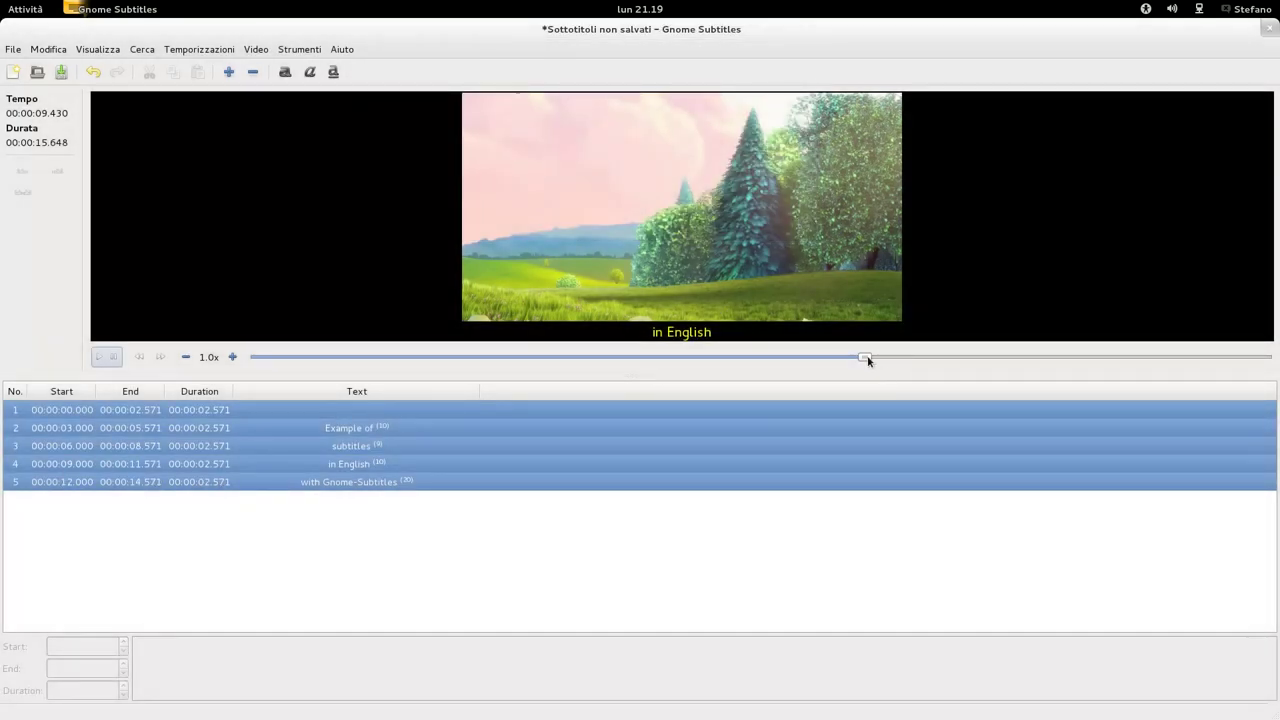
# Replay the video to check the timing, and save the subtitles in the Video folder as "Sottotitoli inglese" in SubRip (.srt) format.
pyautogui.moveTo(867, 360); pyautogui.dragTo(266, 357)
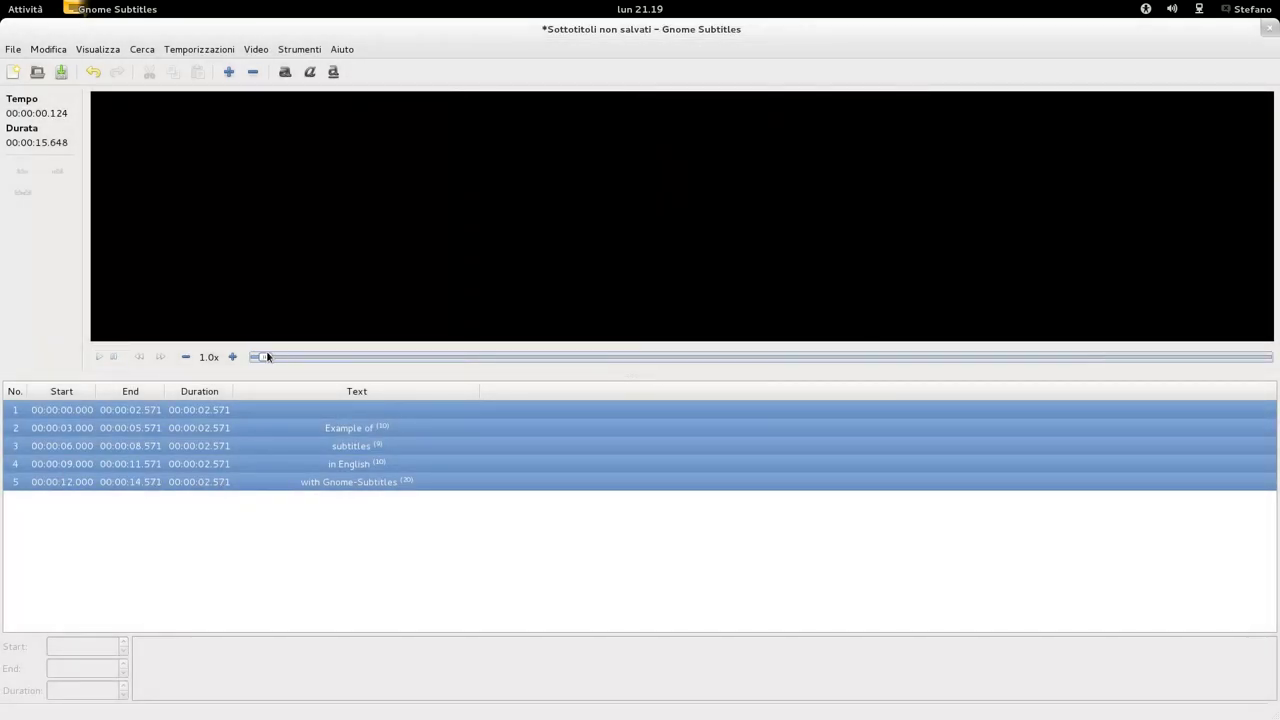
pyautogui.click(110, 358)
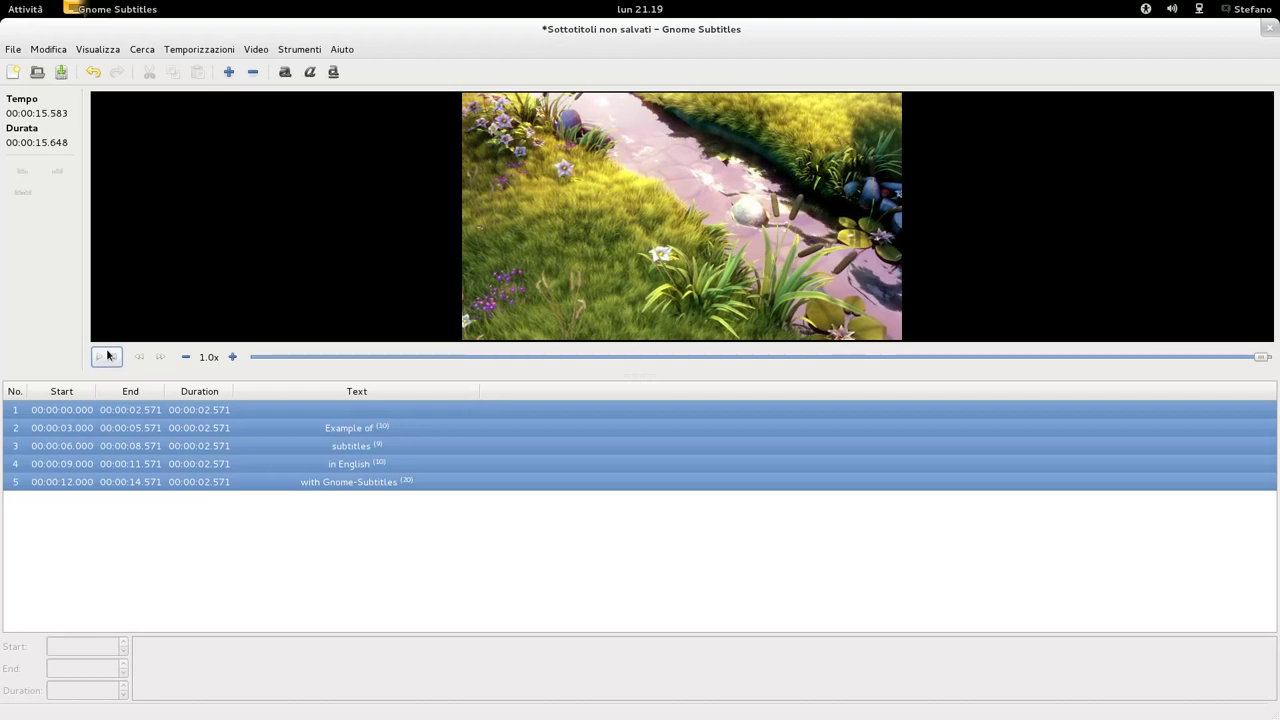
pyautogui.click(60, 75)
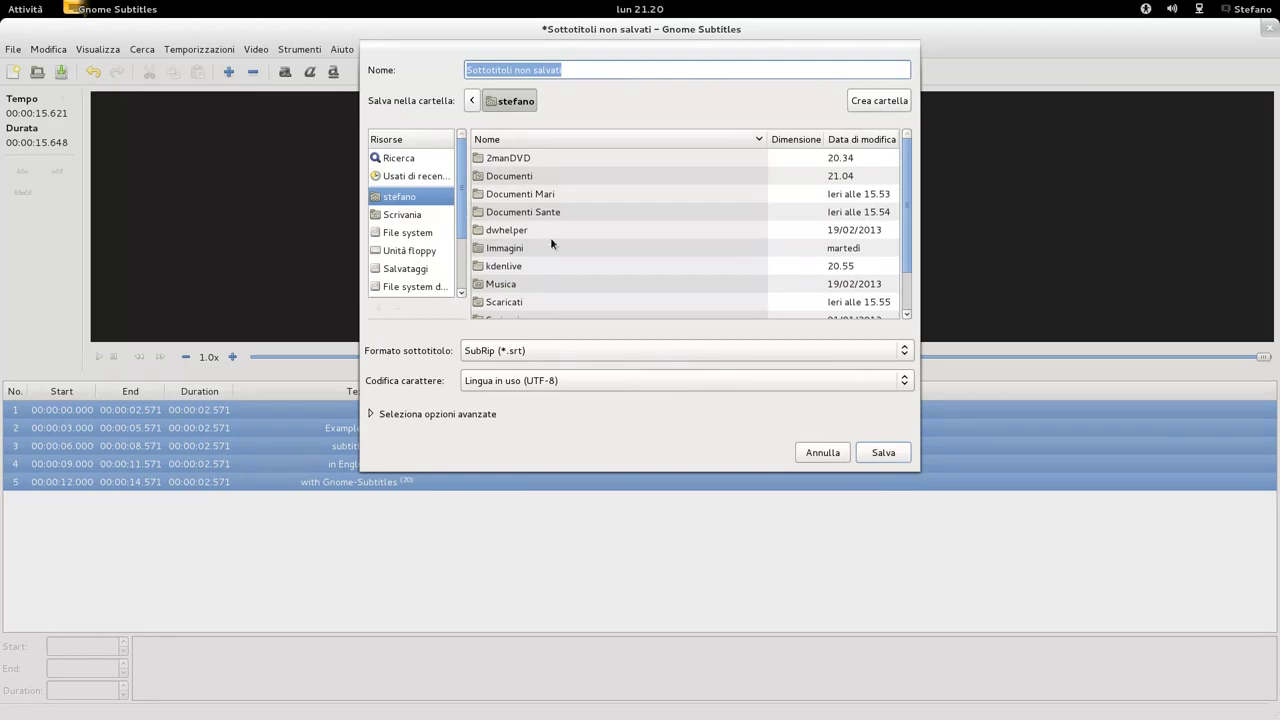
pyautogui.scroll(-2, 550, 240)
pyautogui.doubleClick(548, 293)
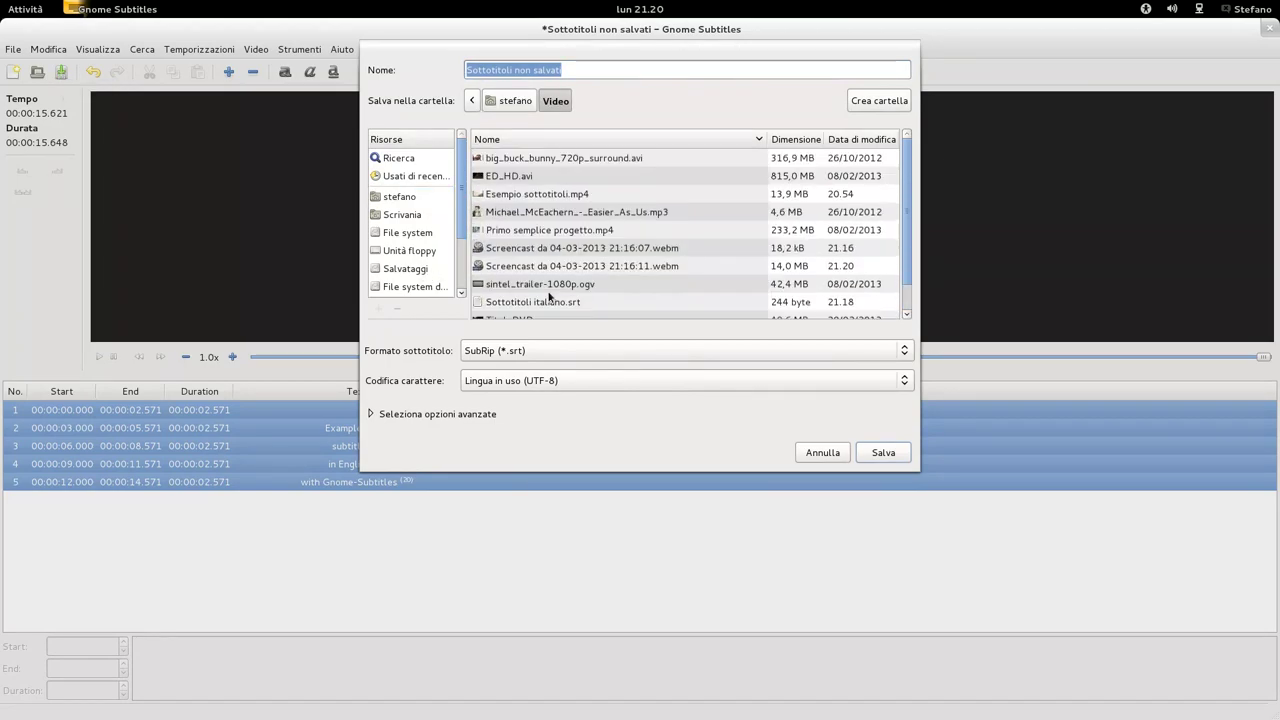
pyautogui.click(567, 70)
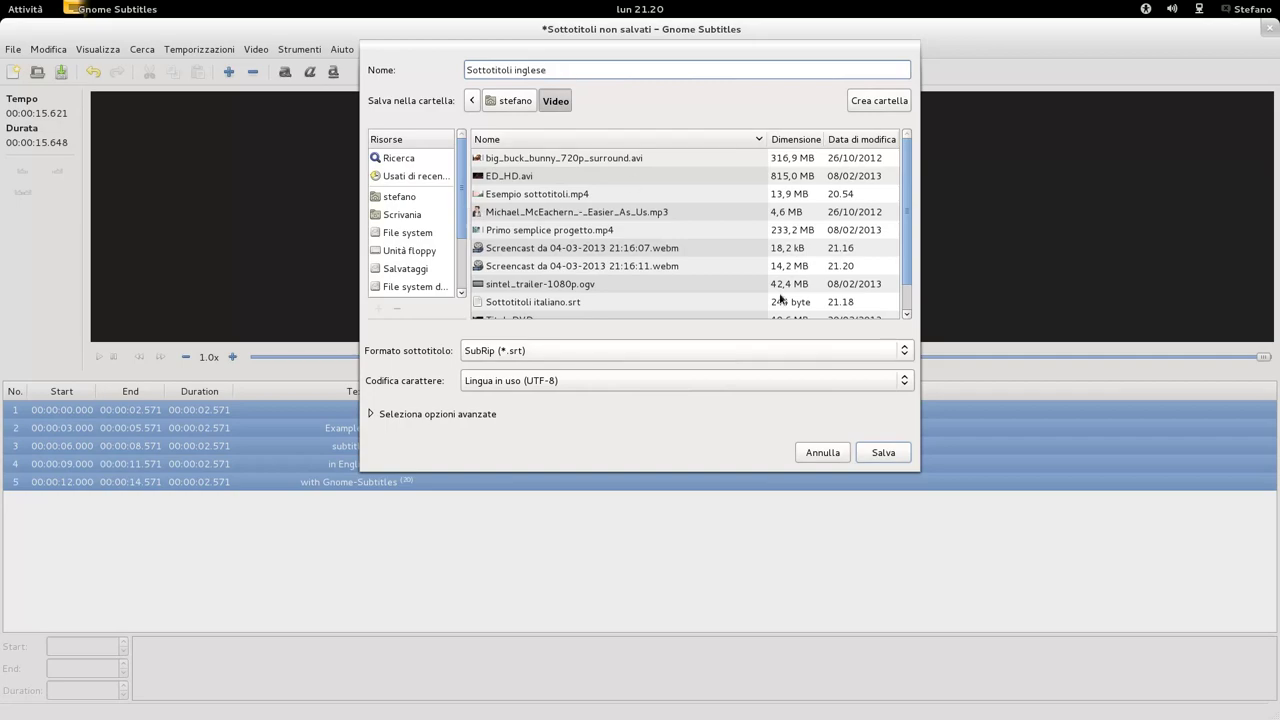
pyautogui.click(884, 452)
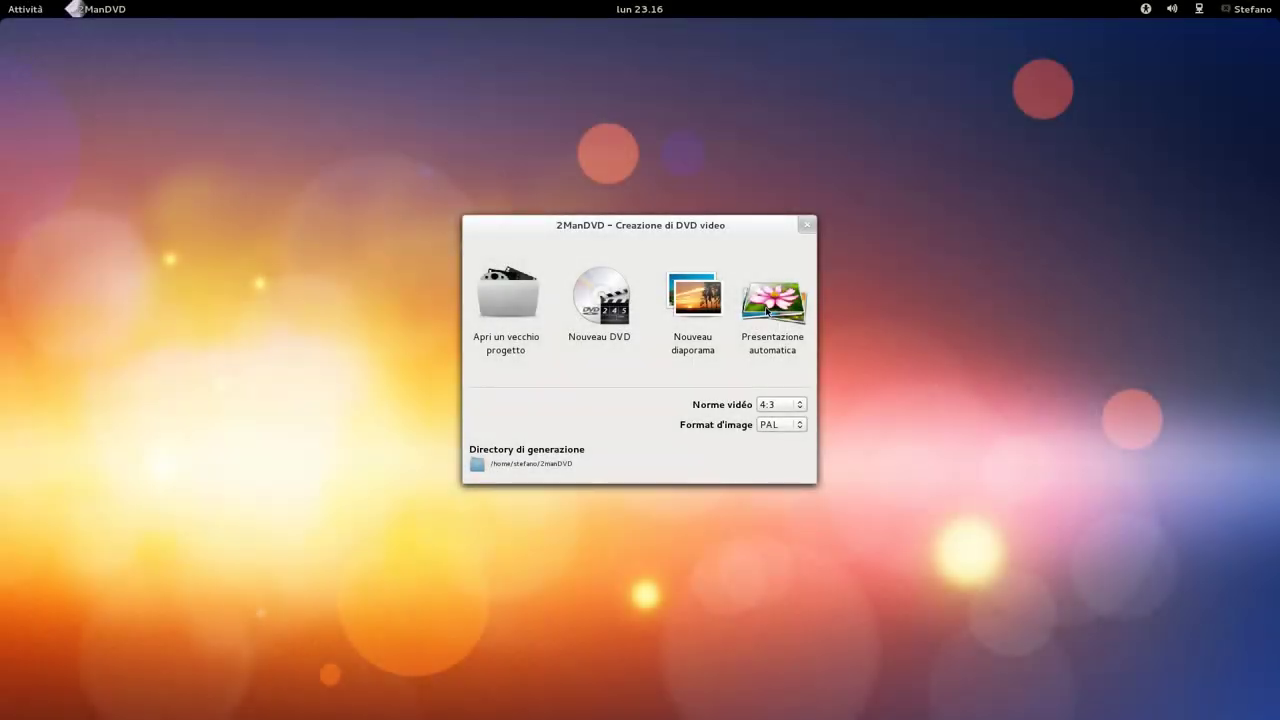
# In 2ManDVD, set the video standard to 16:9 and create a new DVD project.
pyautogui.click(769, 406)
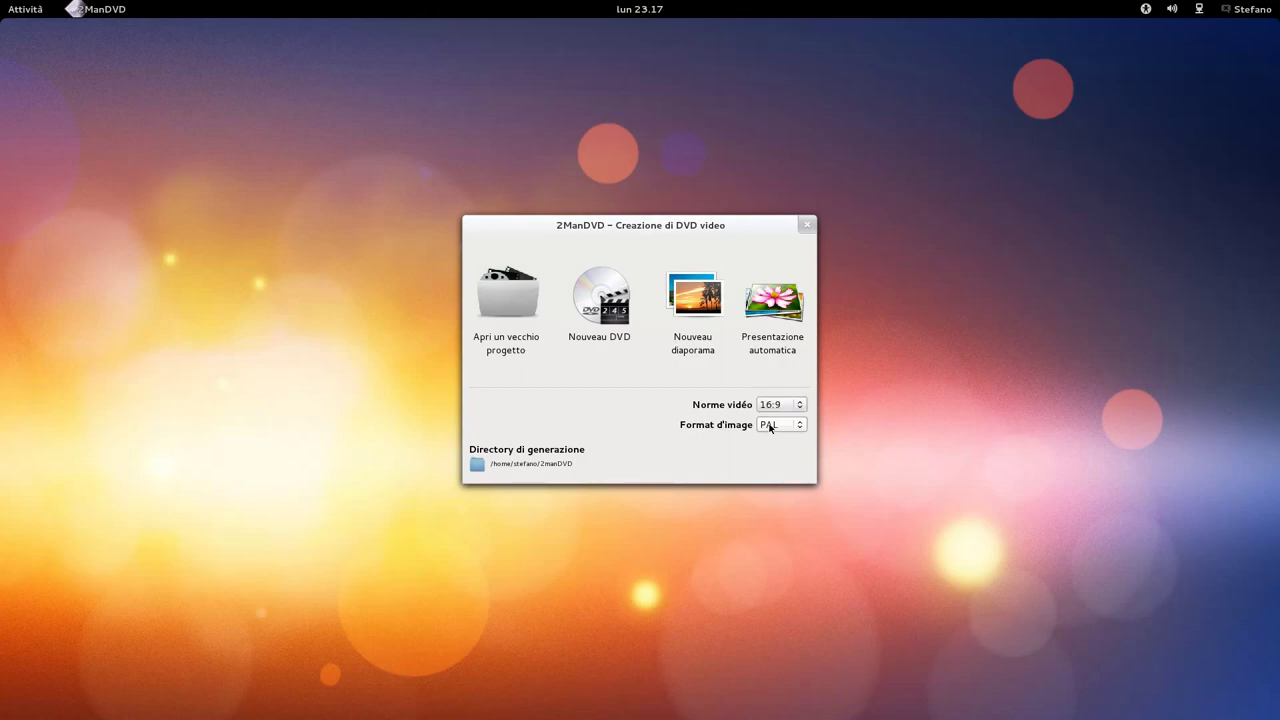
pyautogui.click(600, 303)
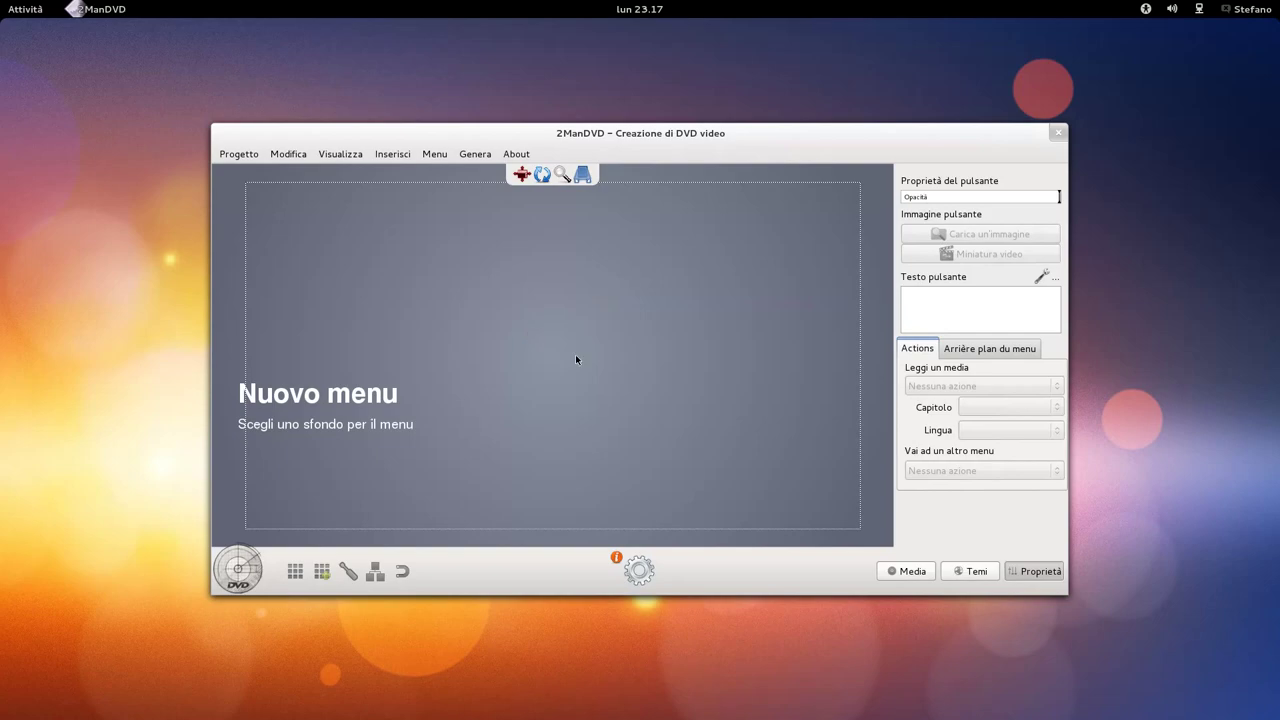
# Add the videos "Esempio 1", "Esempio 2", "Esempio sottotitoli" and "Introduzione" from the Video folder to the DVD's media.
pyautogui.click(912, 571)
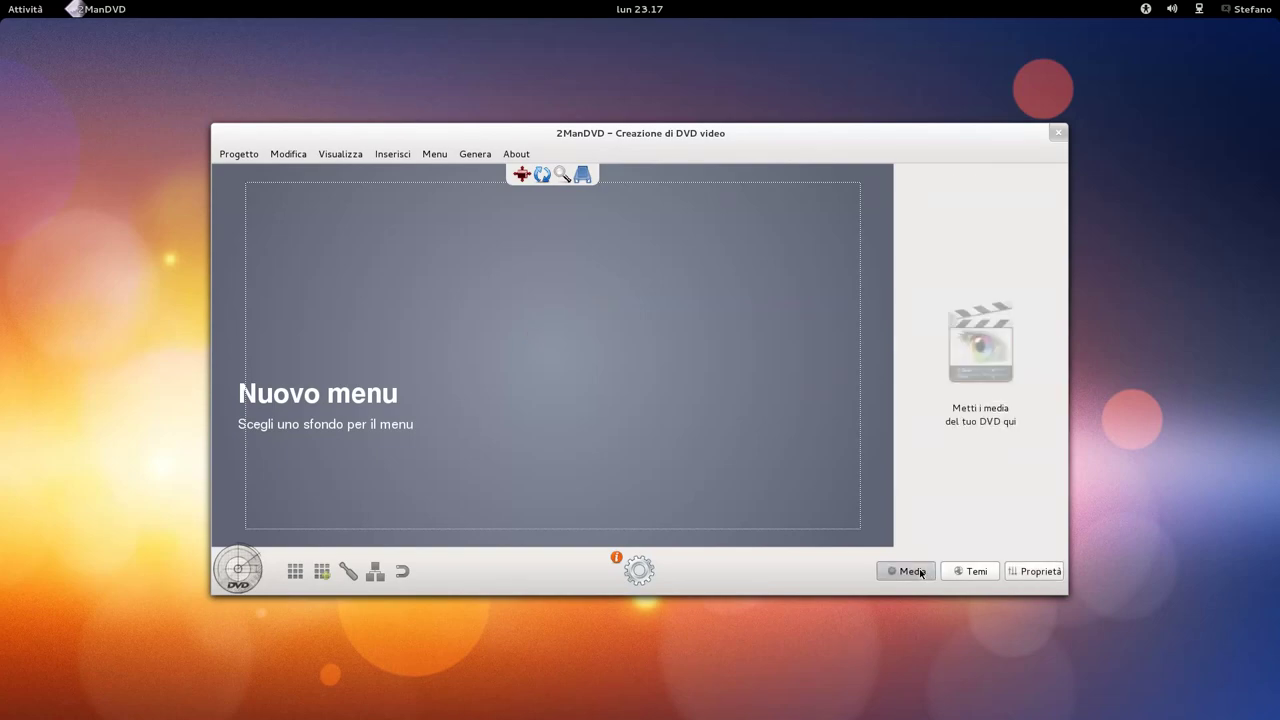
pyautogui.click(988, 345)
pyautogui.doubleClick(305, 336)
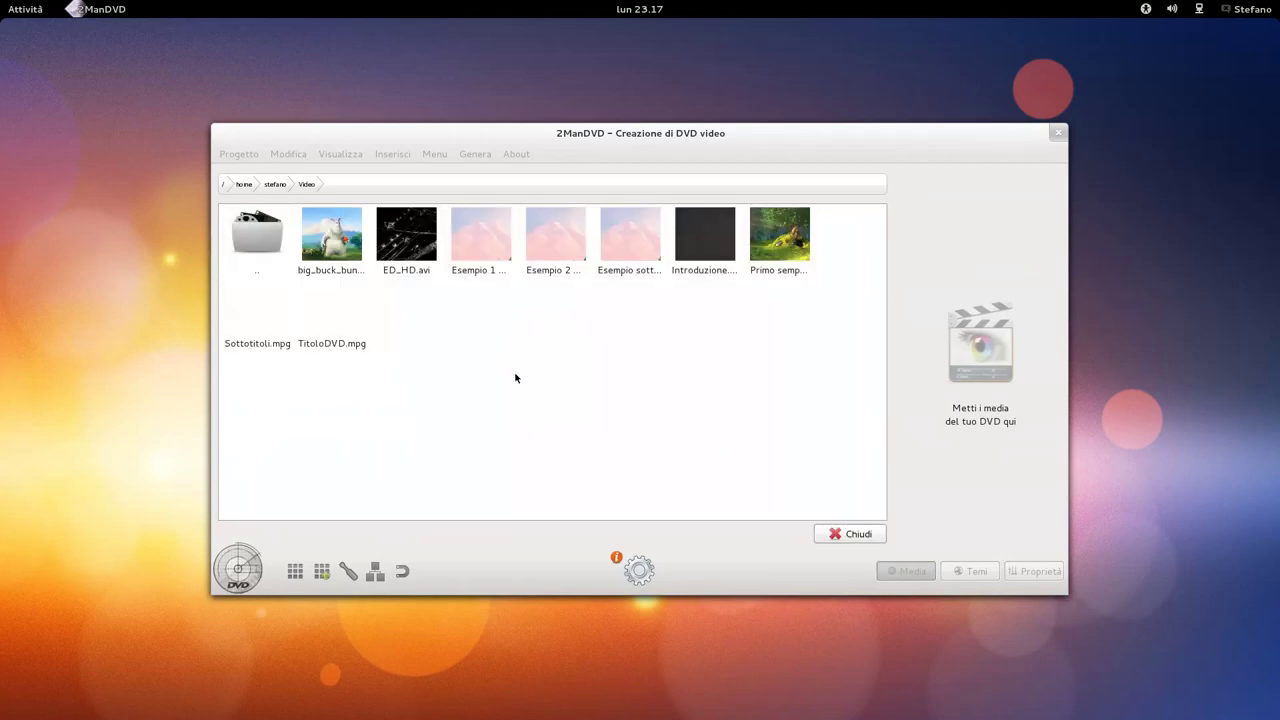
pyautogui.click(489, 228)
pyautogui.doubleClick(489, 228)
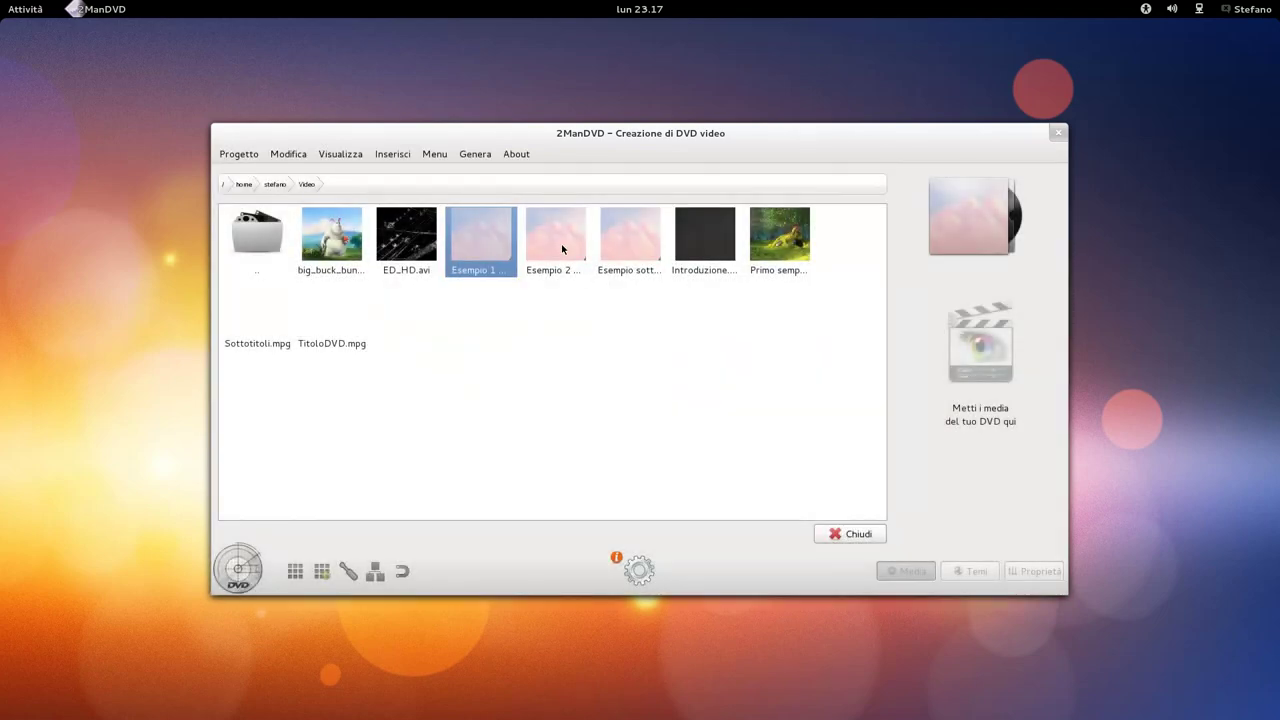
pyautogui.doubleClick(555, 236)
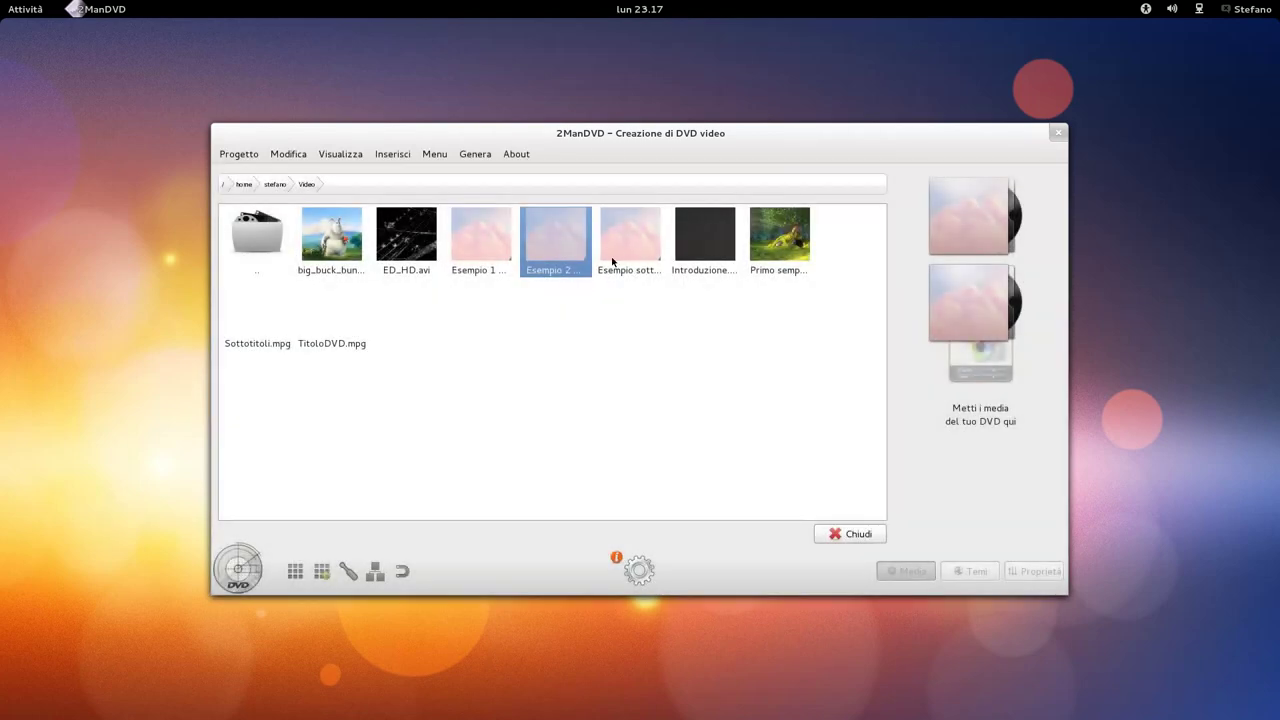
pyautogui.doubleClick(619, 244)
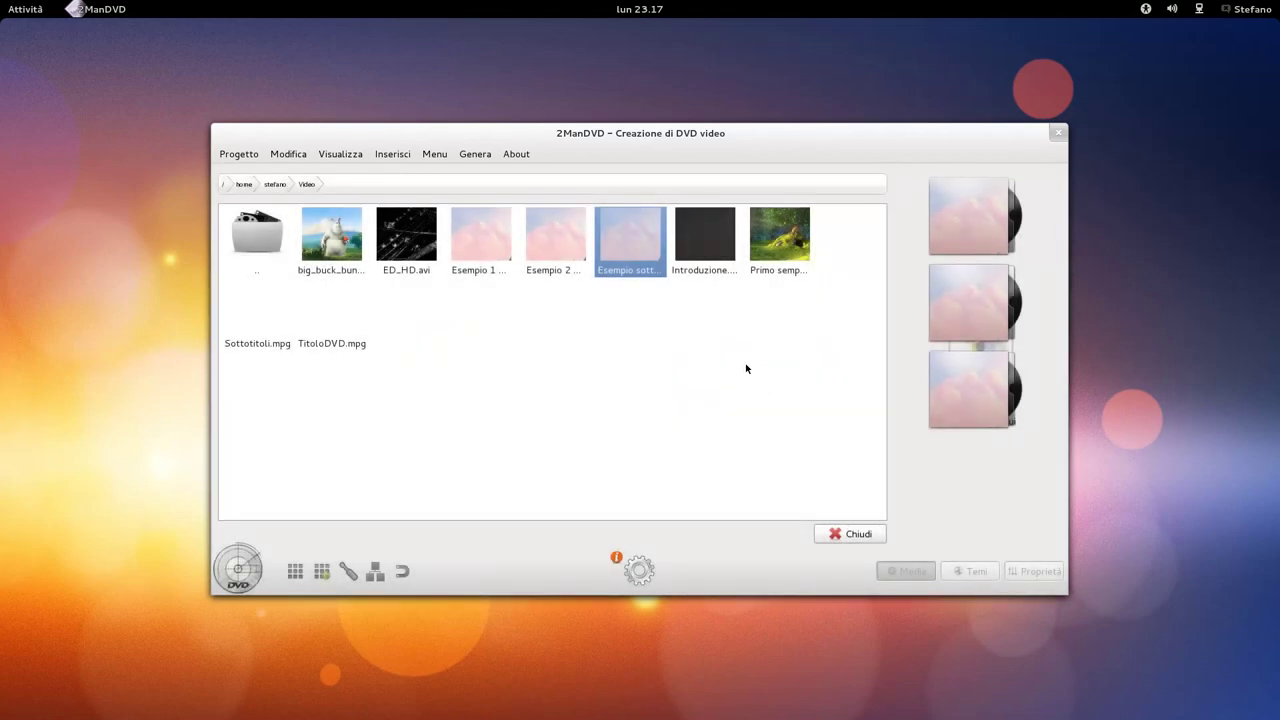
pyautogui.doubleClick(701, 238)
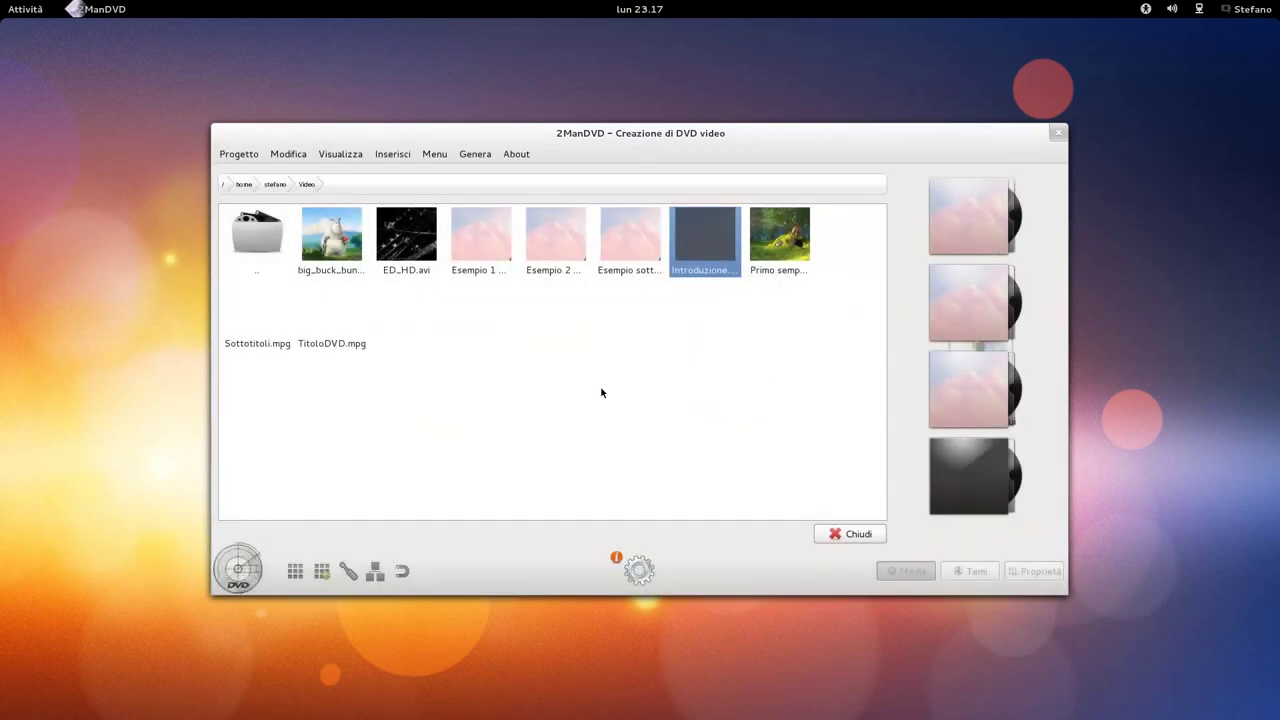
# Finish adding media and apply the PAL 4:3 metal theme with bullet holes to the DVD menu.
pyautogui.click(845, 535)
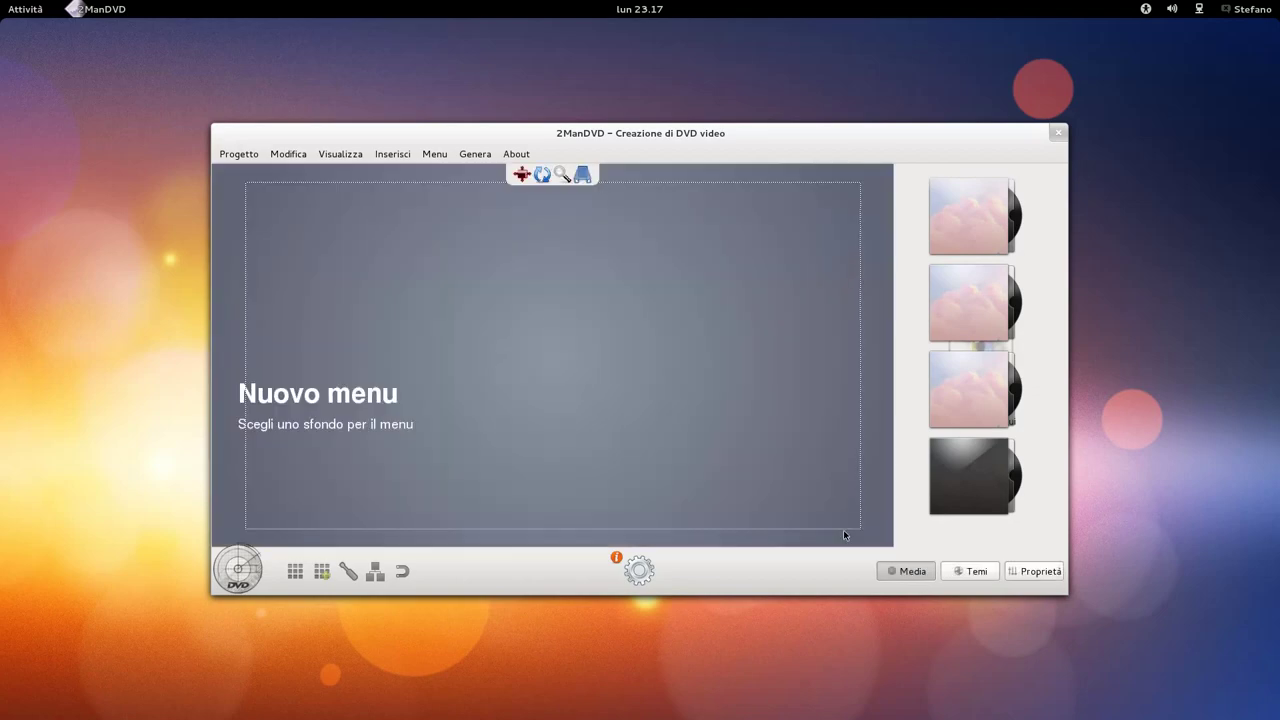
pyautogui.click(957, 573)
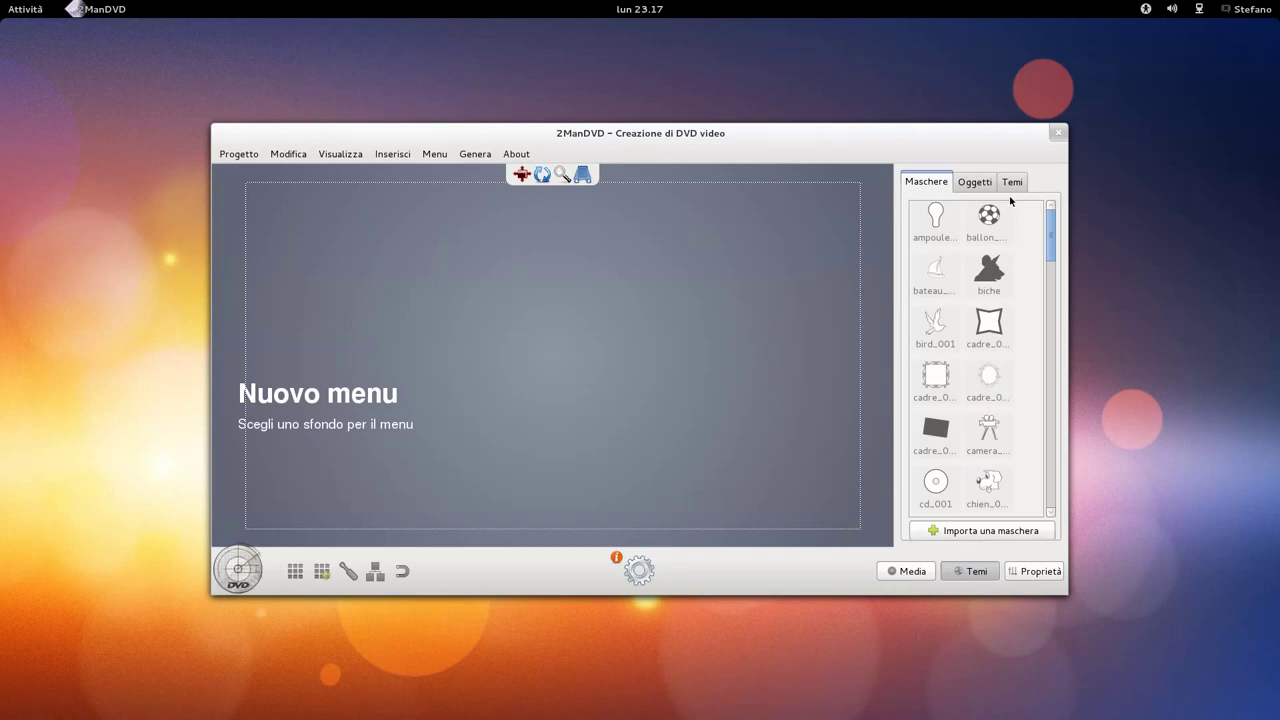
pyautogui.click(1013, 182)
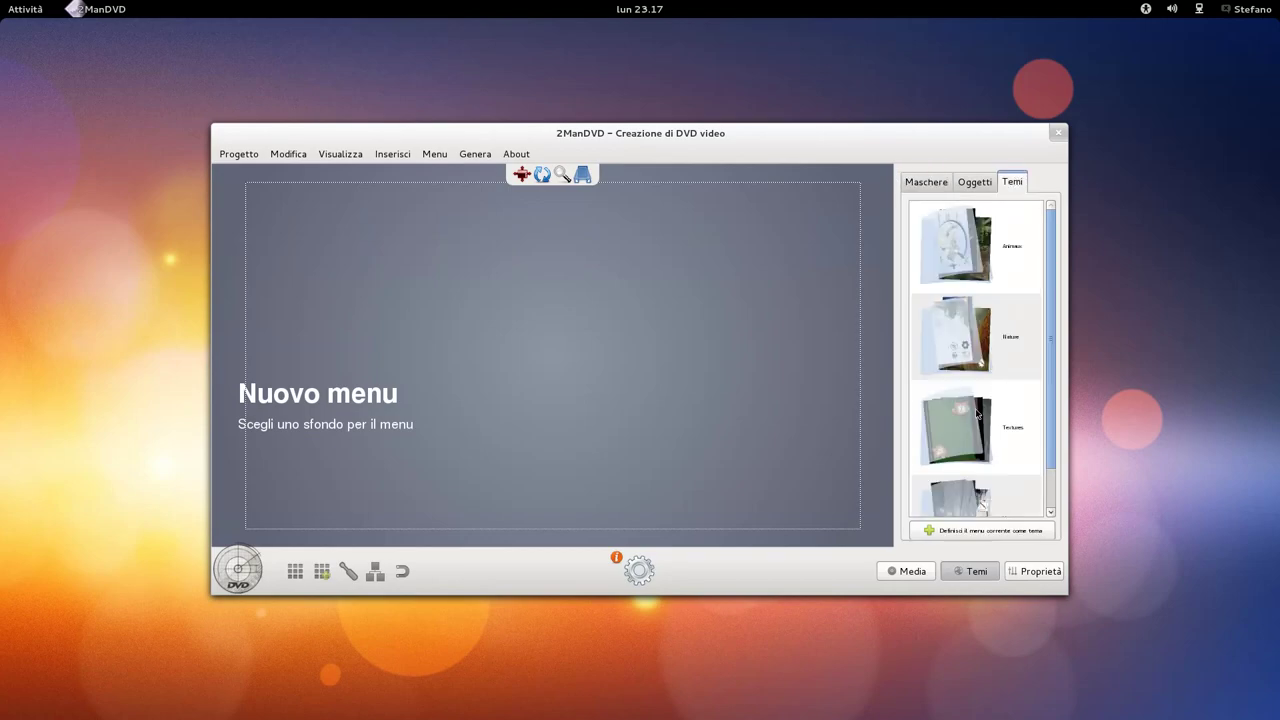
pyautogui.scroll(-5, 976, 410)
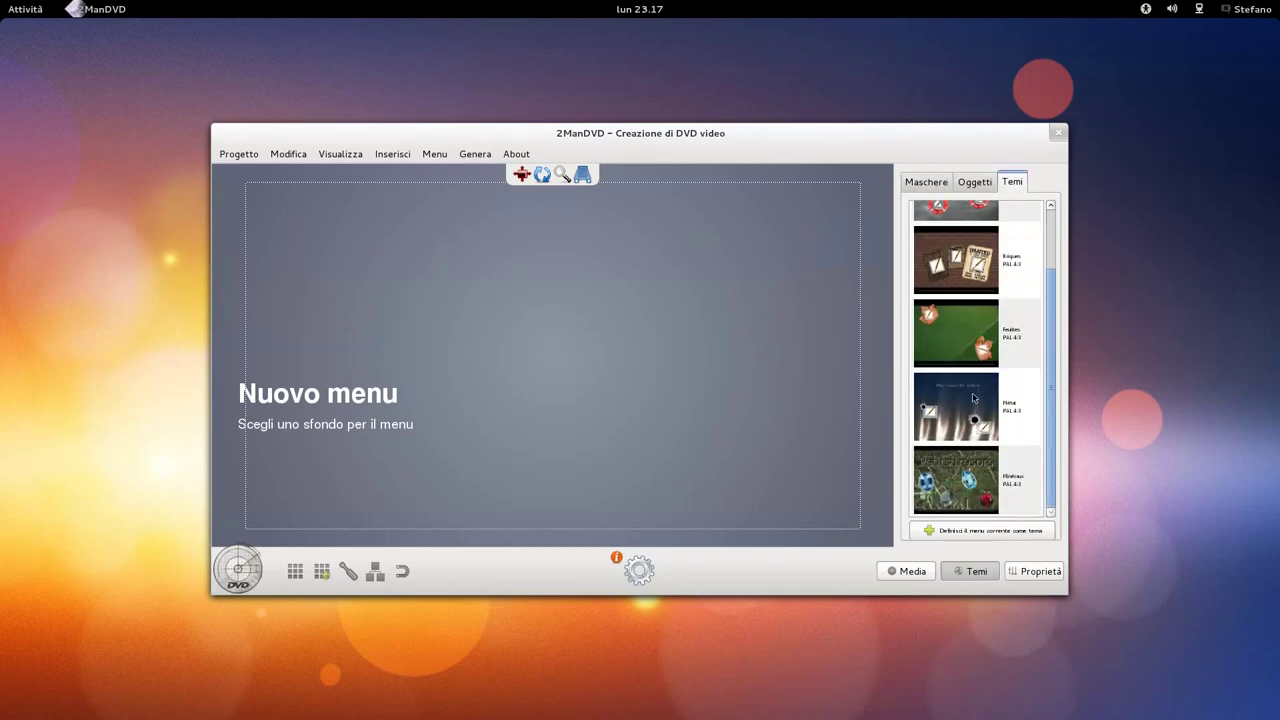
pyautogui.doubleClick(973, 398)
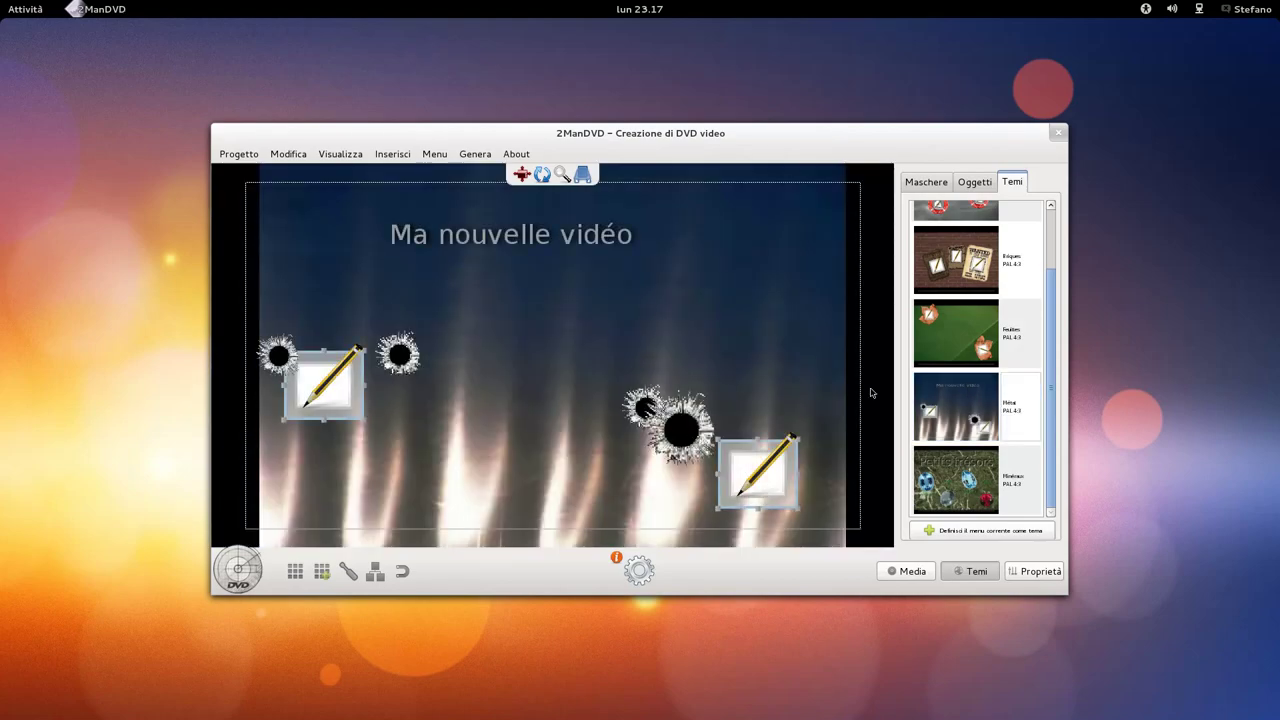
# Delete the theme's two image buttons, the leftmost and the largest bullet holes, and the "Ma nouvelle vidéo" title from the menu.
pyautogui.click(306, 382)
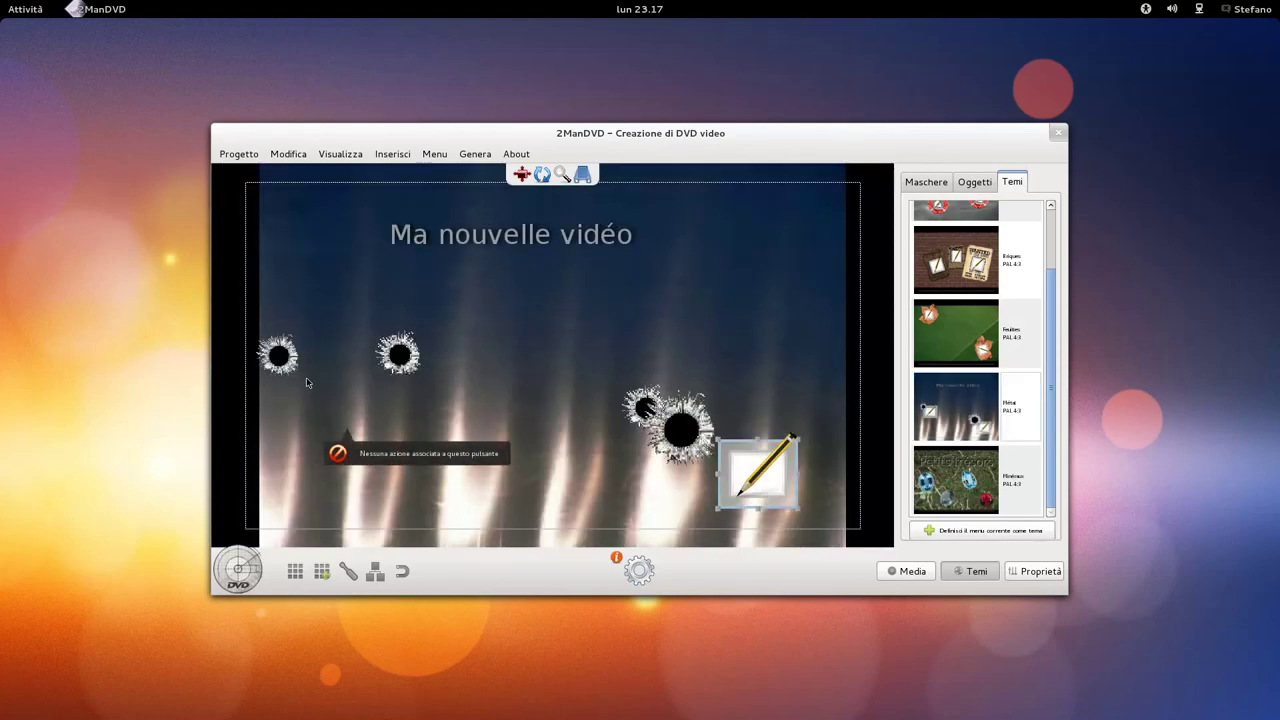
pyautogui.click(288, 359)
pyautogui.press('Delete')
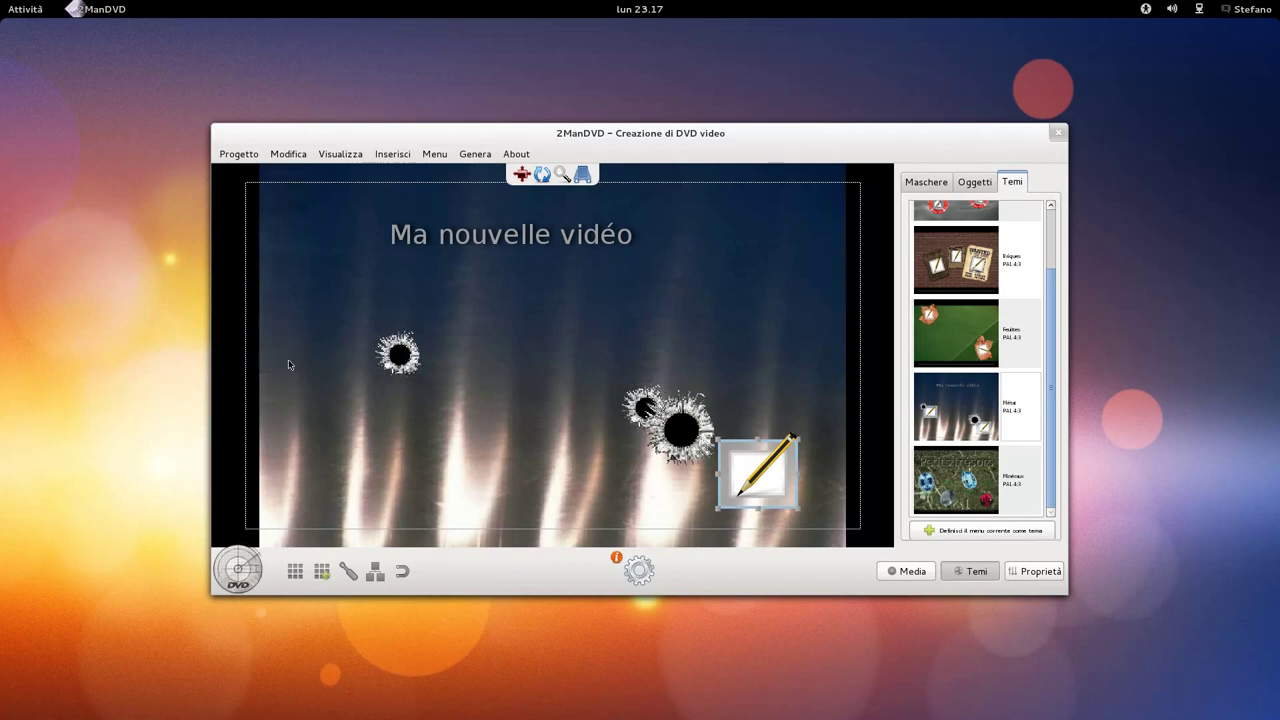
pyautogui.click(676, 438)
pyautogui.press('Delete')
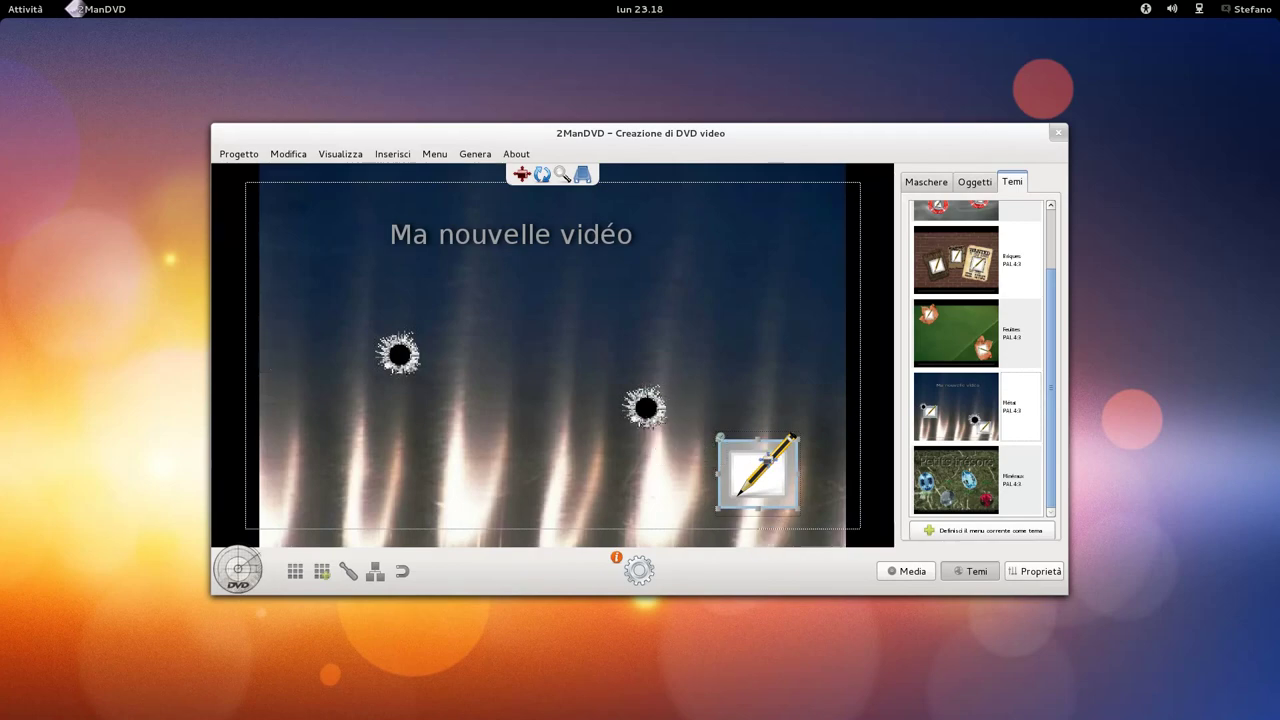
pyautogui.press('Delete')
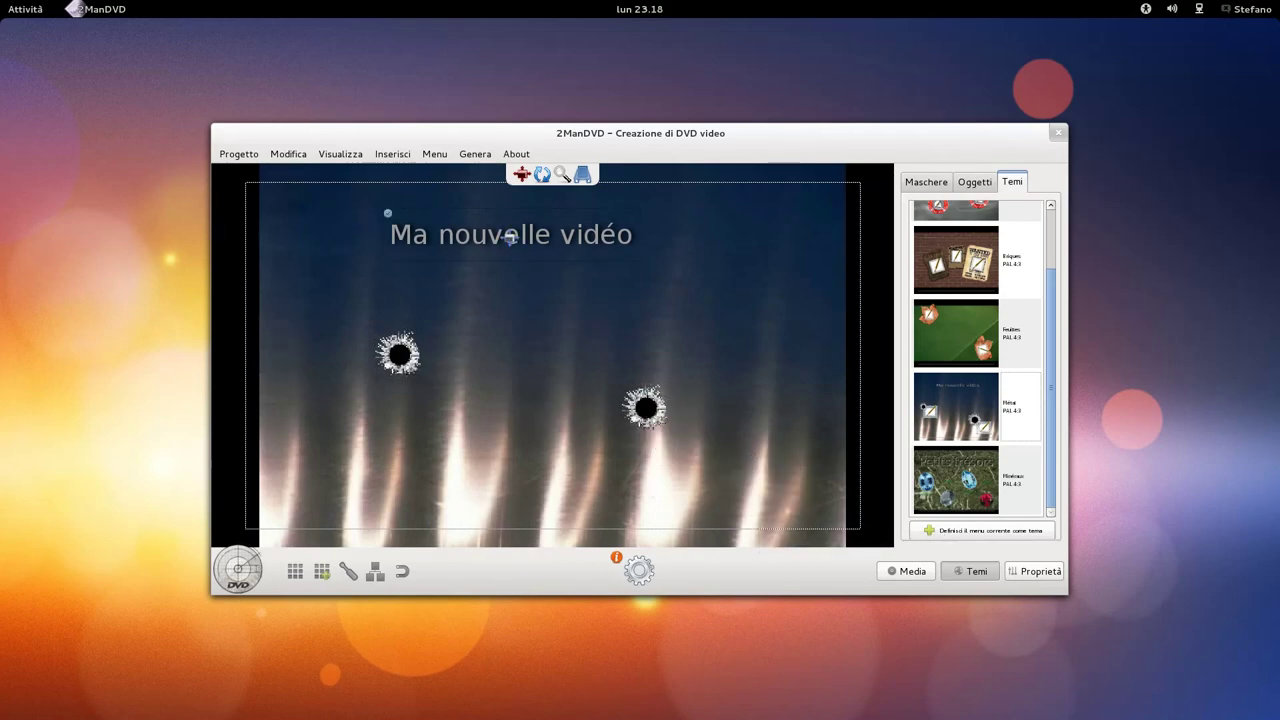
pyautogui.press('Delete')
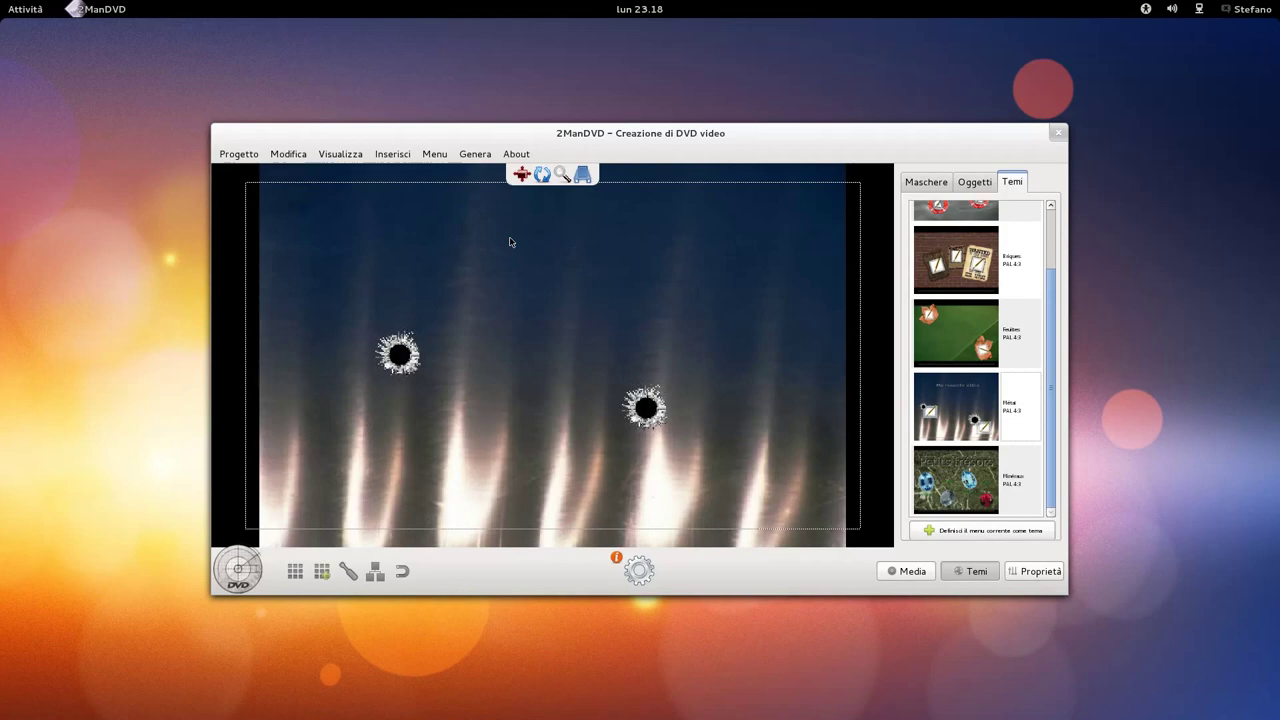
# Add a text box in the upper part of the menu and set its text to "Inizio film".
pyautogui.rightClick(393, 248)
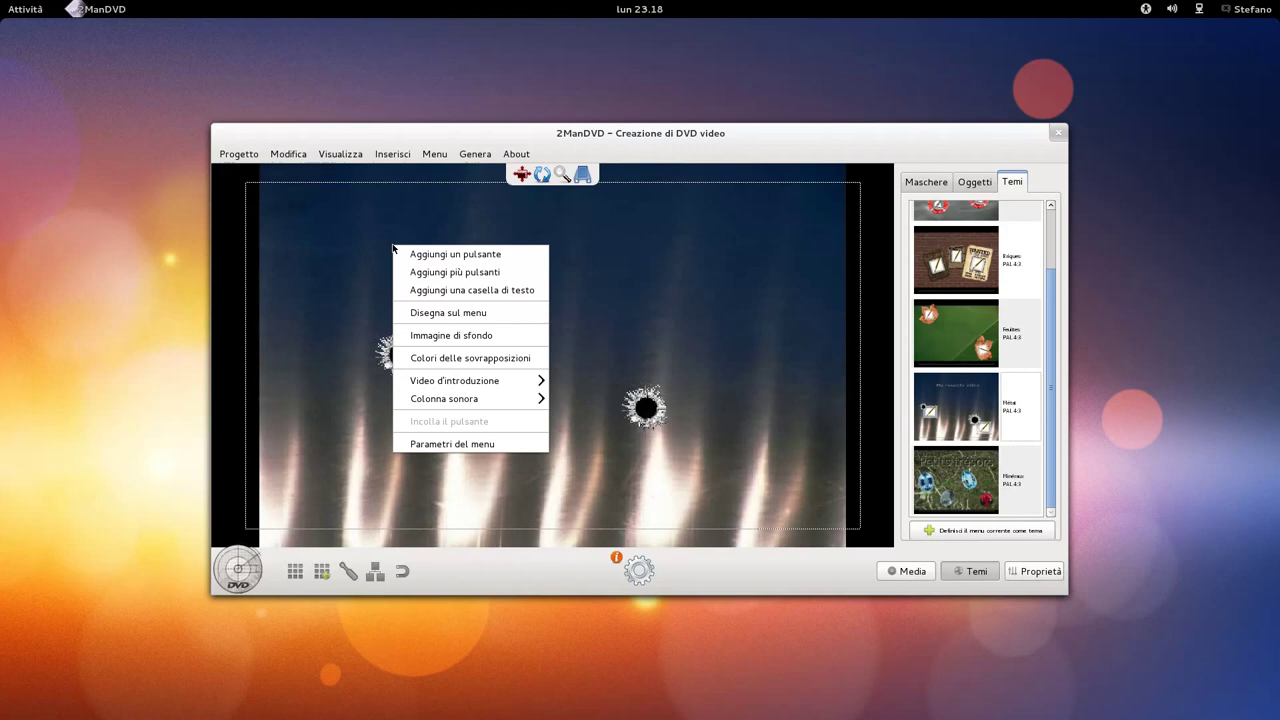
pyautogui.click(464, 290)
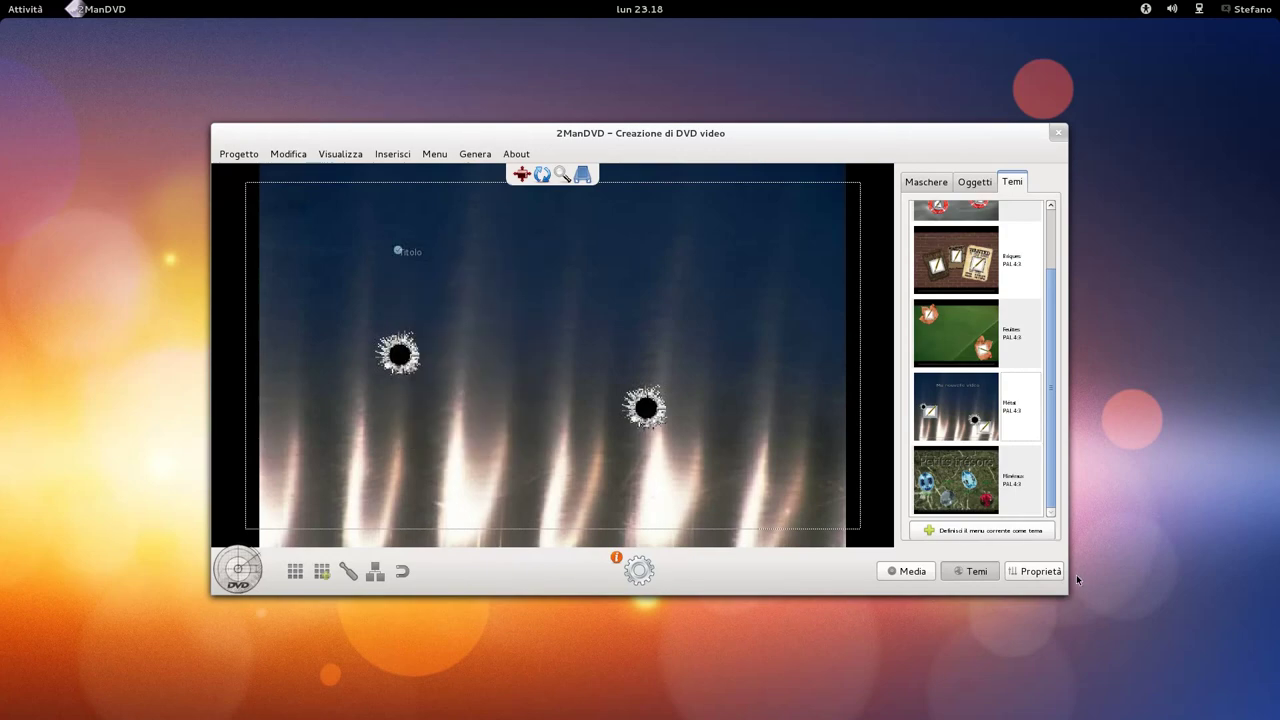
pyautogui.click(1042, 569)
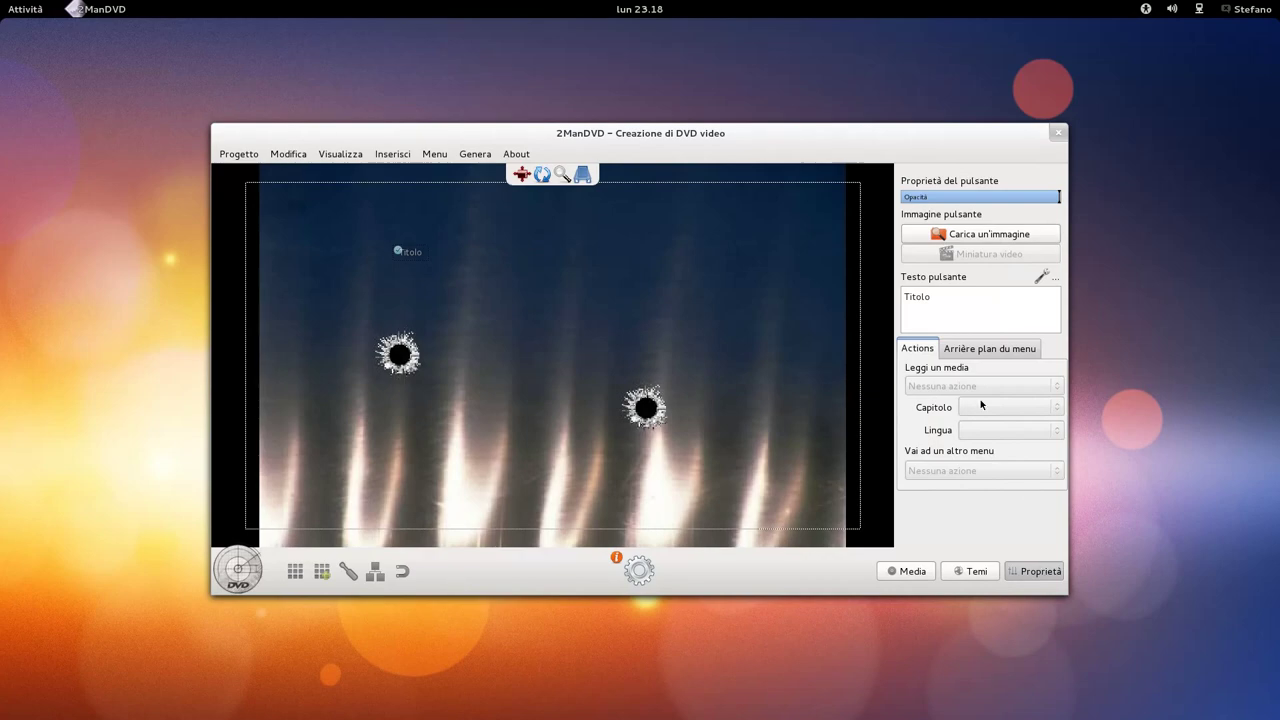
pyautogui.moveTo(952, 301); pyautogui.dragTo(903, 297)
pyautogui.write('Inizio film')
# Colour the "Inizio film" text red and enlarge its font size to 42.
pyautogui.click(1046, 276)
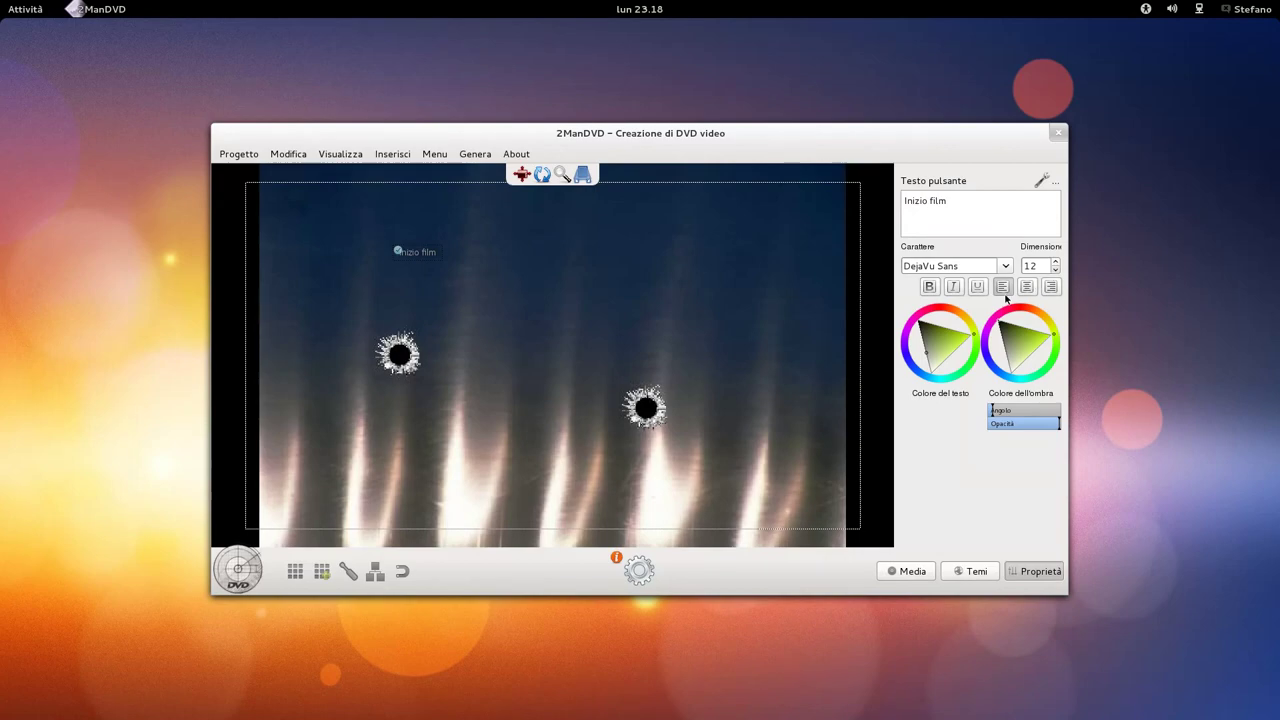
pyautogui.moveTo(958, 309)
pyautogui.mouseDown()
pyautogui.moveTo(934, 310)
pyautogui.moveTo(945, 308)
pyautogui.moveTo(943, 326)
pyautogui.mouseUp()
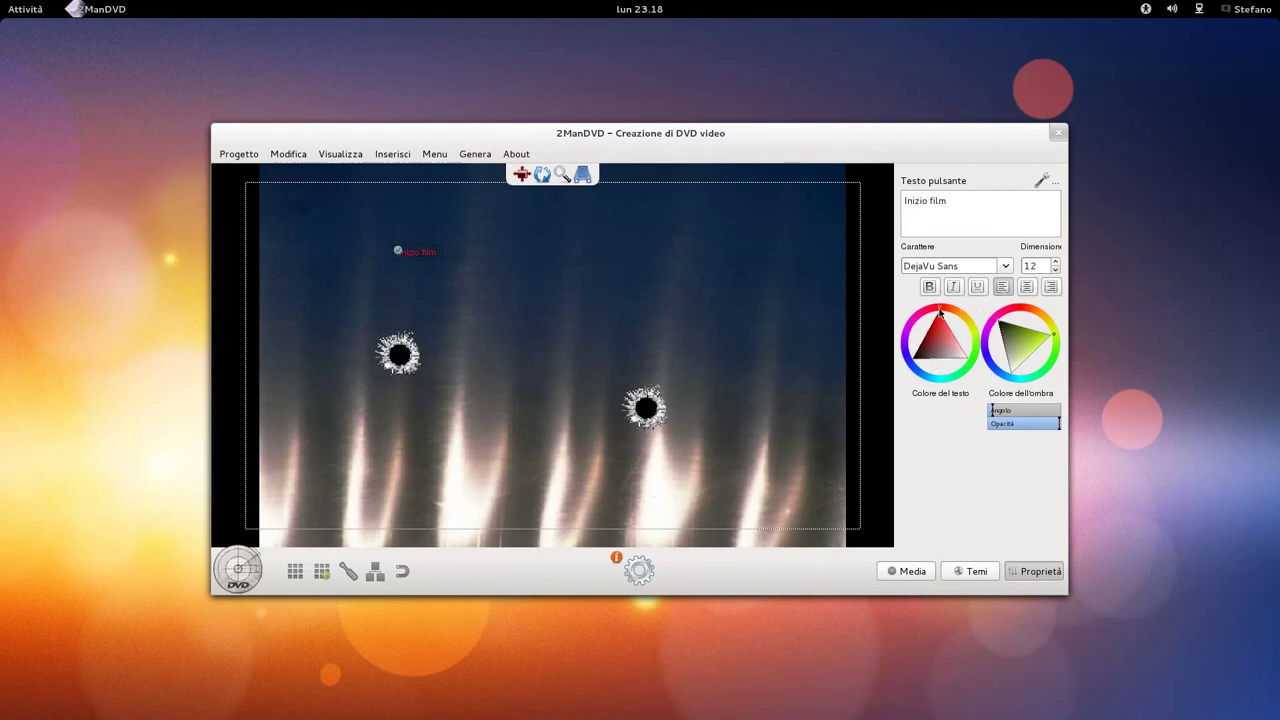
pyautogui.scroll(15, 1036, 266)
pyautogui.scroll(6, 1036, 266)
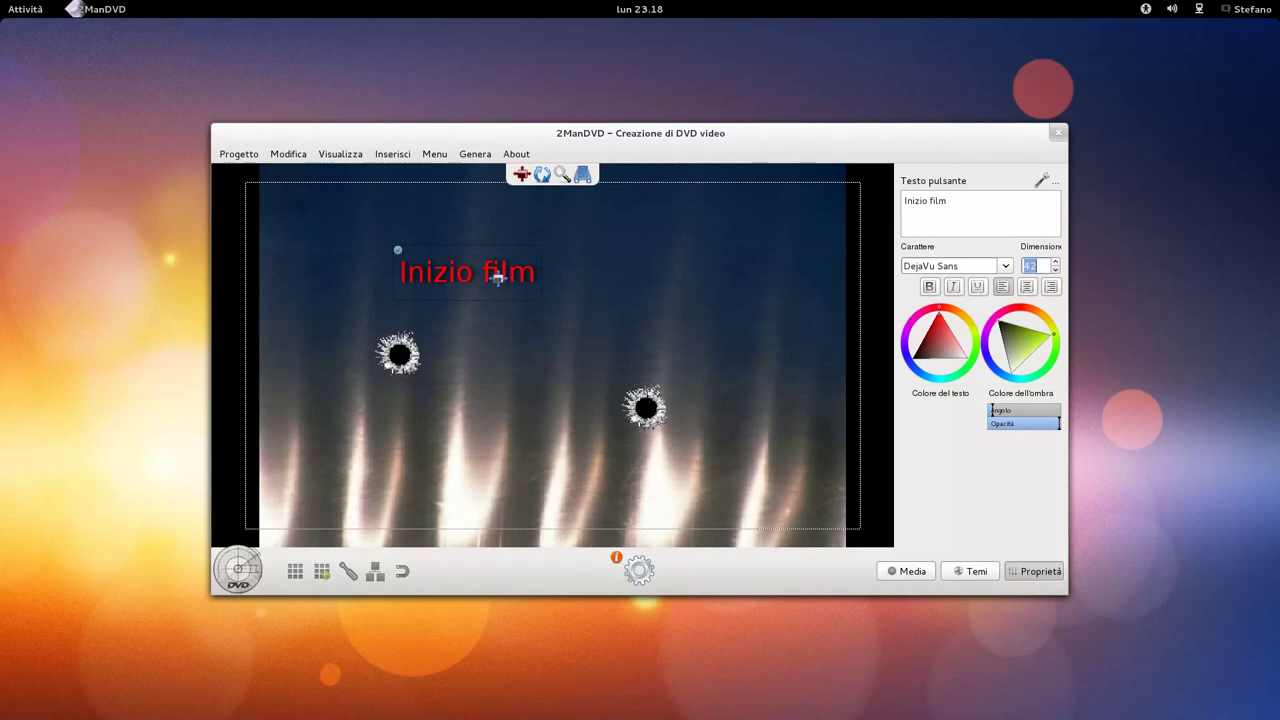
# Try the rotate, scale and perspective tools on the "Inizio film" text.
pyautogui.click(542, 174)
pyautogui.moveTo(526, 271); pyautogui.dragTo(479, 265)
pyautogui.click(562, 174)
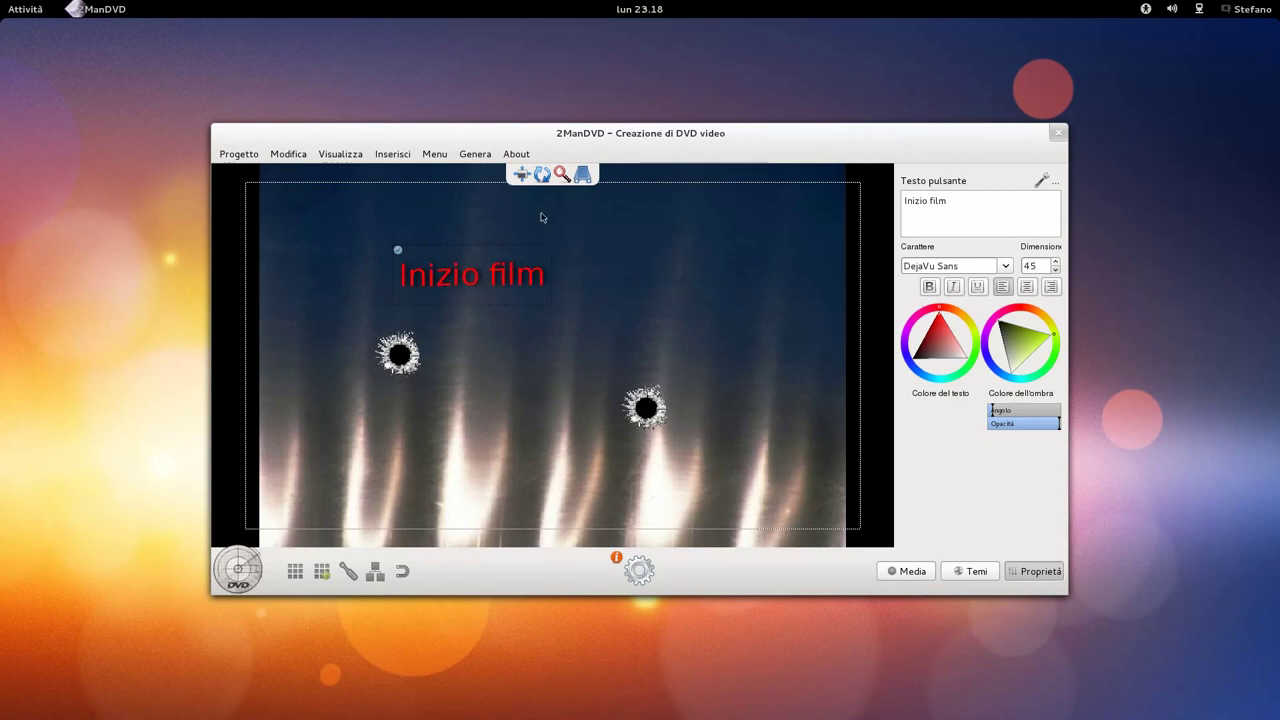
pyautogui.click(582, 174)
pyautogui.moveTo(529, 259)
pyautogui.mouseDown()
pyautogui.moveTo(523, 234)
pyautogui.moveTo(521, 310)
pyautogui.moveTo(517, 249)
pyautogui.moveTo(526, 296)
pyautogui.moveTo(532, 284)
pyautogui.mouseUp()
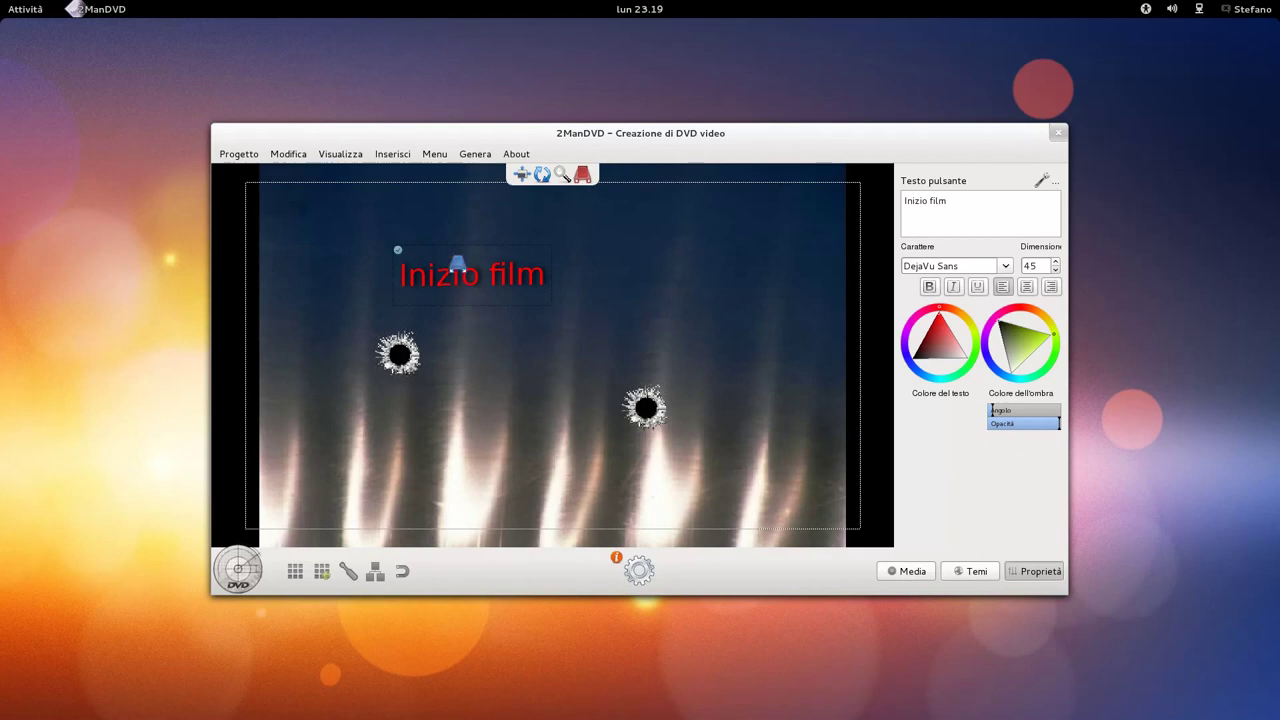
# Move "Inizio film" to the menu's upper-left area and paste a copy of it near the menu's lower-left corner.
pyautogui.click(520, 178)
pyautogui.moveTo(464, 276); pyautogui.dragTo(362, 256)
pyautogui.rightClick(363, 258)
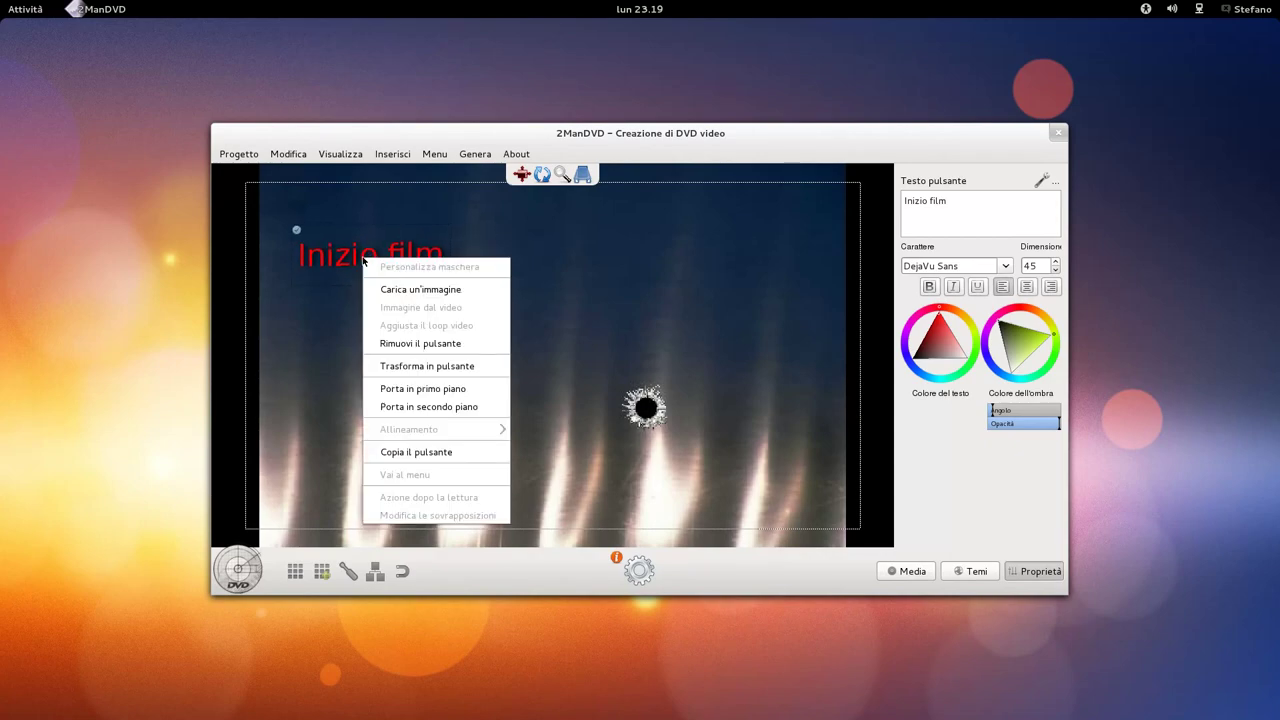
pyautogui.click(426, 451)
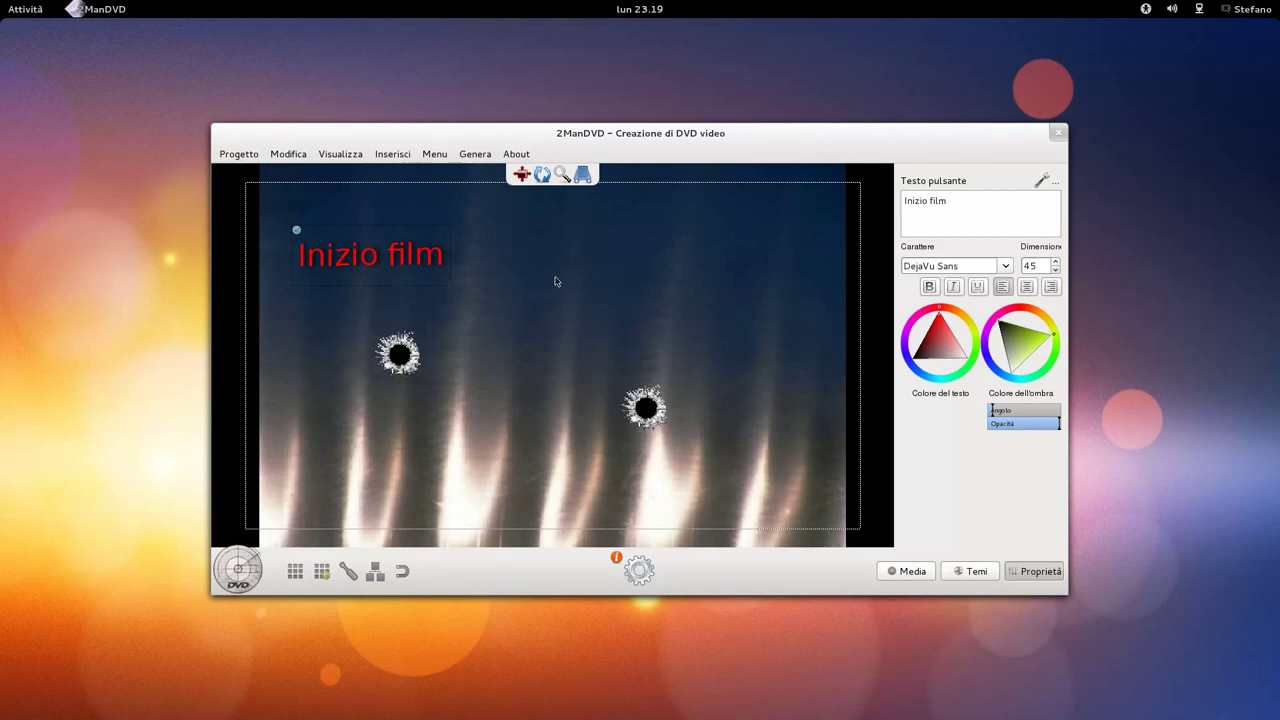
pyautogui.rightClick(321, 463)
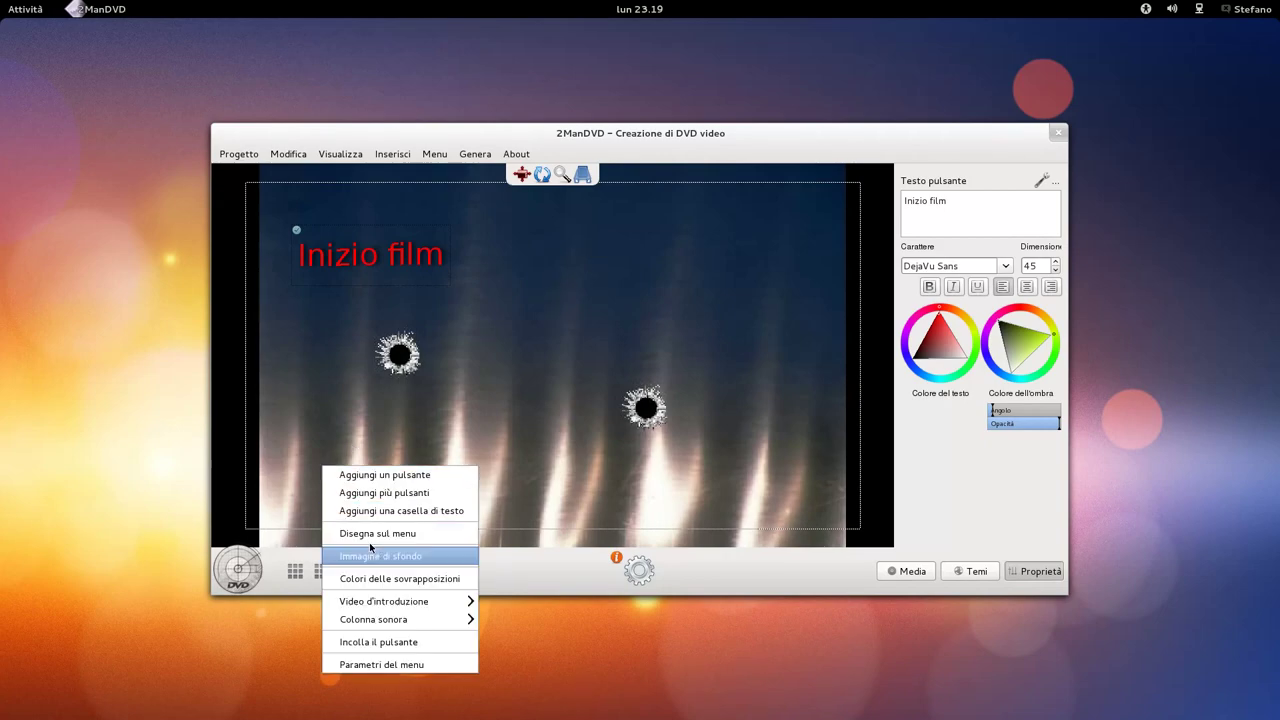
pyautogui.click(418, 640)
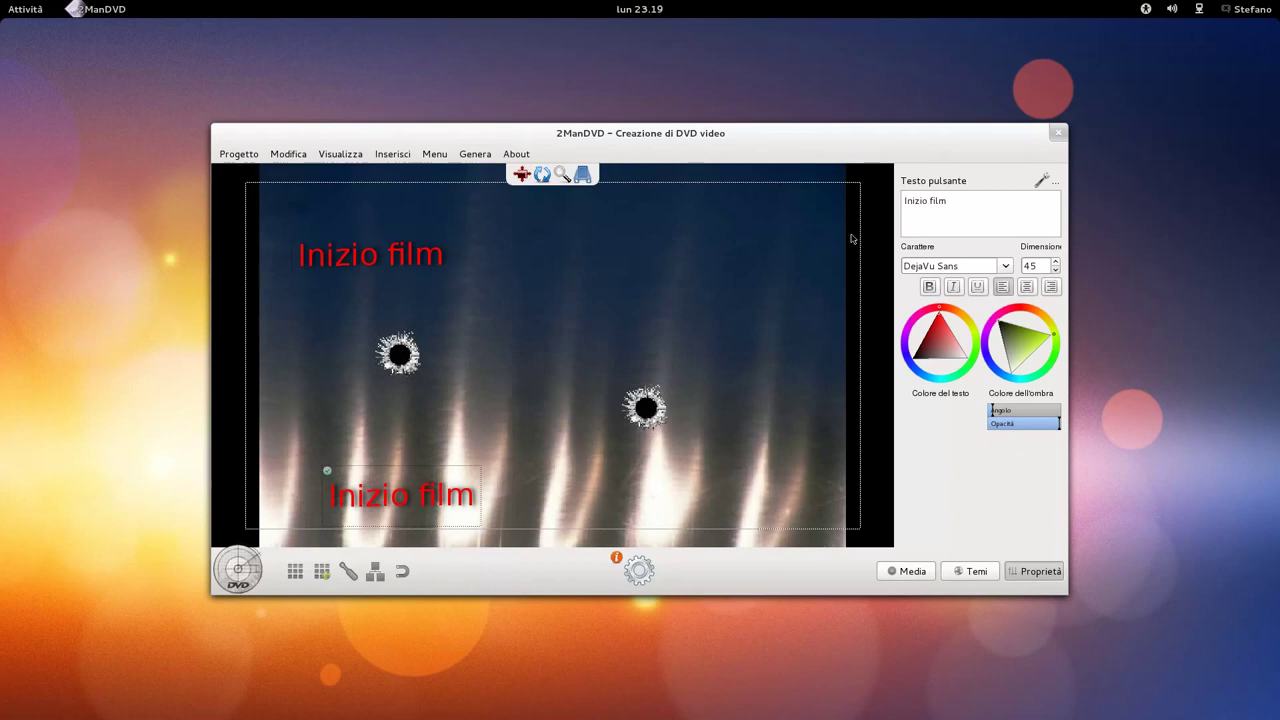
# Change the text of the lower "Inizio film" copy to "Sottotitoli".
pyautogui.moveTo(960, 200); pyautogui.dragTo(884, 196)
pyautogui.write('Sotto')
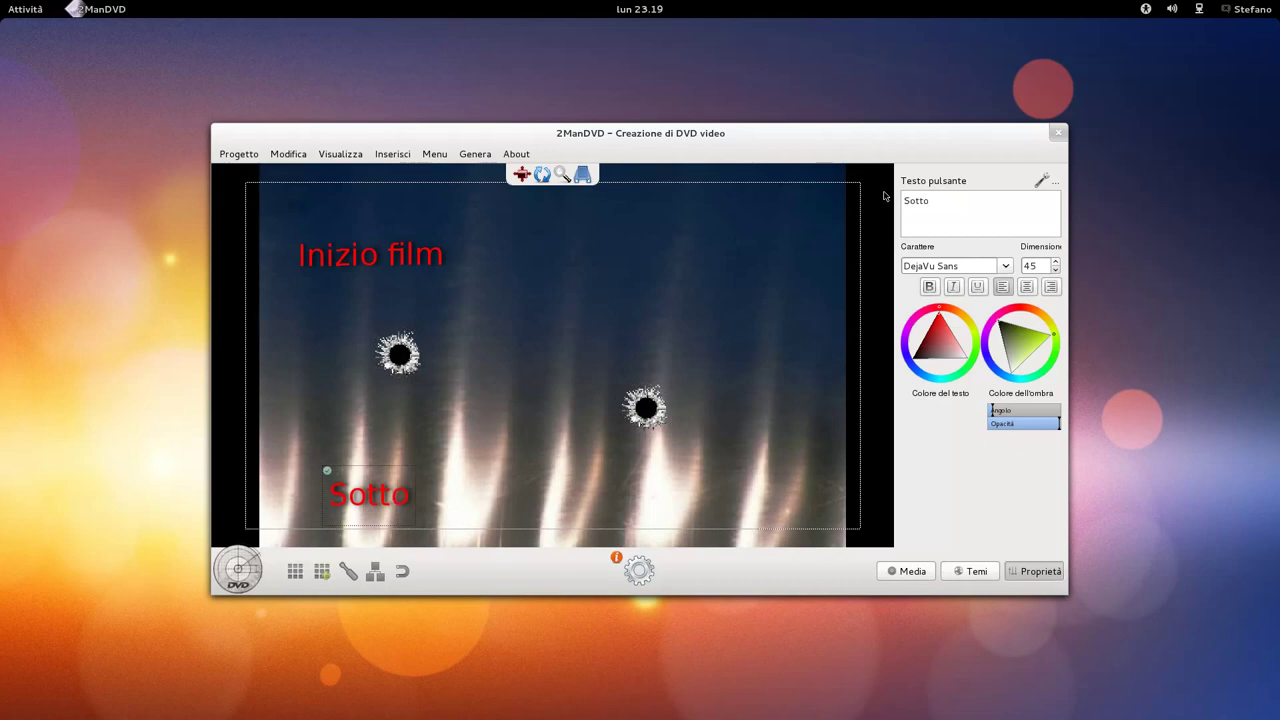
pyautogui.write('titoli')
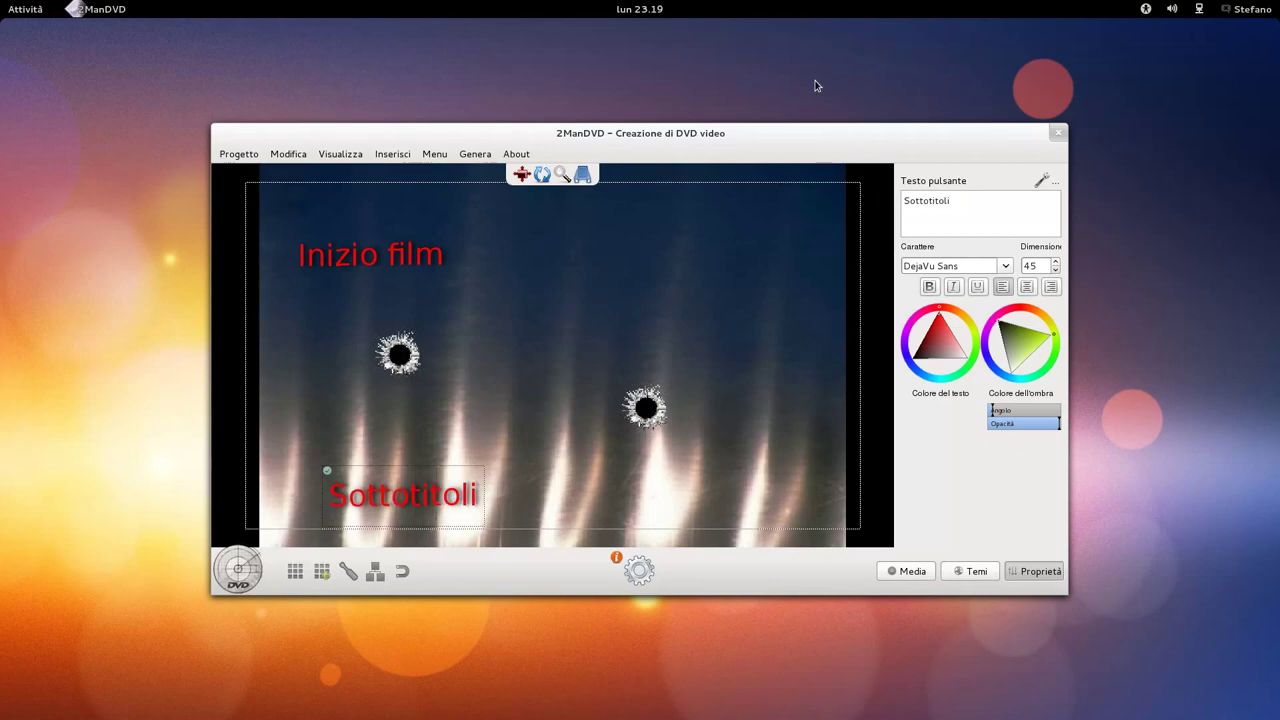
# Show the rulers and the snap grid, and left-align "Inizio film" and "Sottotitoli" beside the vertical ruler.
pyautogui.click(356, 157)
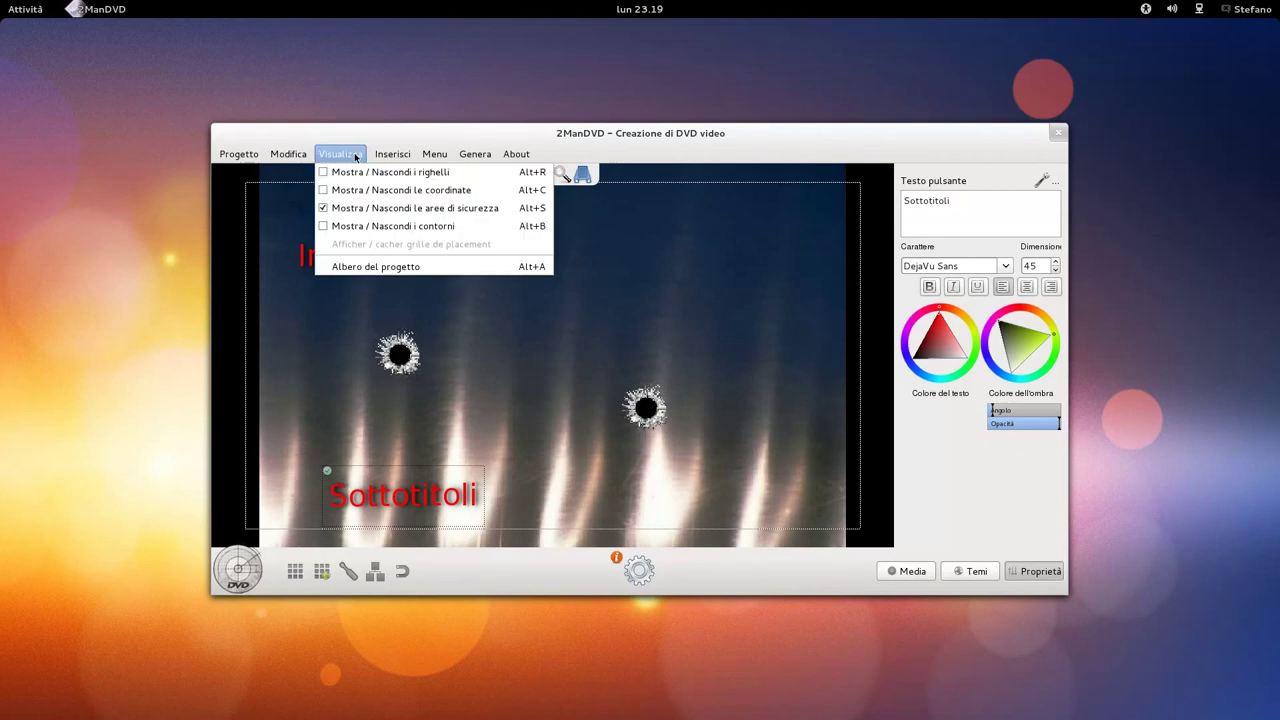
pyautogui.click(361, 176)
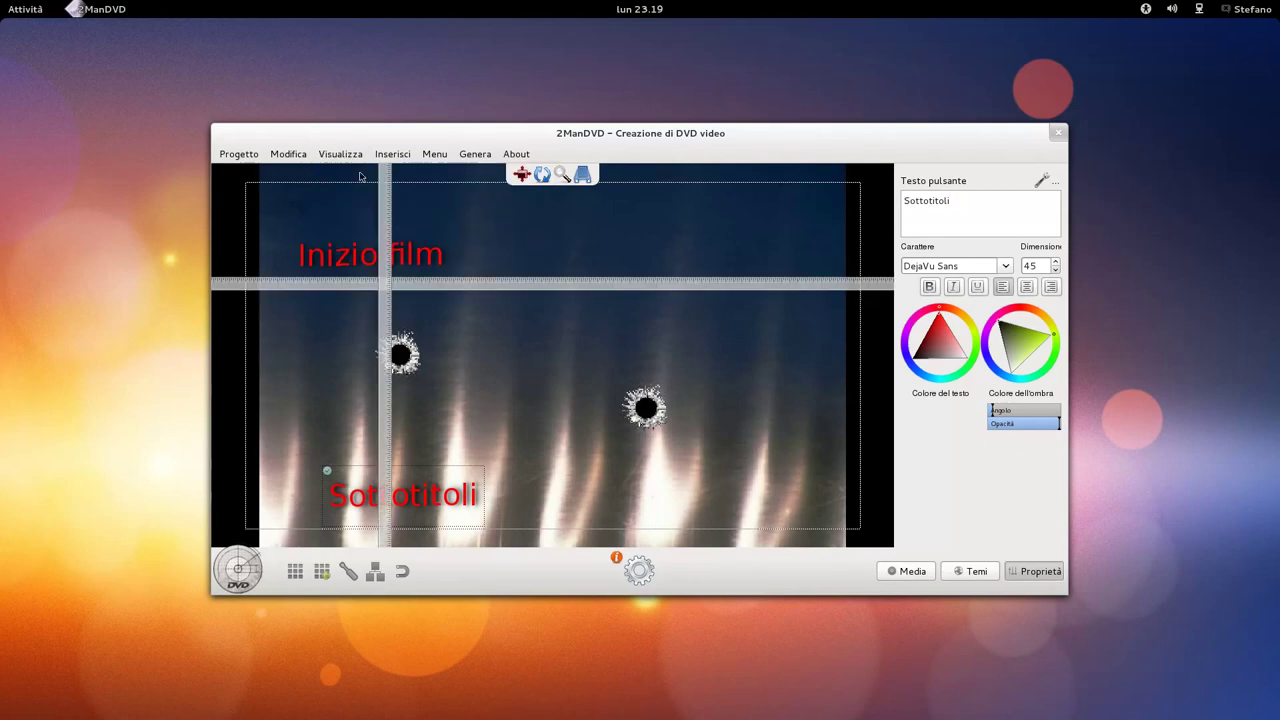
pyautogui.moveTo(352, 240); pyautogui.dragTo(318, 240)
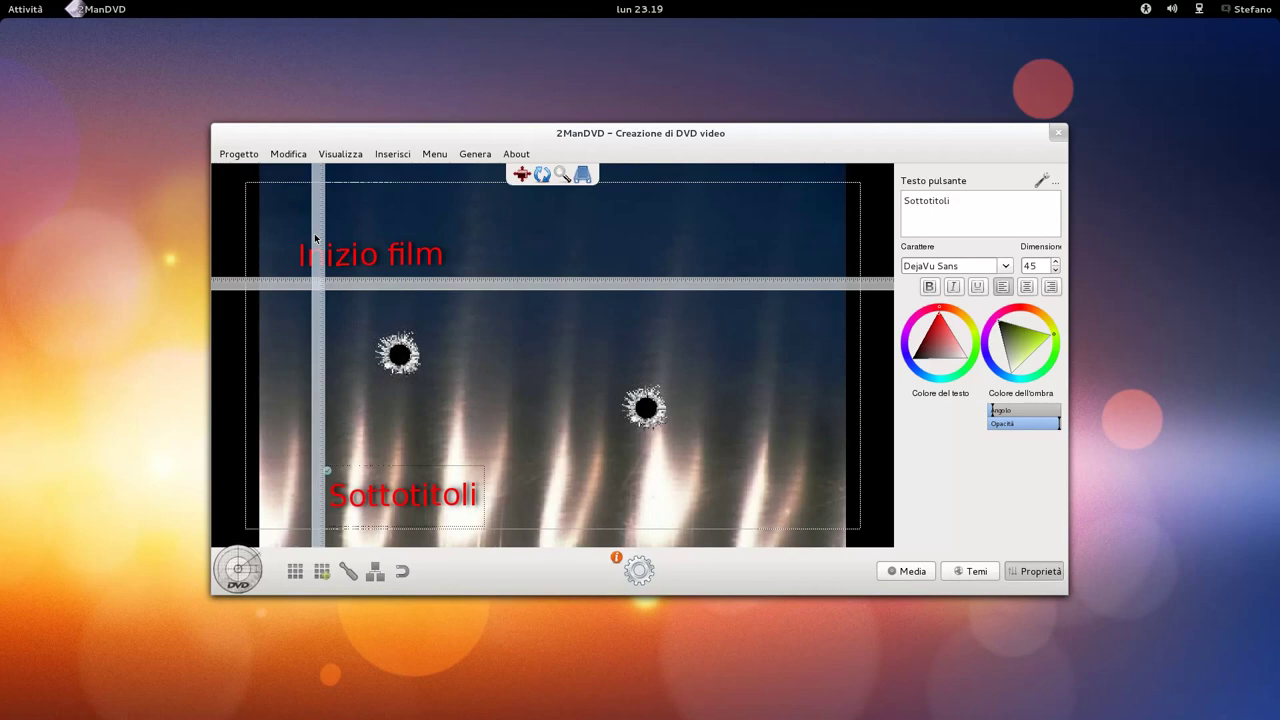
pyautogui.click(403, 572)
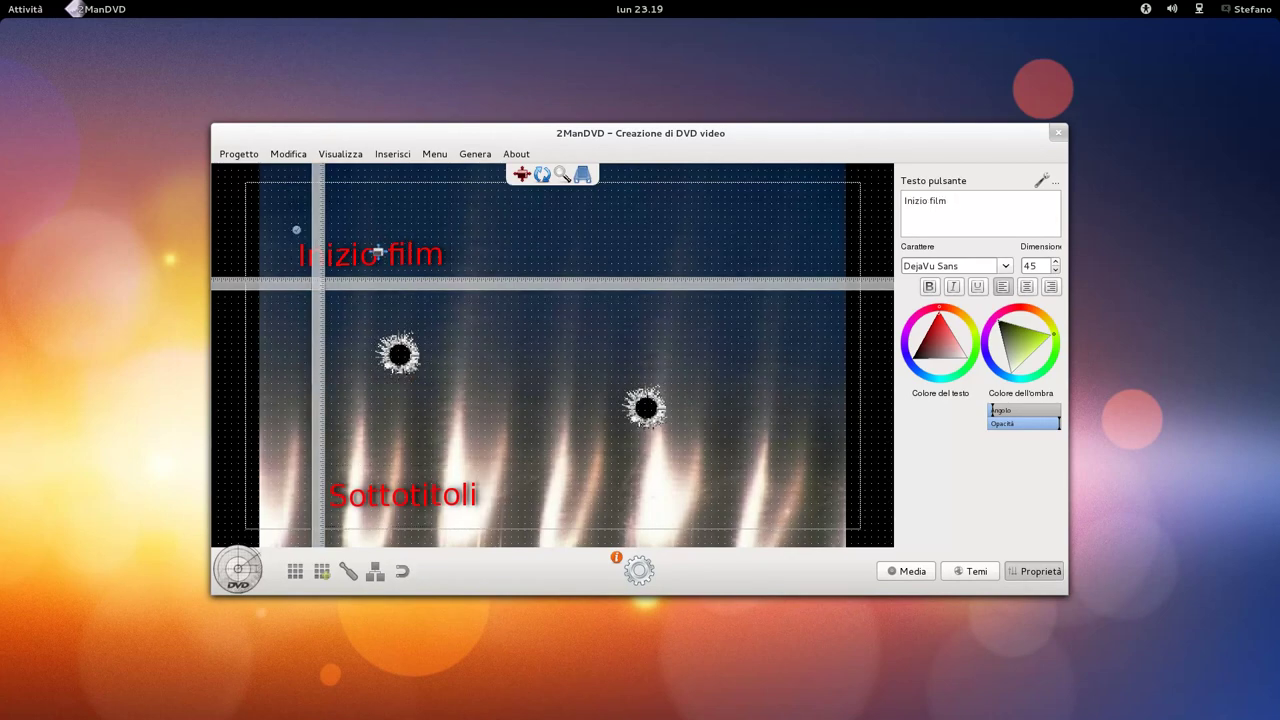
pyautogui.moveTo(371, 246); pyautogui.dragTo(405, 254)
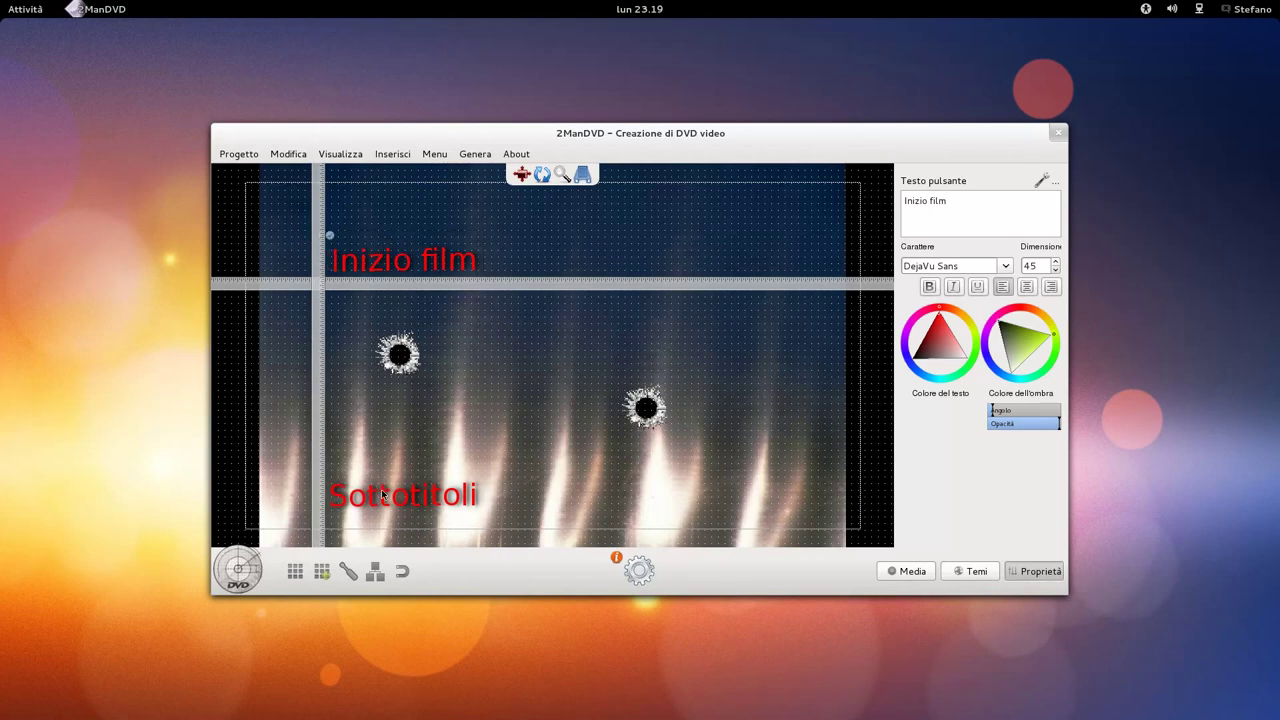
pyautogui.moveTo(380, 491); pyautogui.dragTo(378, 488)
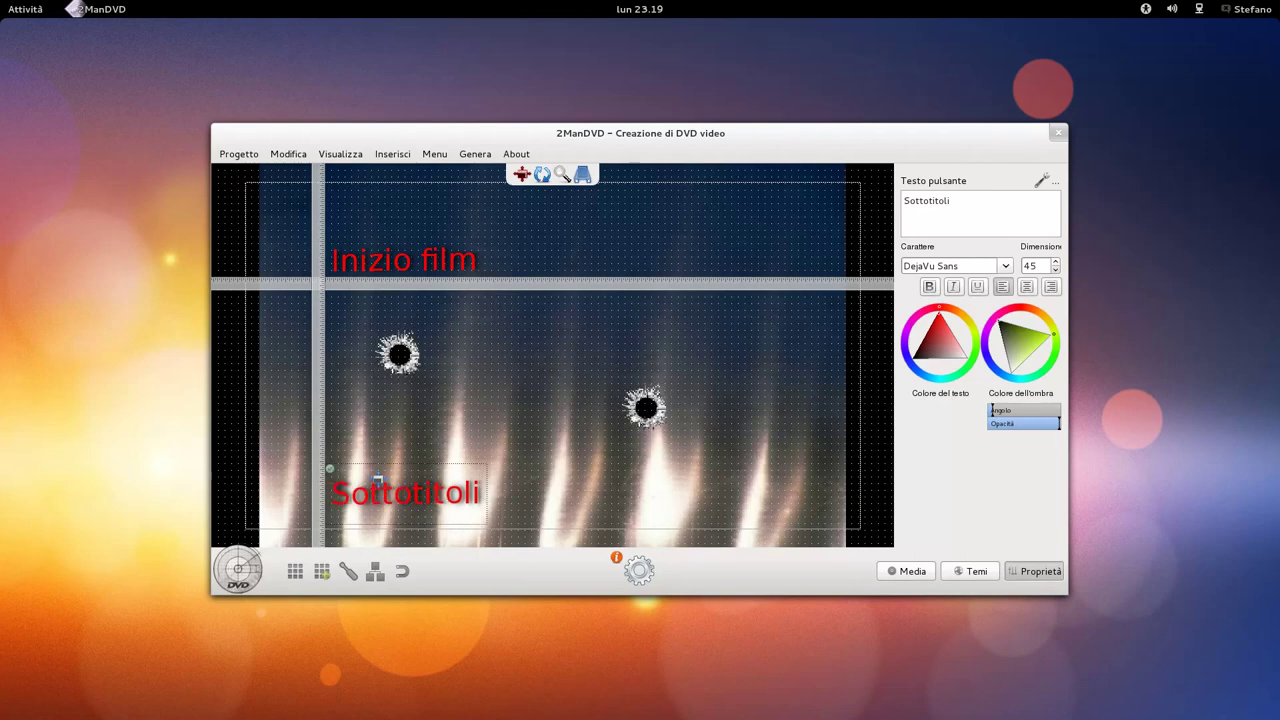
# Hide the rulers and turn off the snap grid.
pyautogui.click(354, 155)
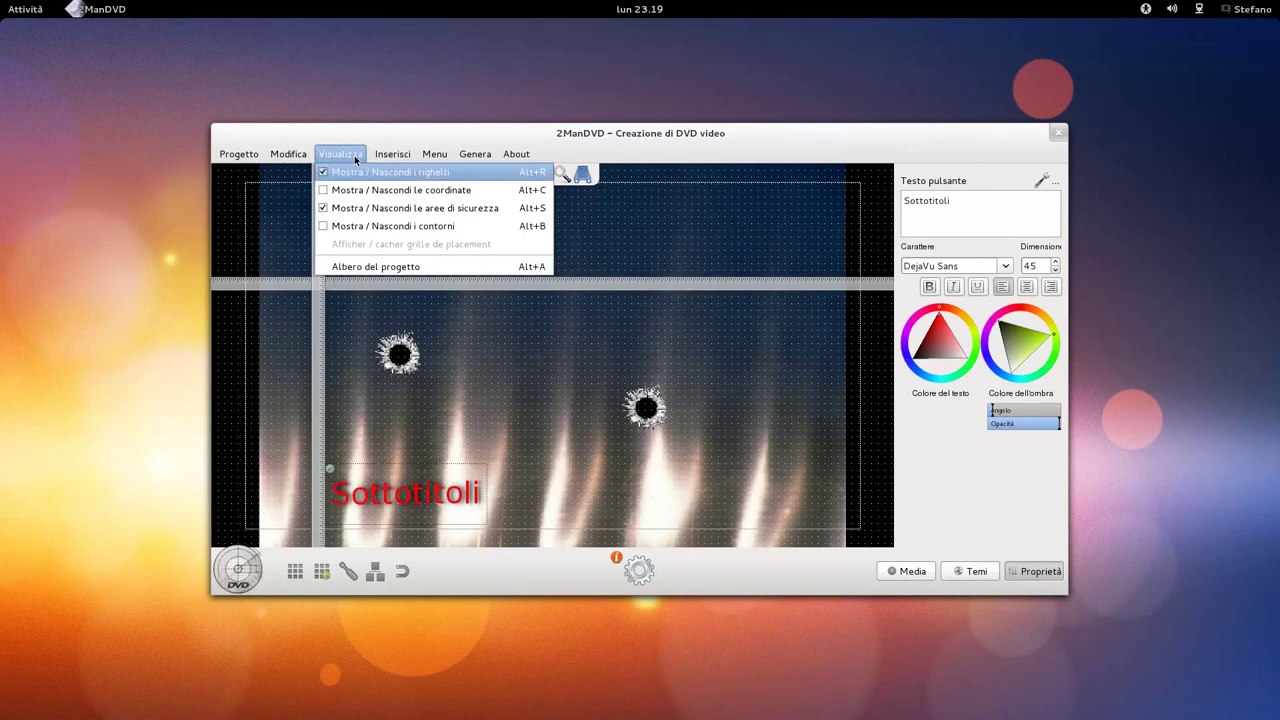
pyautogui.click(360, 172)
pyautogui.click(405, 573)
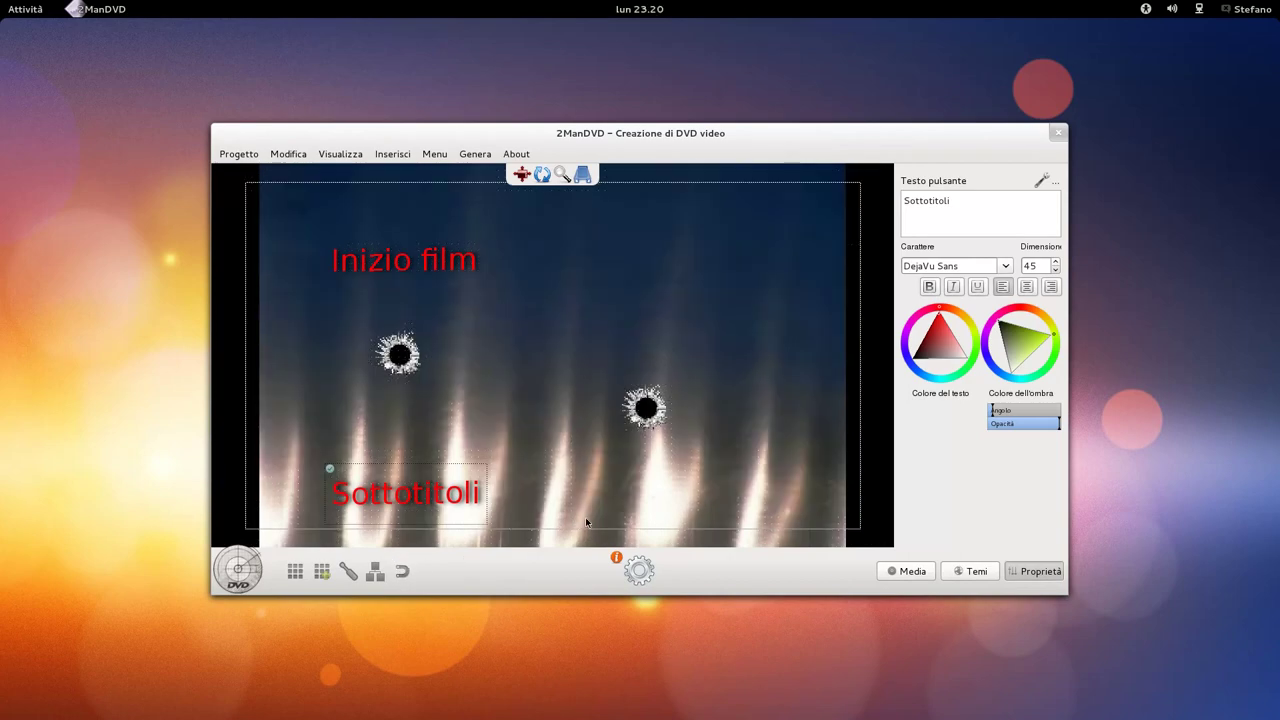
# Add a second menu to the DVD project and open "Menu 1" for editing from the menu list.
pyautogui.click(320, 573)
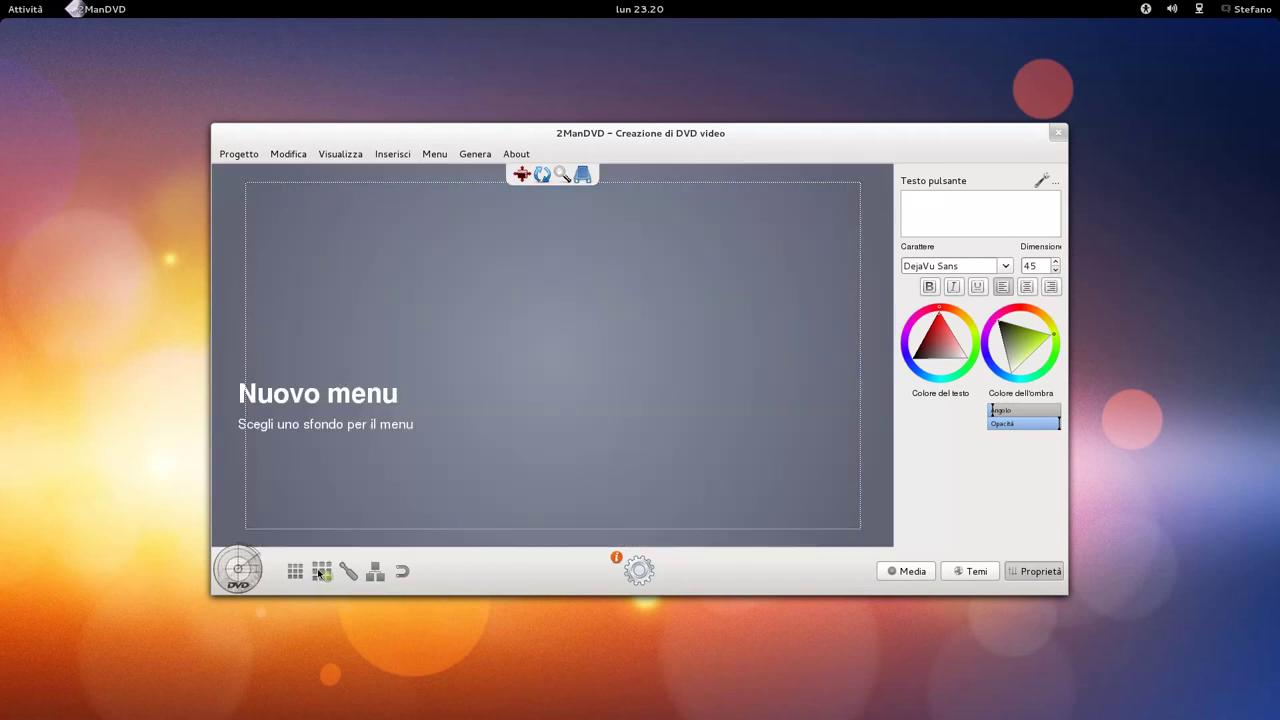
pyautogui.click(295, 572)
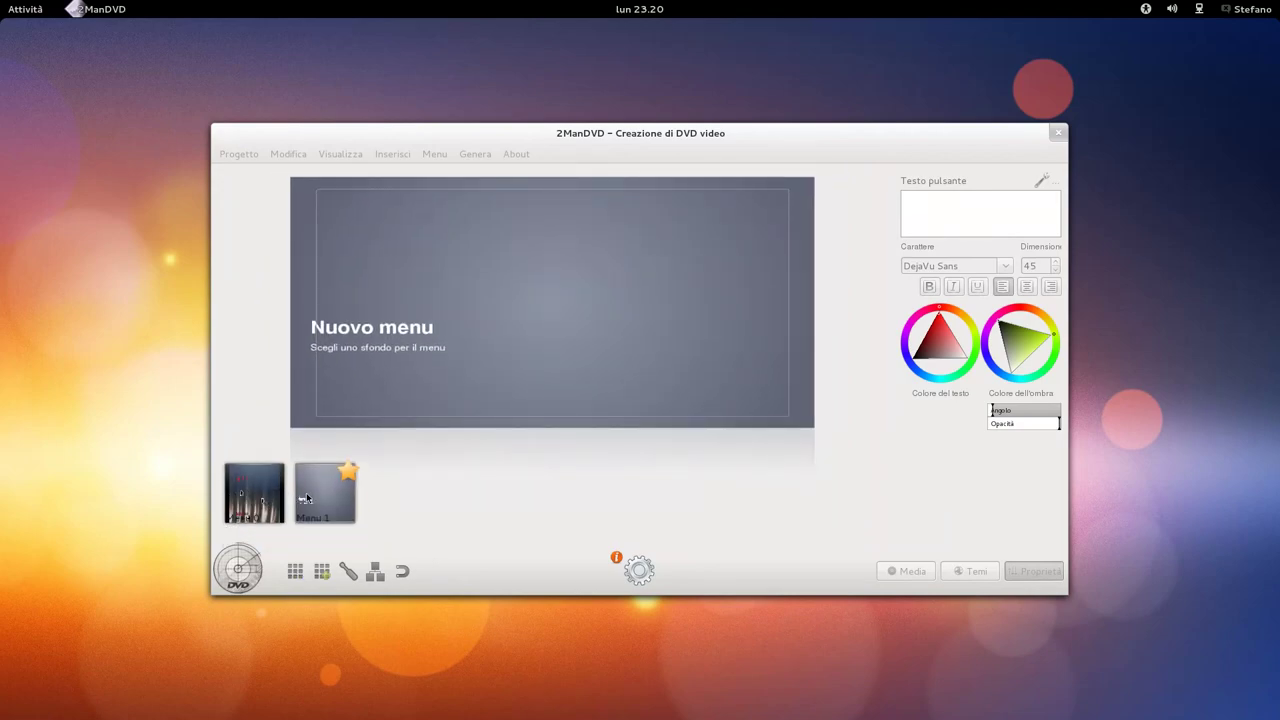
pyautogui.doubleClick(313, 488)
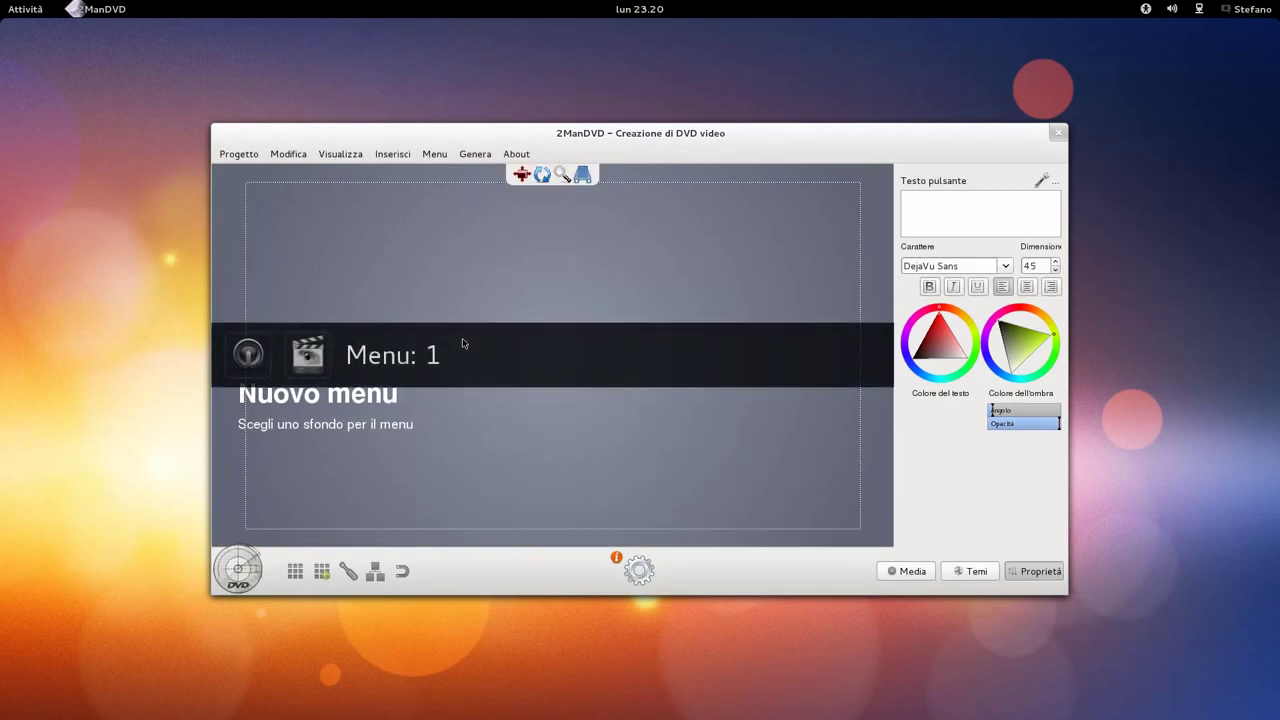
# Set "DVD Authoring.jpeg" from the Video folder as Menu 1's background, using the second resizing option offered for the aspect ratio.
pyautogui.rightClick(485, 278)
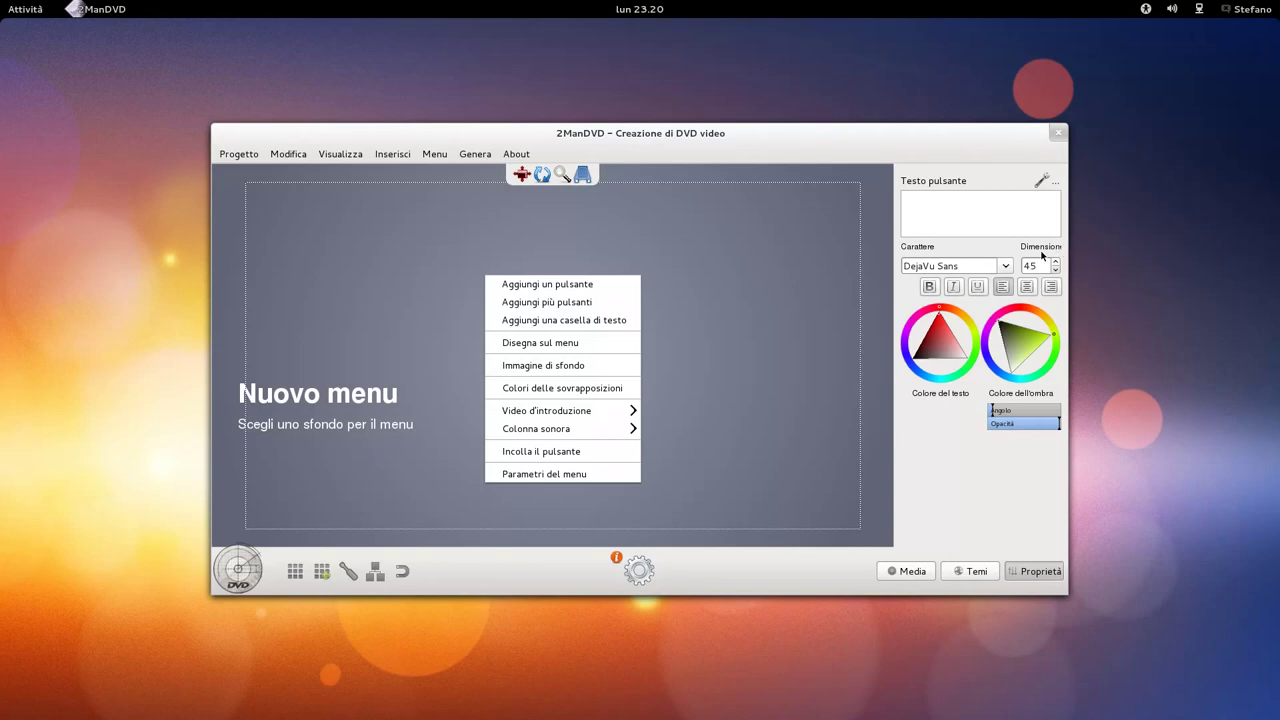
pyautogui.click(598, 367)
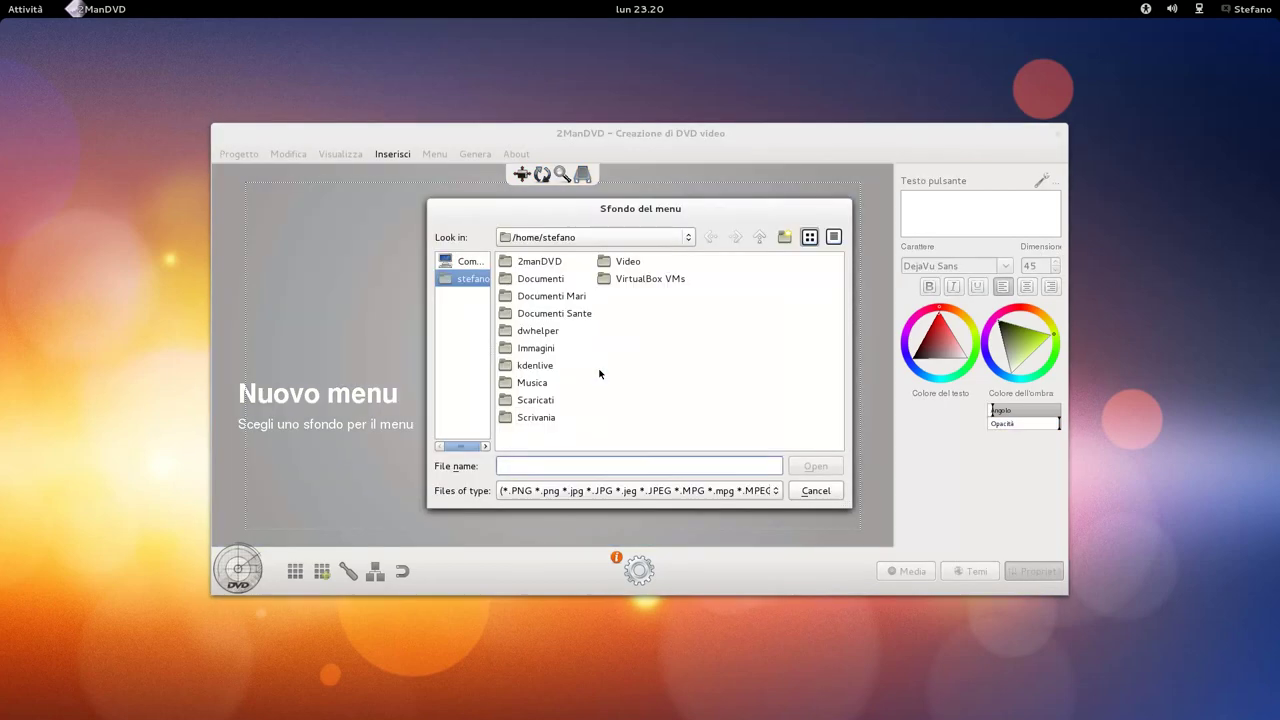
pyautogui.click(639, 266)
pyautogui.doubleClick(639, 264)
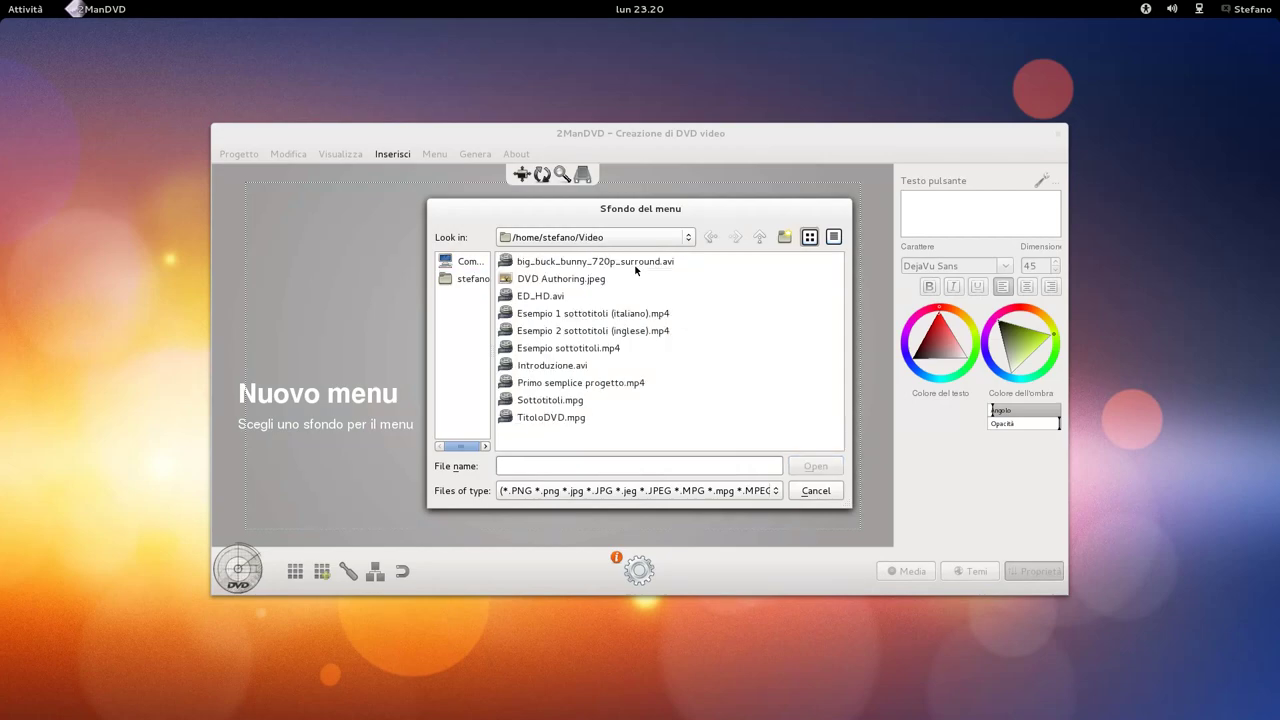
pyautogui.doubleClick(594, 280)
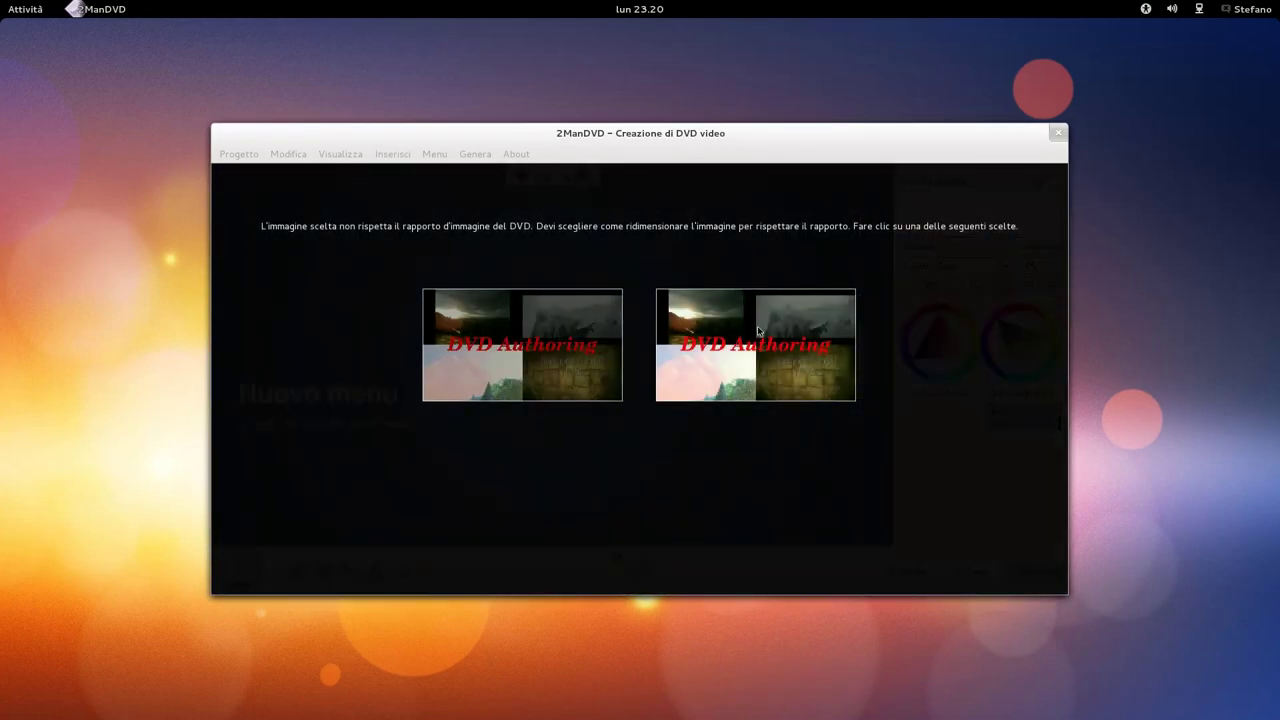
pyautogui.click(758, 331)
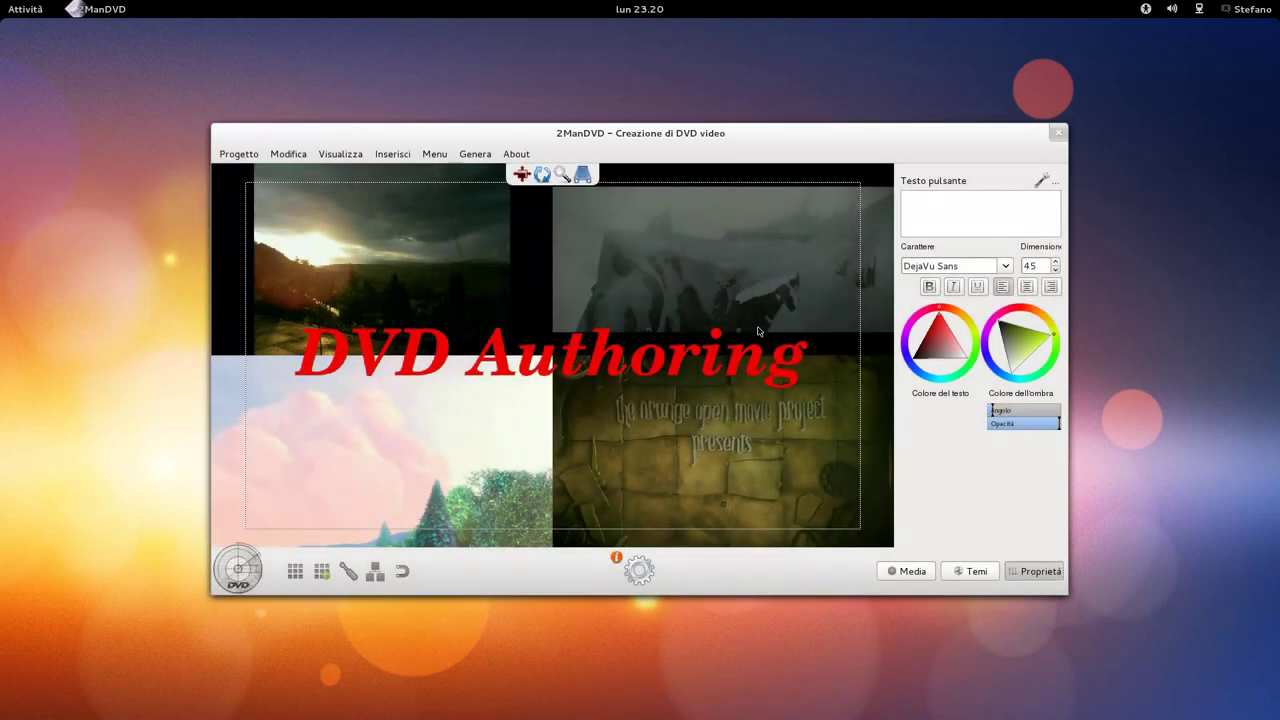
# Open the main menu from the menu list to review it, and return to Menu 1.
pyautogui.click(297, 572)
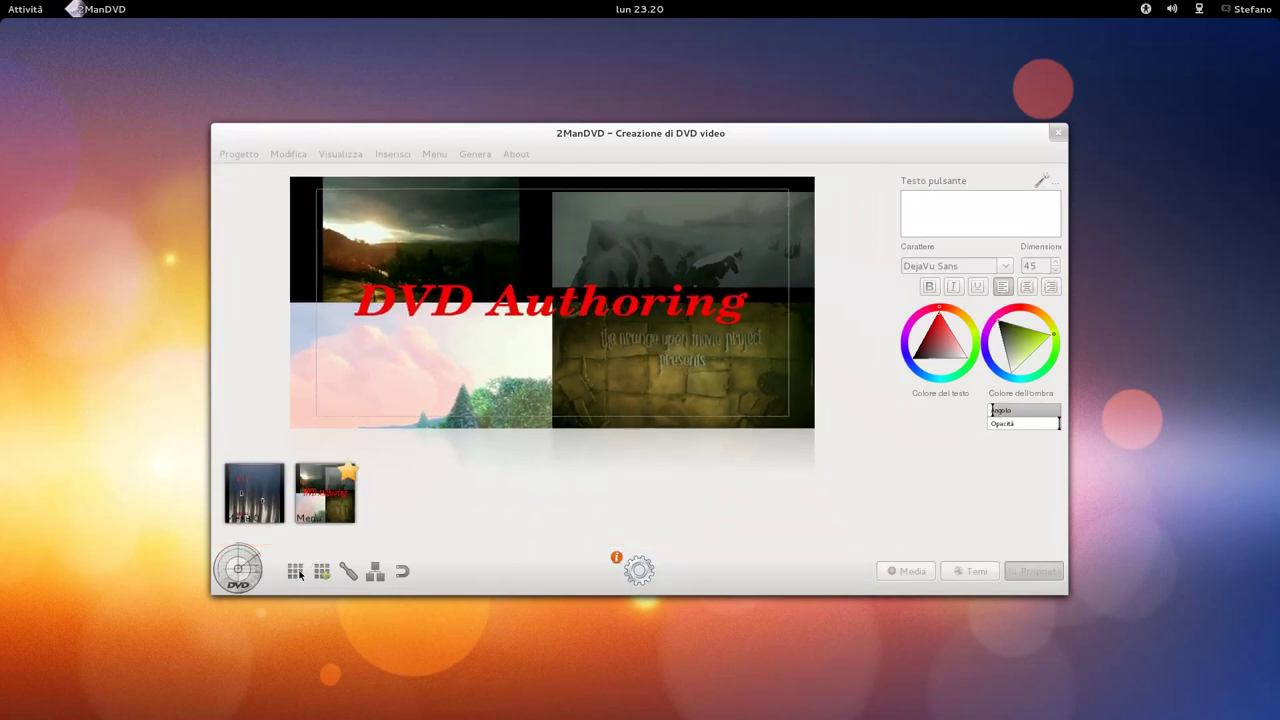
pyautogui.click(254, 485)
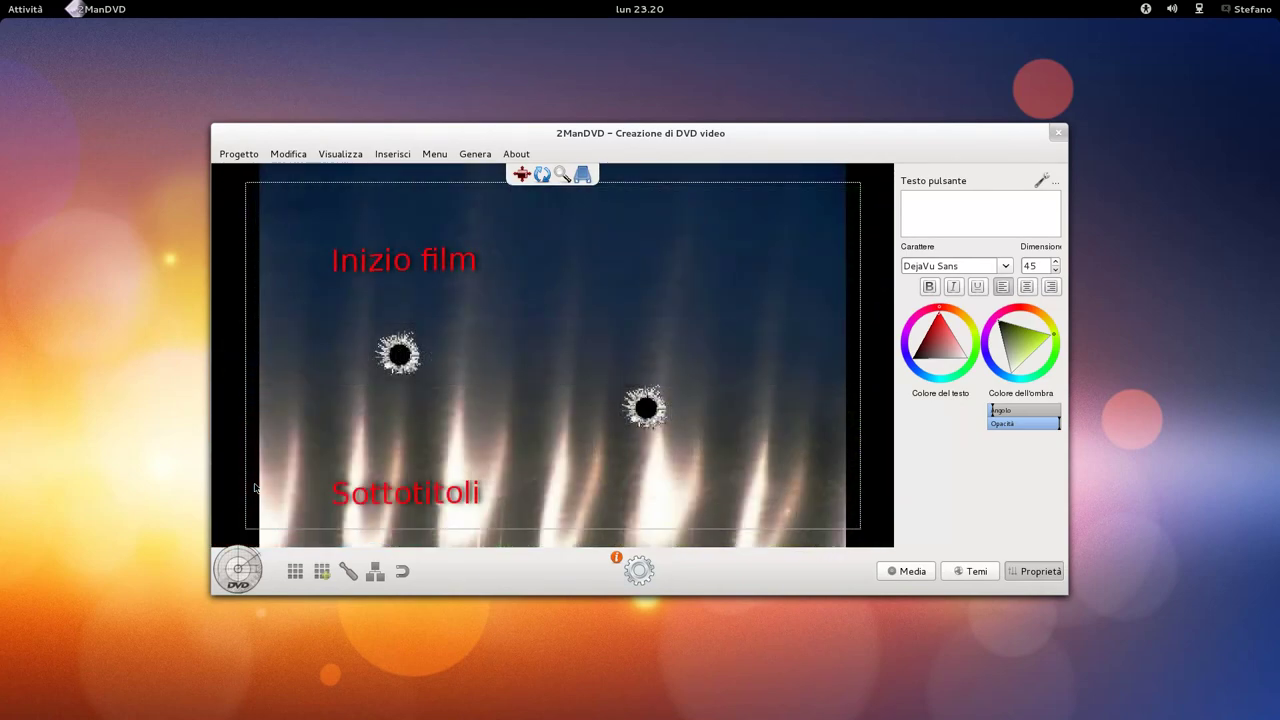
pyautogui.click(293, 568)
pyautogui.click(322, 494)
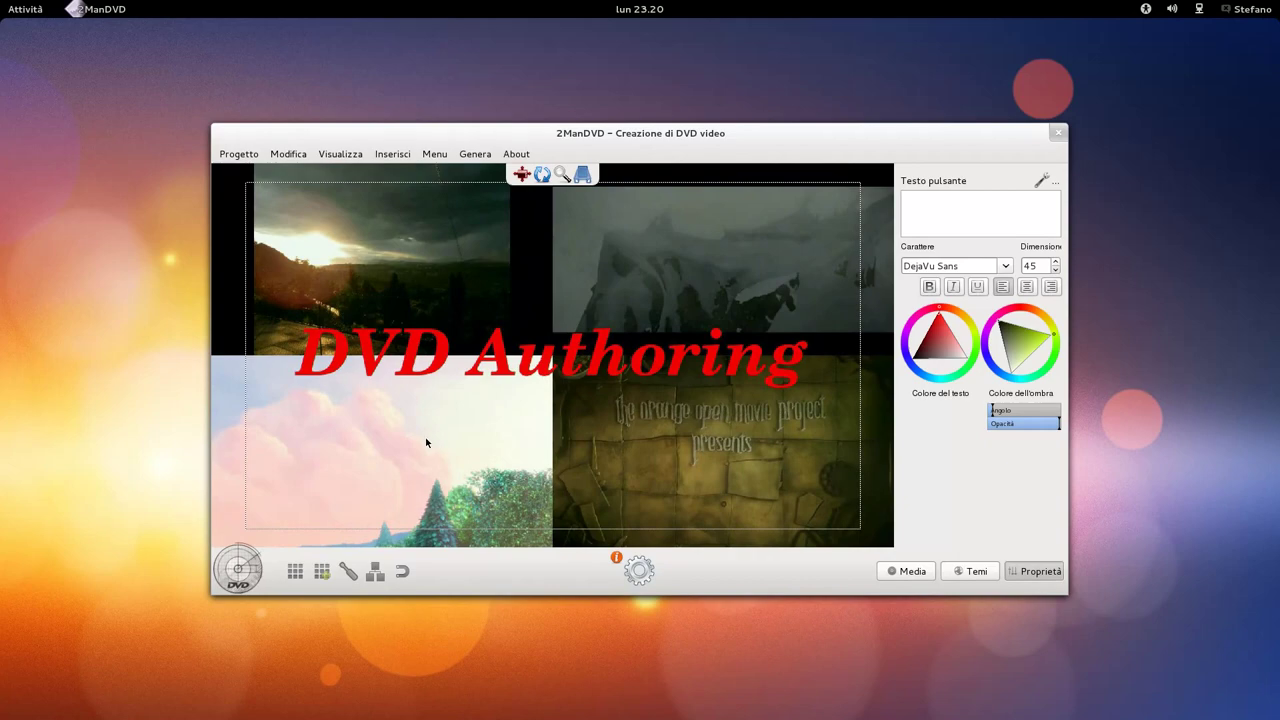
# Add a button with the text "Sottotitoli italiano" over the lower-left picture of Menu 1.
pyautogui.rightClick(362, 420)
pyautogui.click(400, 425)
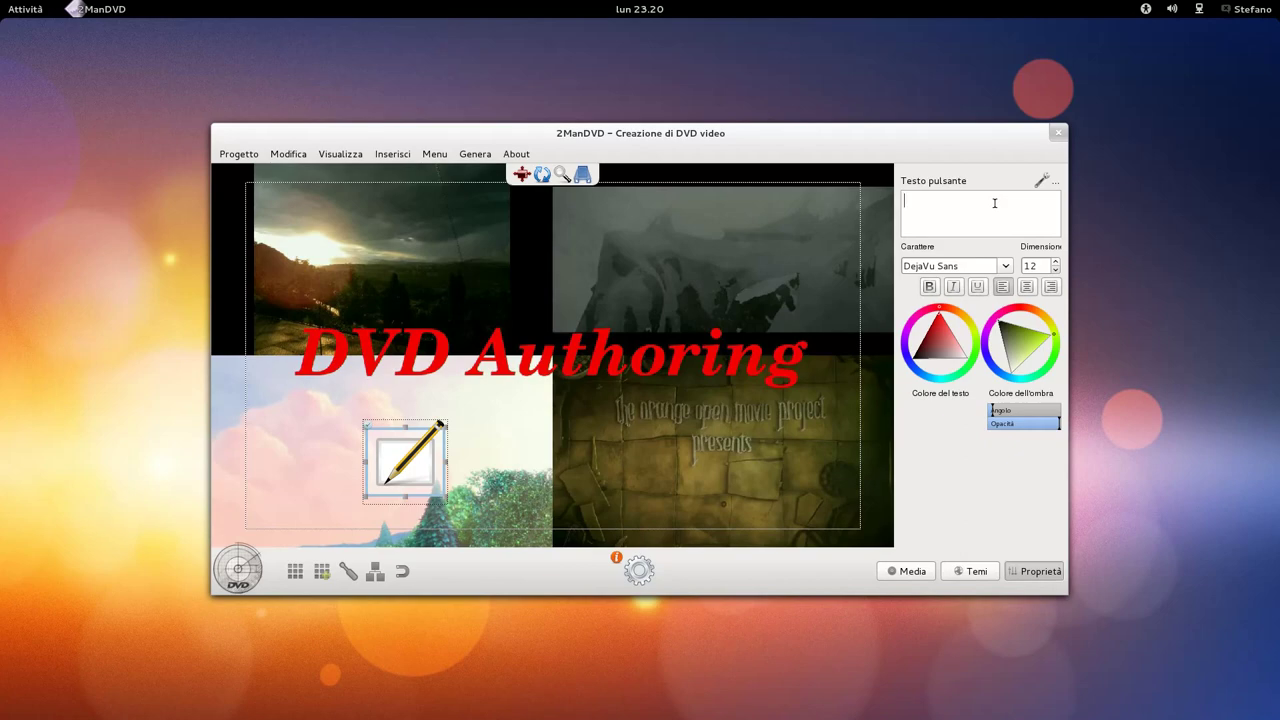
pyautogui.write('Sot')
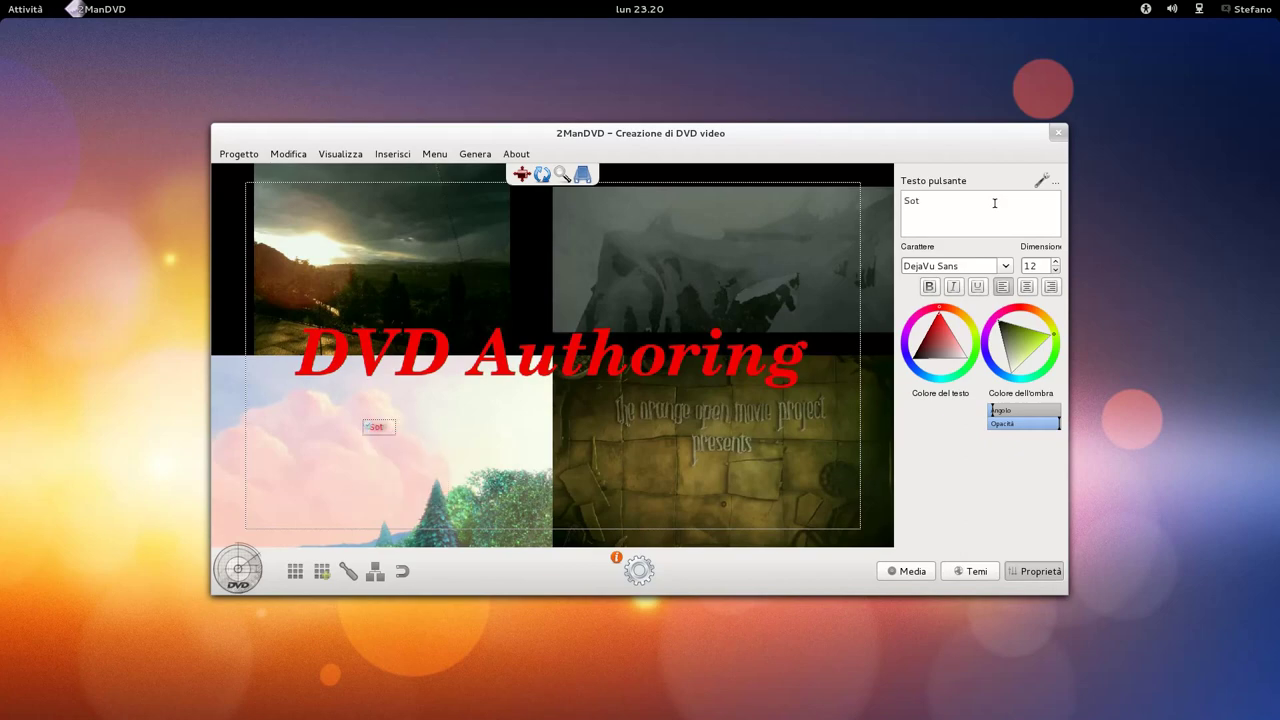
pyautogui.write('totitoli italiano')
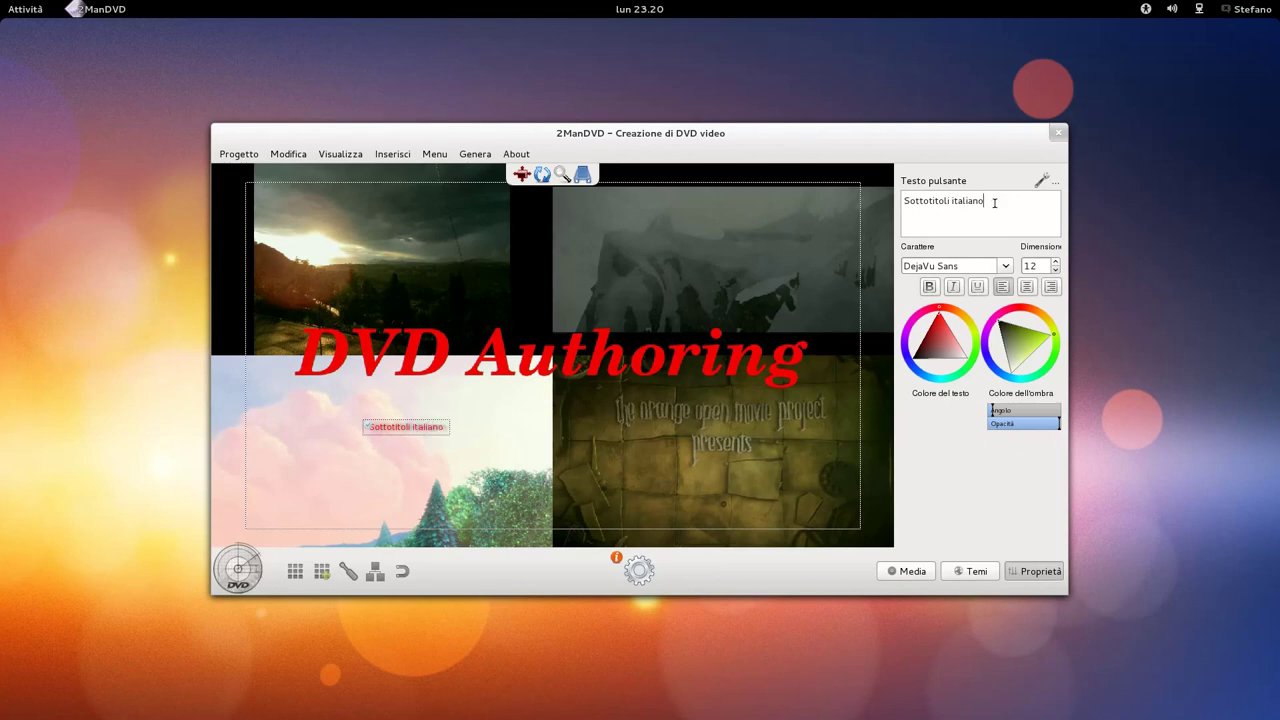
# Set the "Sottotitoli italiano" button's font size to 30 and move it left so it fits within the lower-left picture.
pyautogui.scroll(11, 1033, 265)
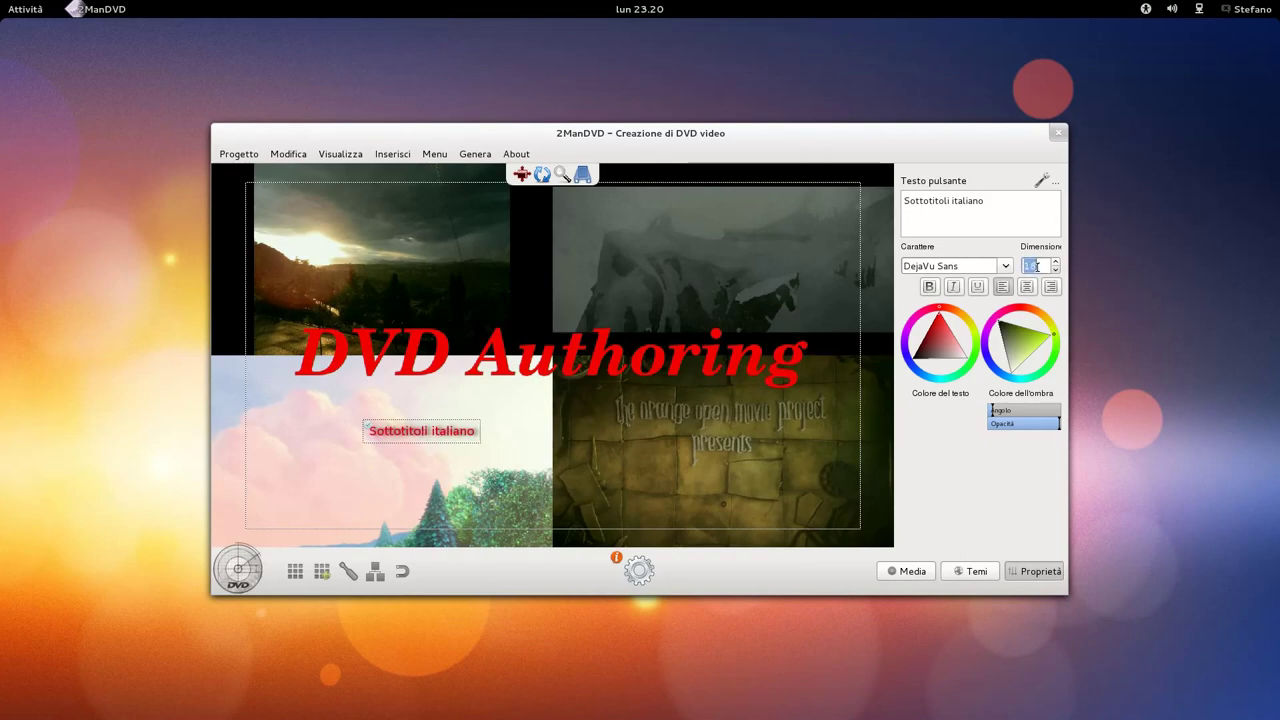
pyautogui.scroll(2, 1036, 266)
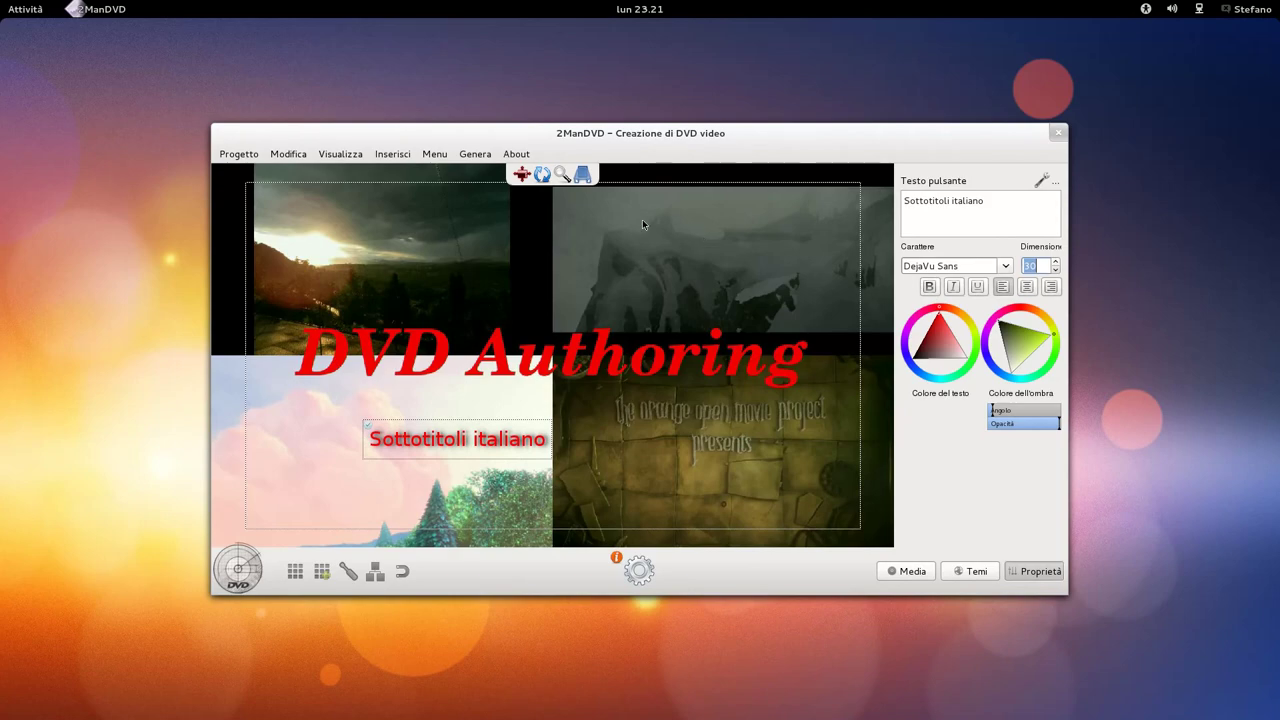
pyautogui.moveTo(441, 447)
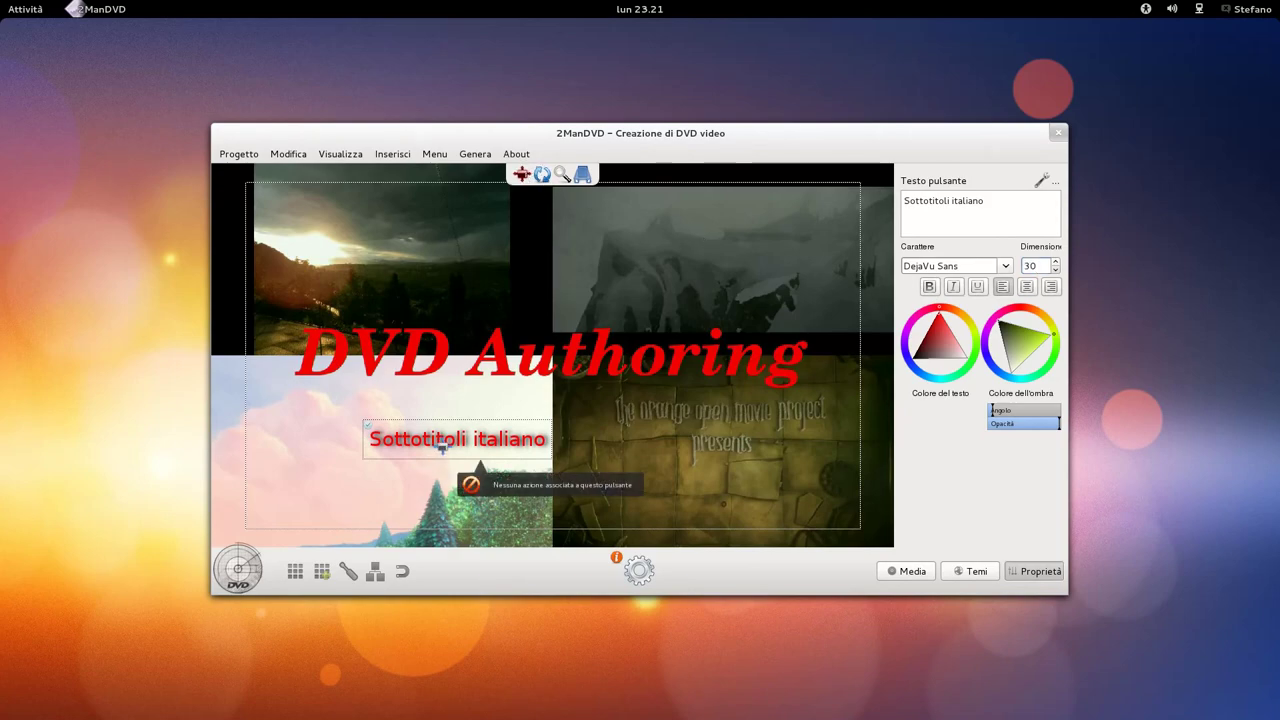
pyautogui.moveTo(441, 447); pyautogui.dragTo(365, 462)
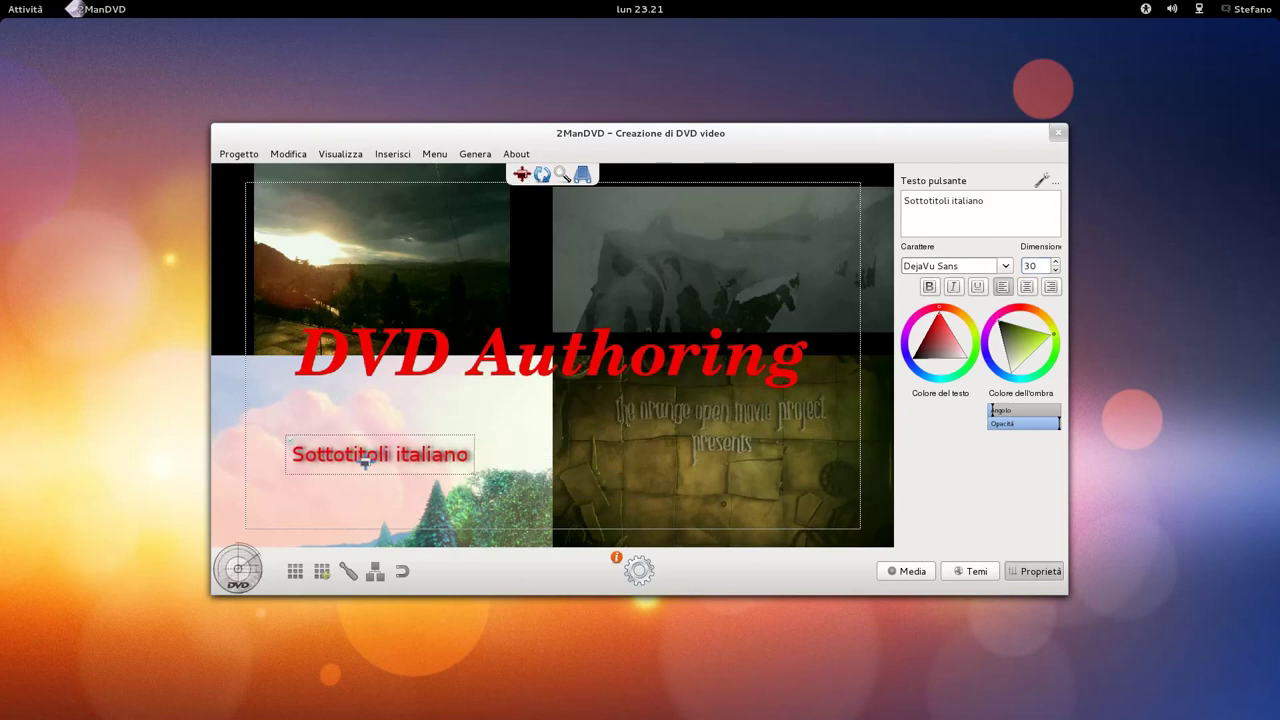
# Copy the "Sottotitoli italiano" button and paste the copy over the lower-right picture of Menu 1.
pyautogui.rightClick(371, 462)
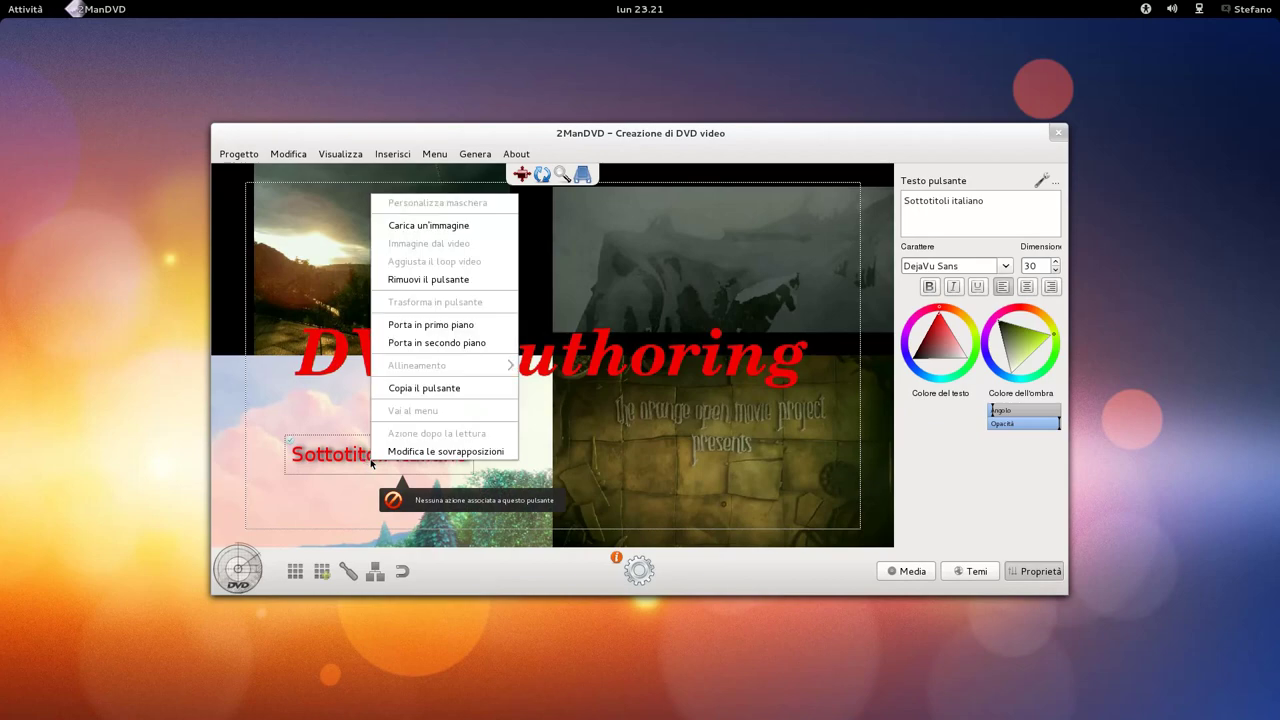
pyautogui.click(417, 387)
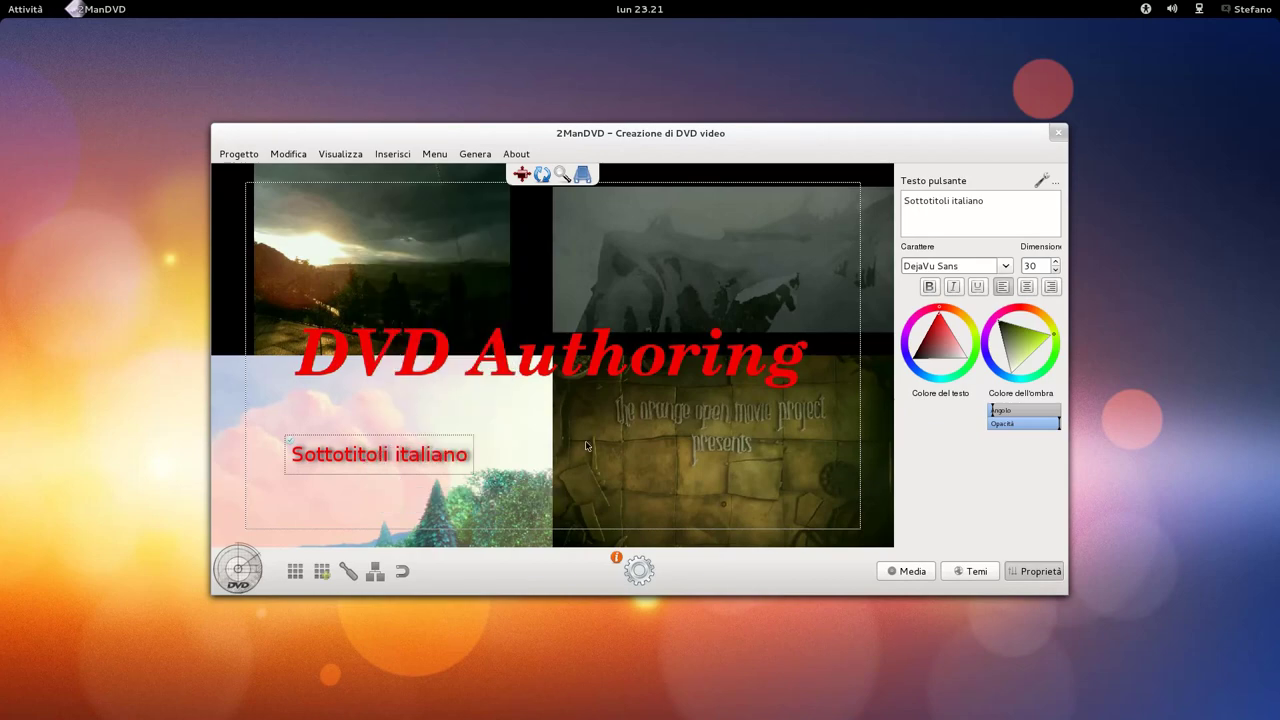
pyautogui.rightClick(616, 457)
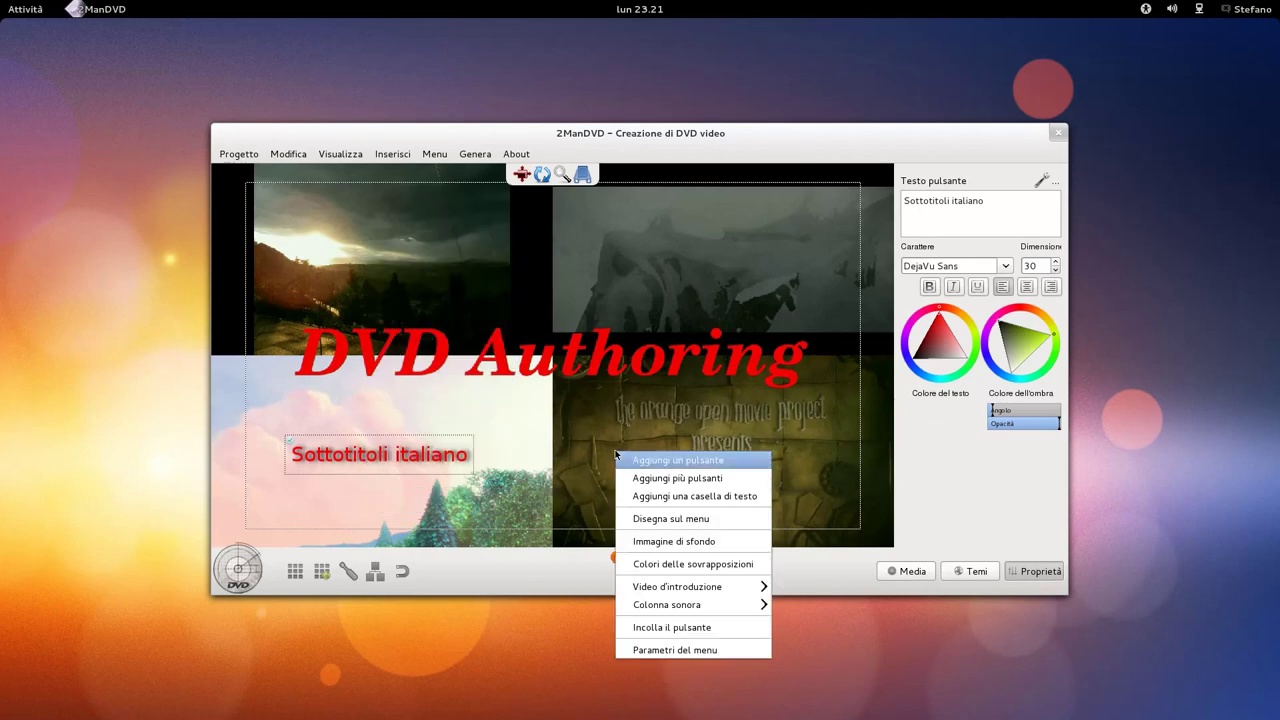
pyautogui.click(701, 626)
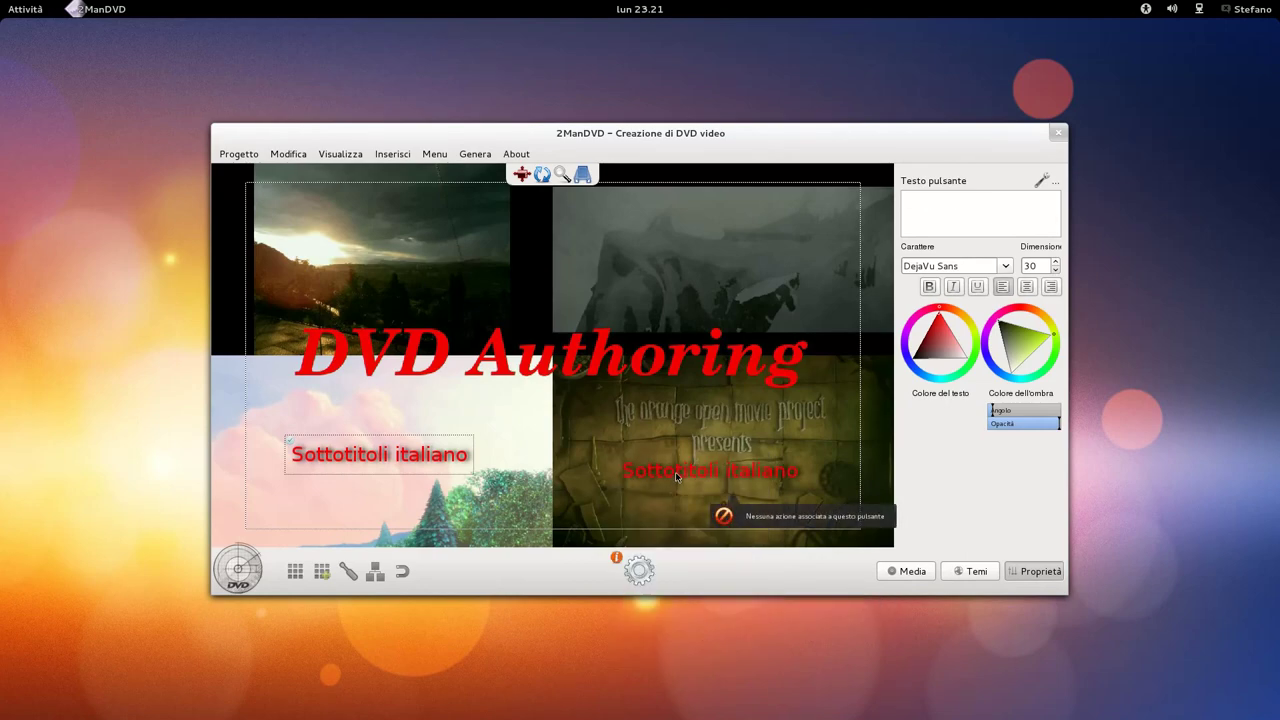
# Align both "Sottotitoli italiano" buttons just above the horizontal ruler, showing the rulers and snap grid only for this adjustment.
pyautogui.click(361, 155)
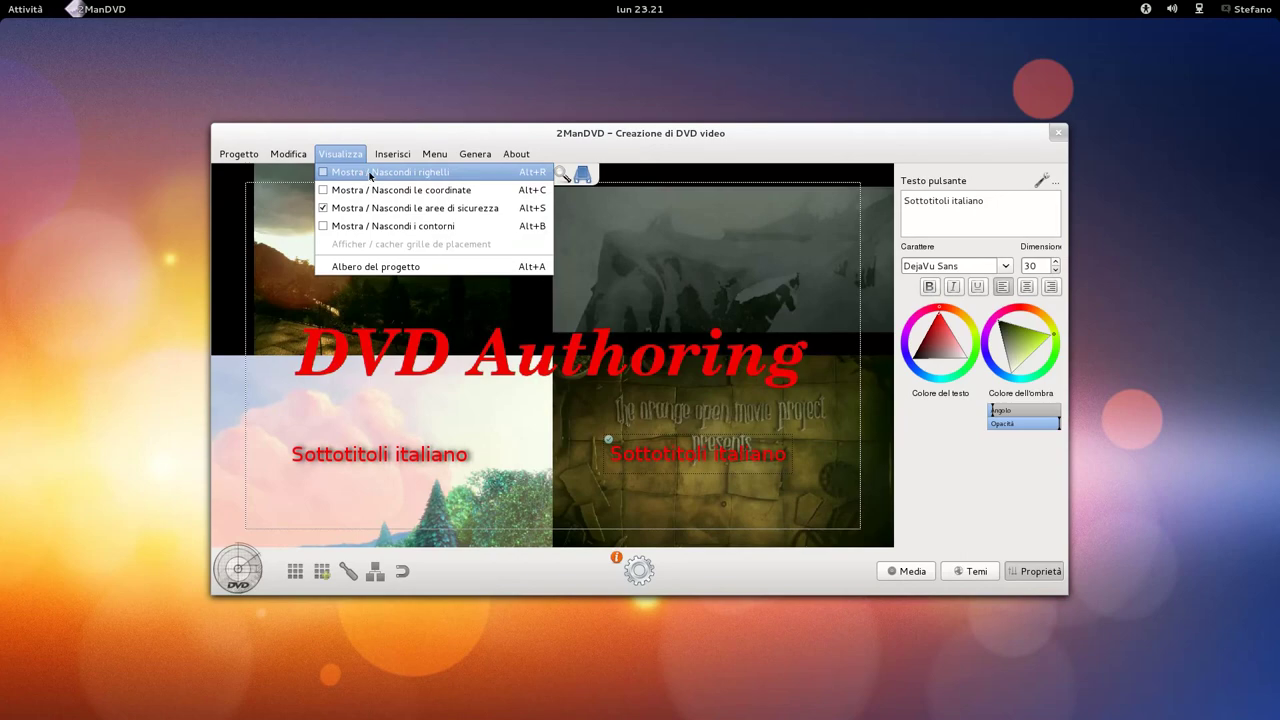
pyautogui.click(370, 176)
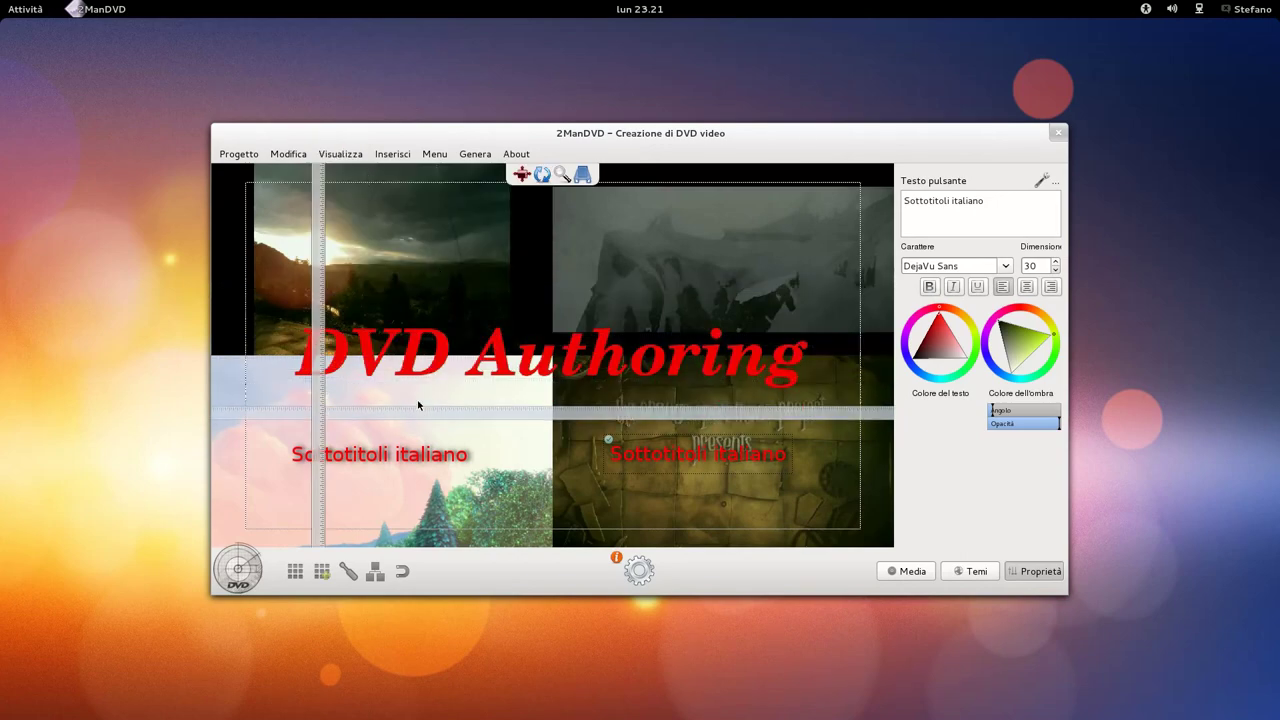
pyautogui.moveTo(418, 404); pyautogui.dragTo(406, 481)
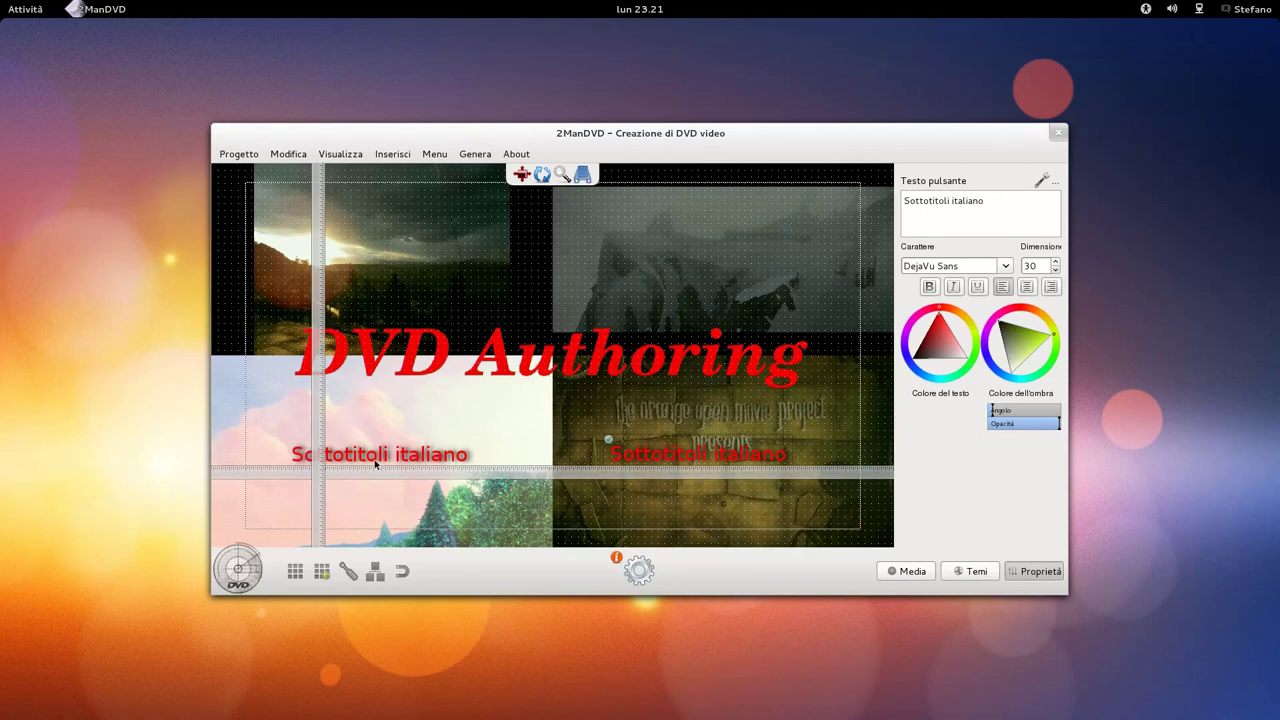
pyautogui.click(366, 452)
pyautogui.moveTo(366, 452); pyautogui.dragTo(373, 454)
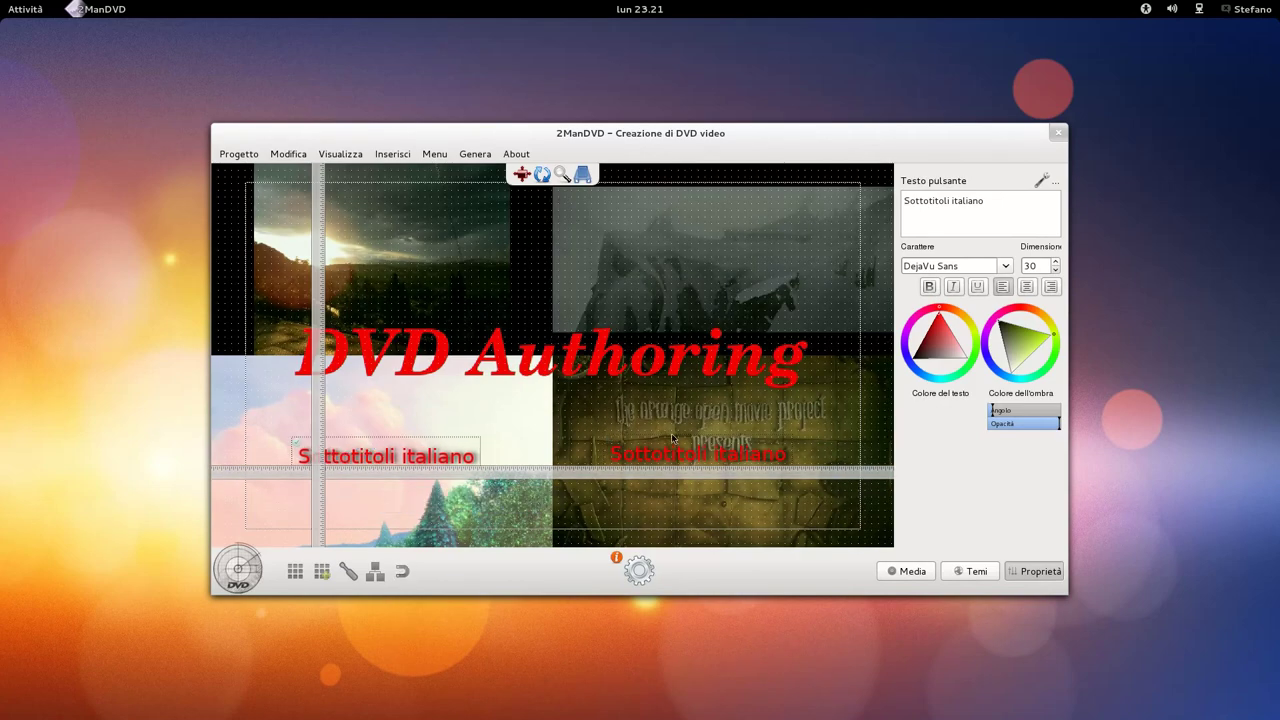
pyautogui.moveTo(367, 454); pyautogui.dragTo(365, 447)
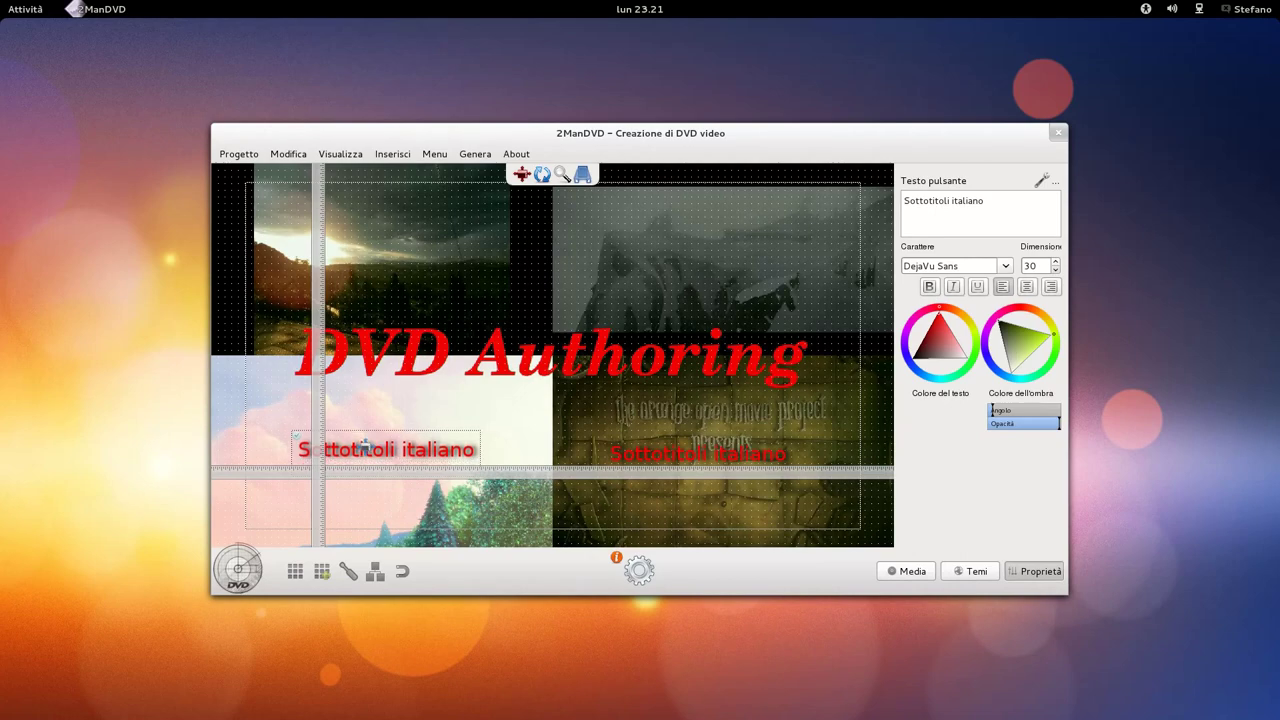
pyautogui.click(692, 452)
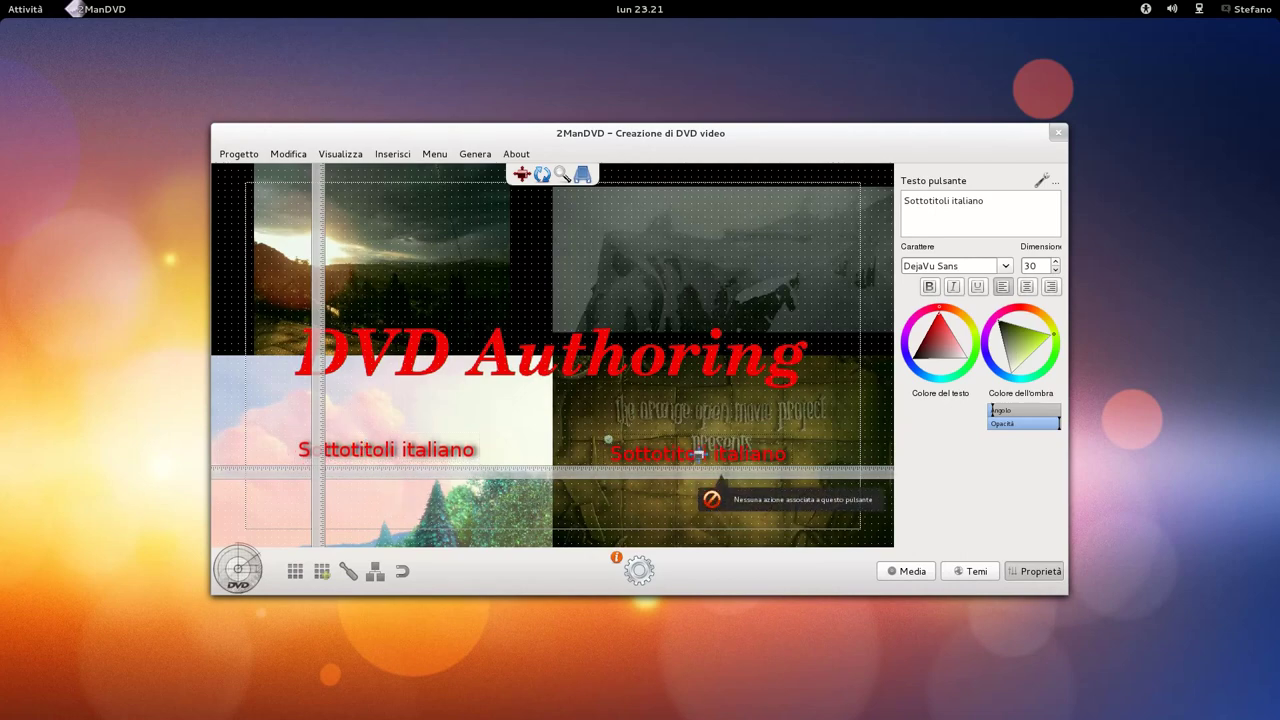
pyautogui.moveTo(692, 452); pyautogui.dragTo(700, 450)
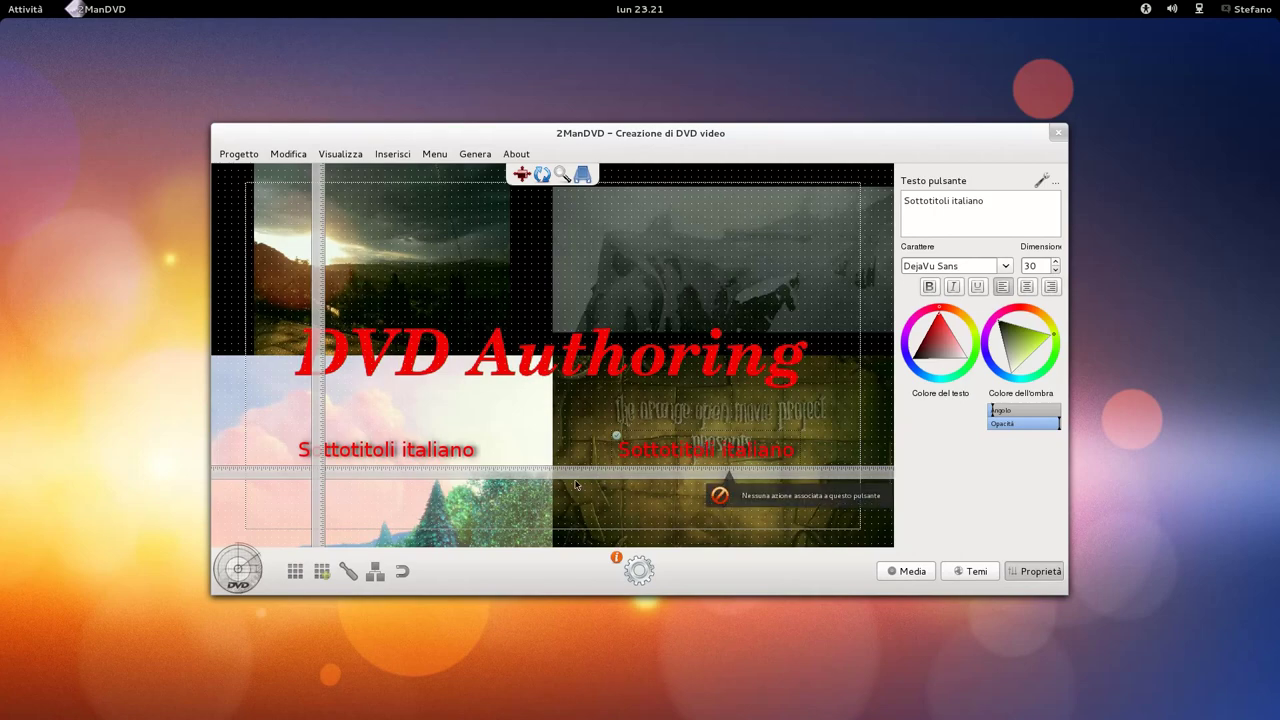
pyautogui.click(340, 155)
pyautogui.click(347, 168)
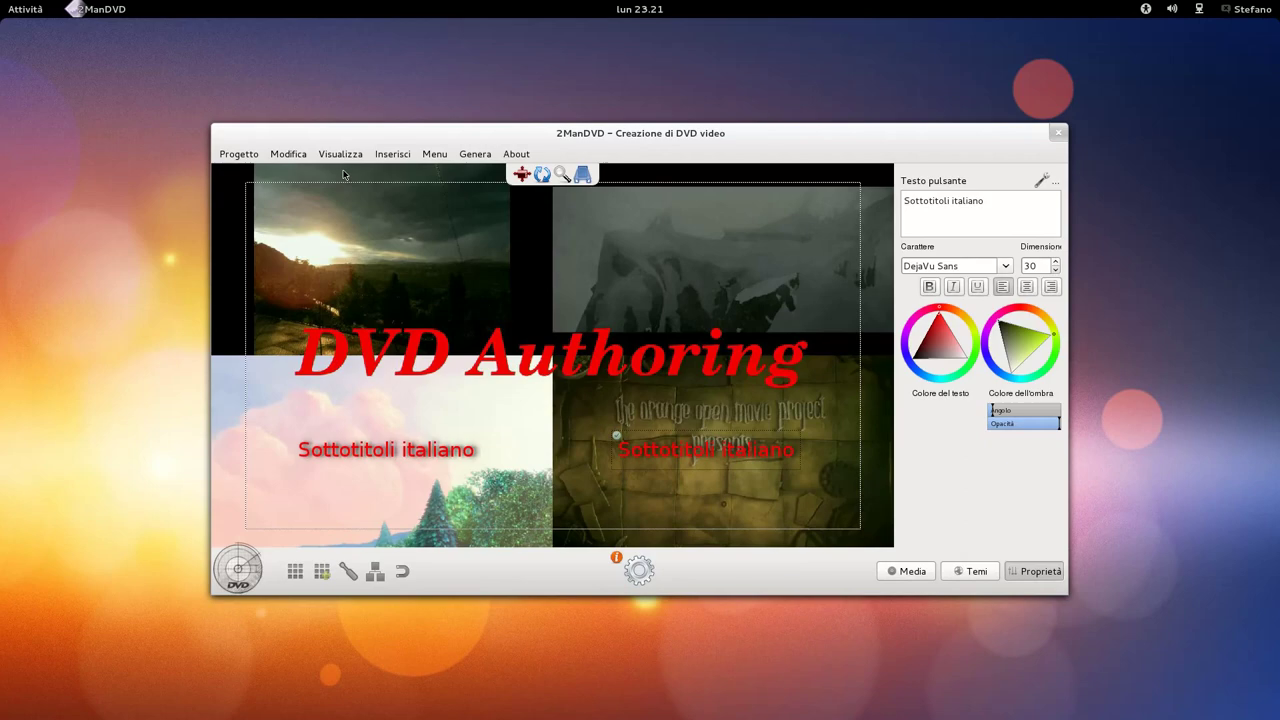
# Change the copied button's text to "Sottotitoli inglese" and make it play "Esempio 2 sottotitoli (inglese).mp4".
pyautogui.click(766, 450)
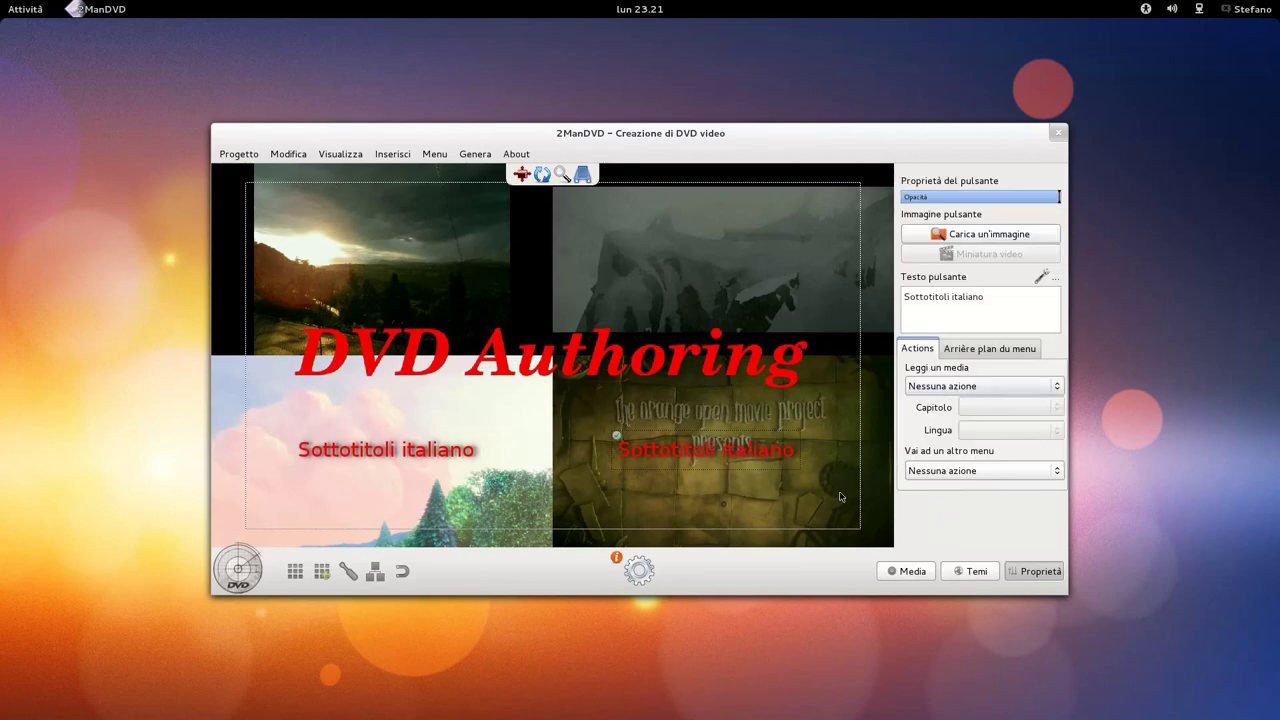
pyautogui.click(1043, 276)
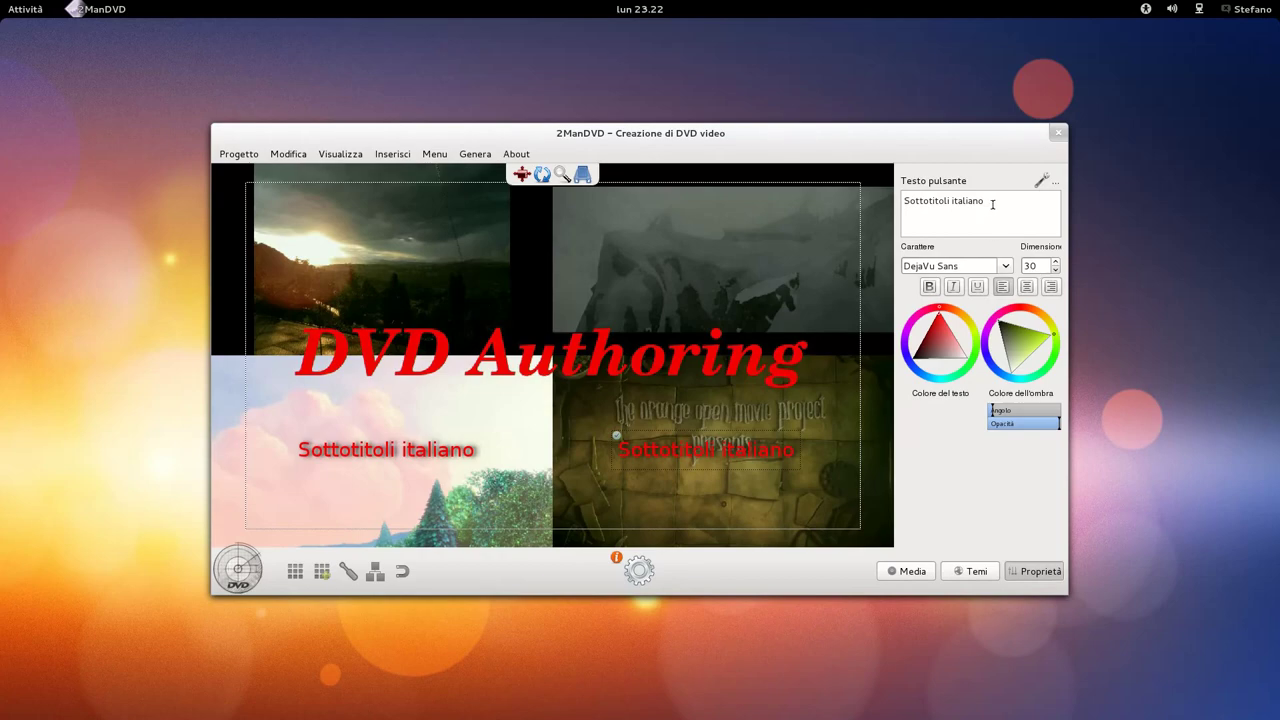
pyautogui.click(1040, 180)
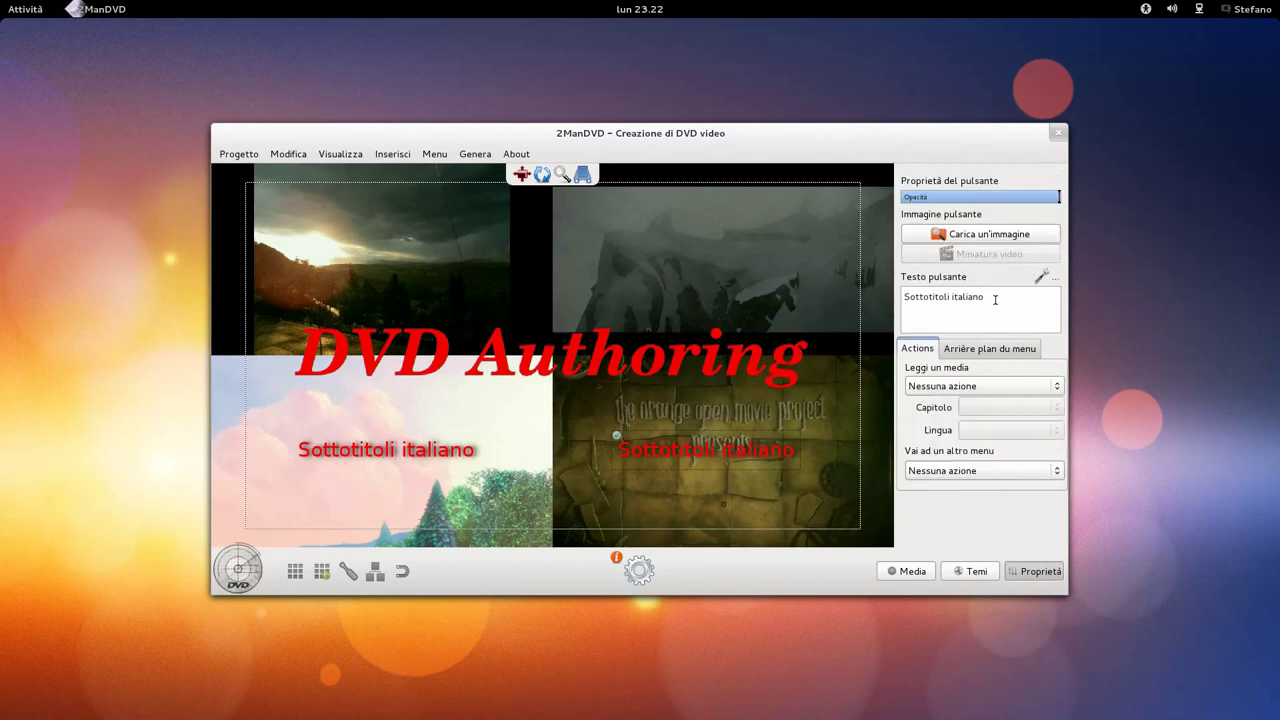
pyautogui.press('BackSpace')
pyautogui.press('BackSpace')
pyautogui.press('BackSpace')
pyautogui.press('BackSpace')
pyautogui.press('BackSpace')
pyautogui.press('BackSpace')
pyautogui.press('BackSpace')
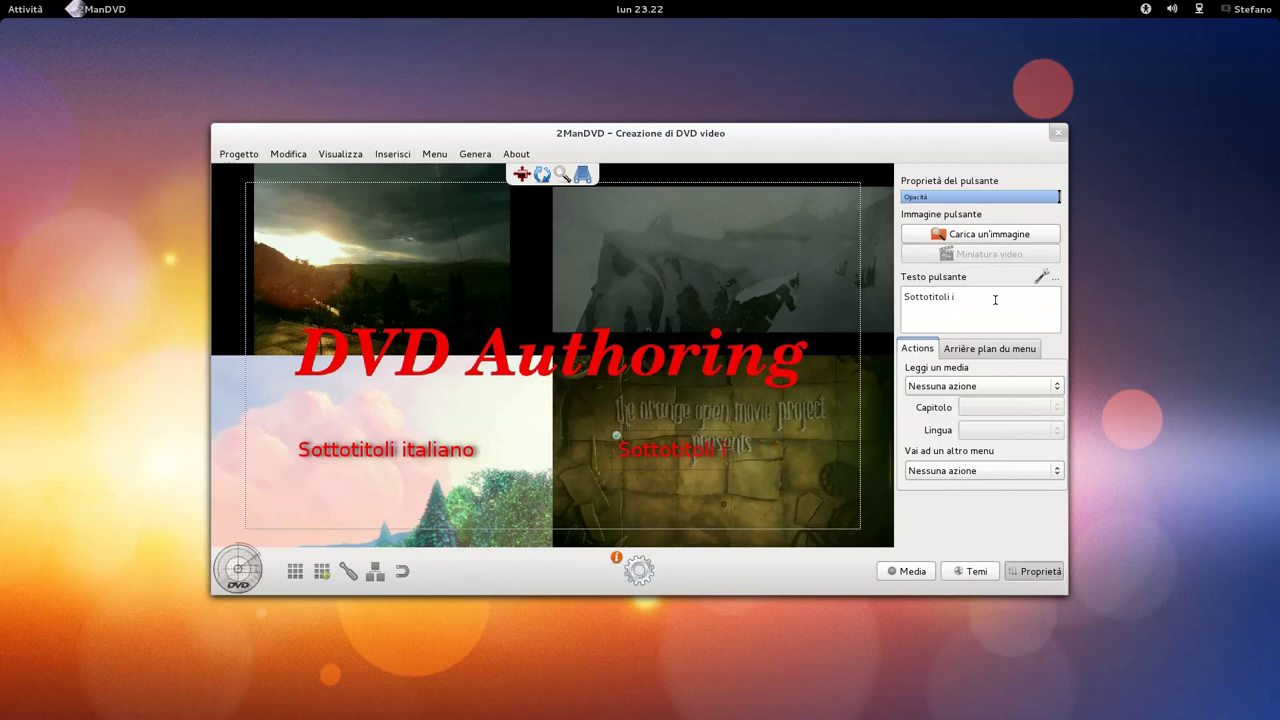
pyautogui.write('nglese')
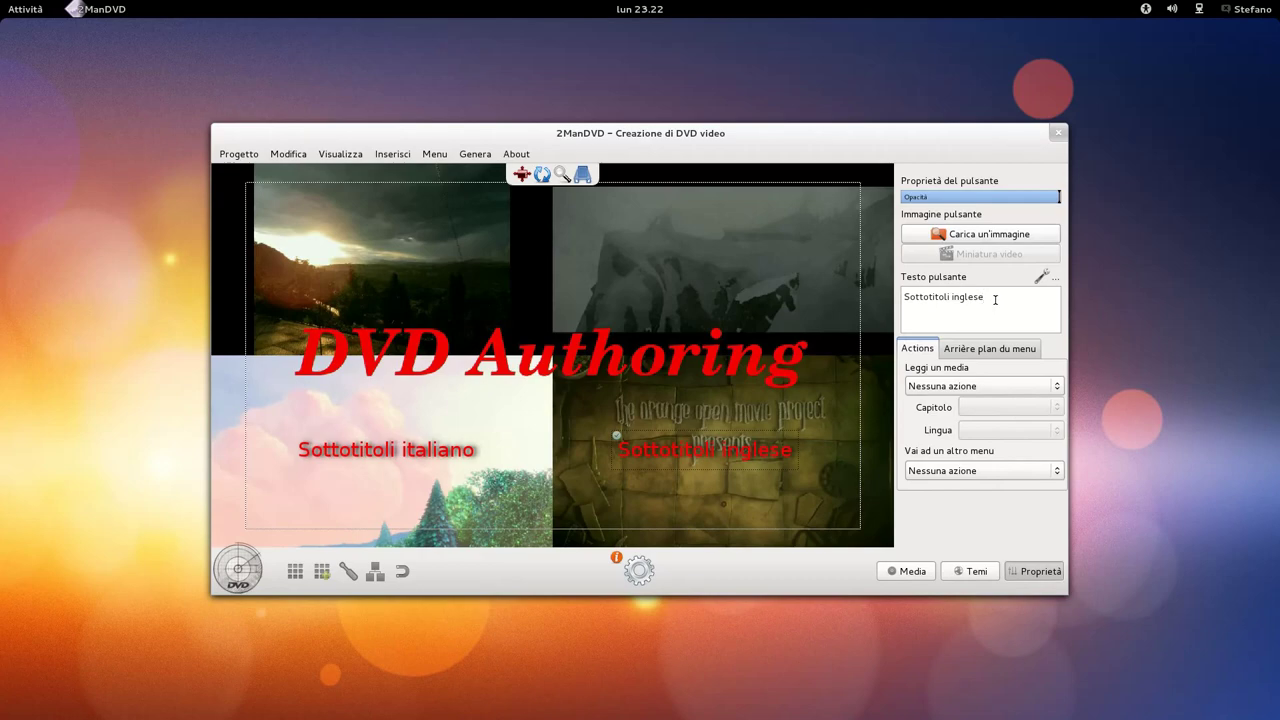
pyautogui.click(954, 389)
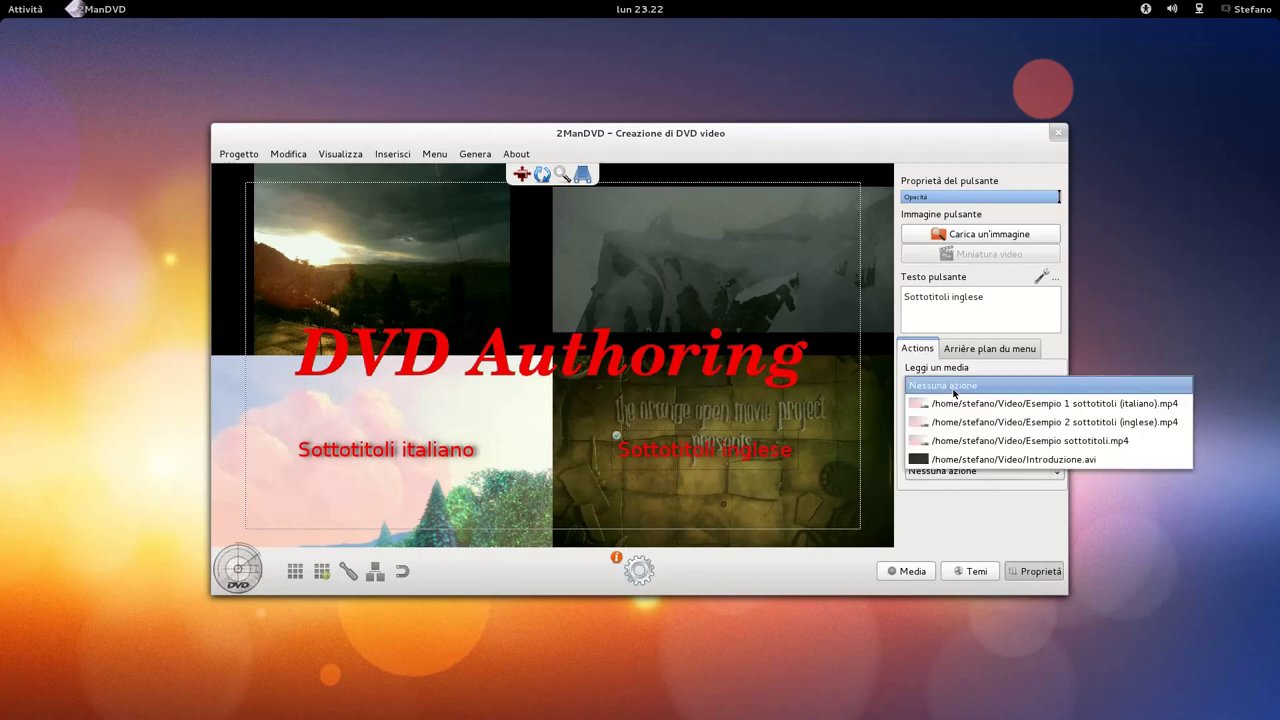
pyautogui.click(1078, 424)
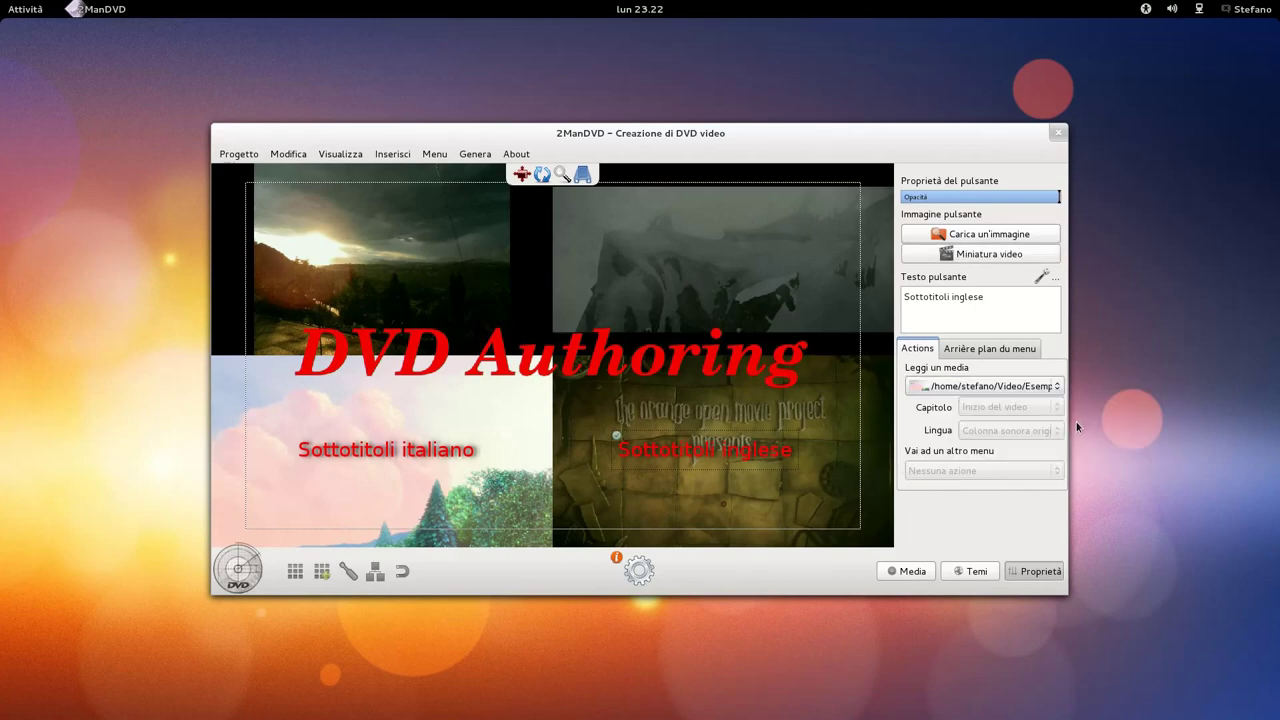
# Make the "Sottotitoli italiano" button play "Esempio 1 sottotitoli (italiano).mp4".
pyautogui.click(406, 449)
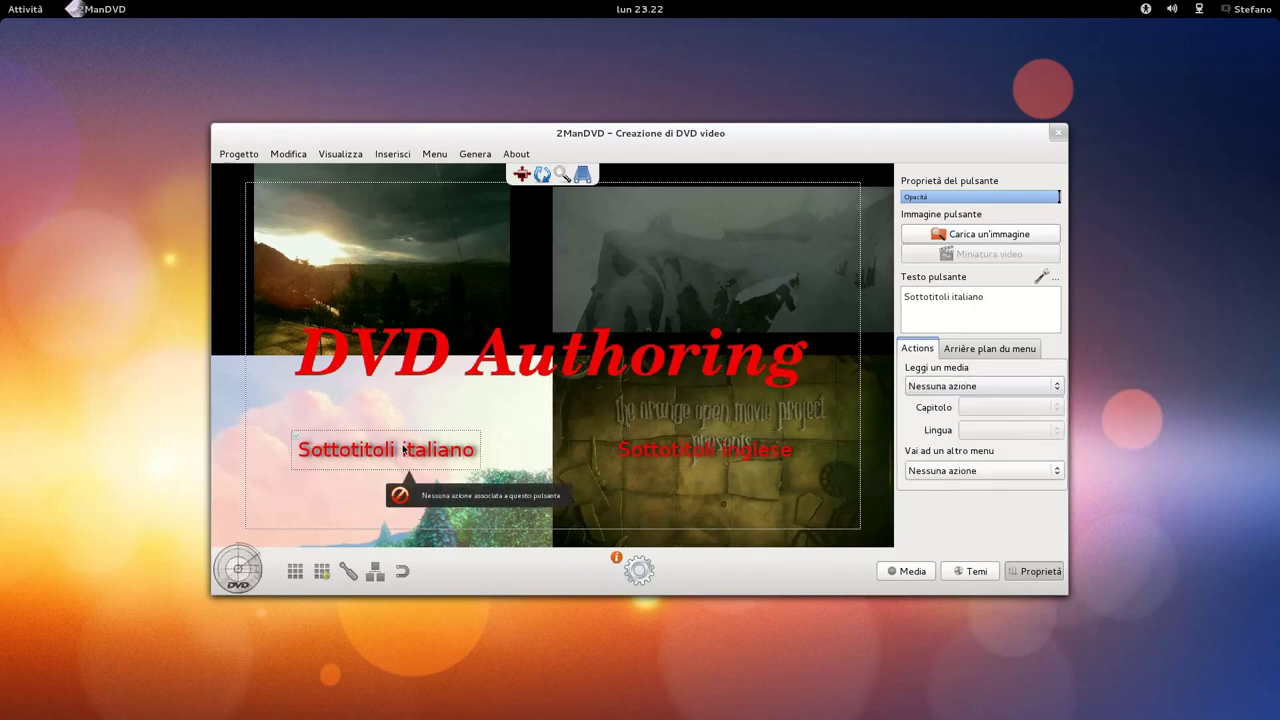
pyautogui.click(930, 382)
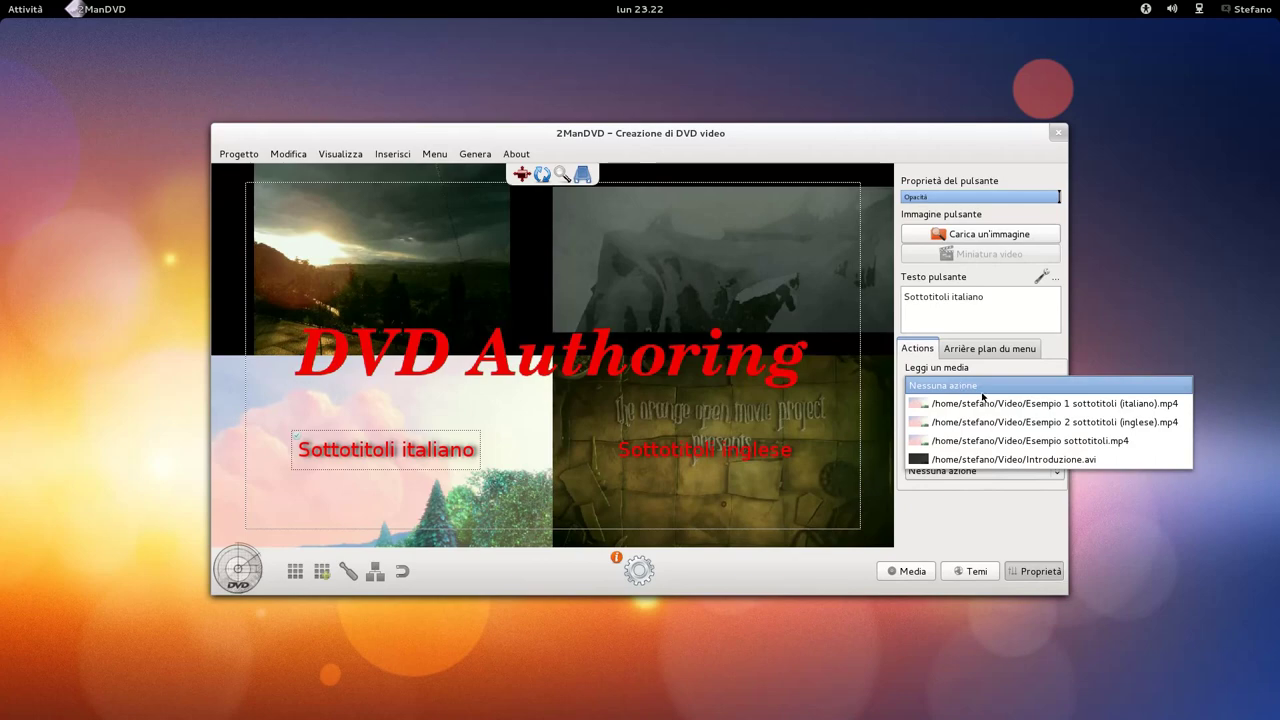
pyautogui.click(990, 404)
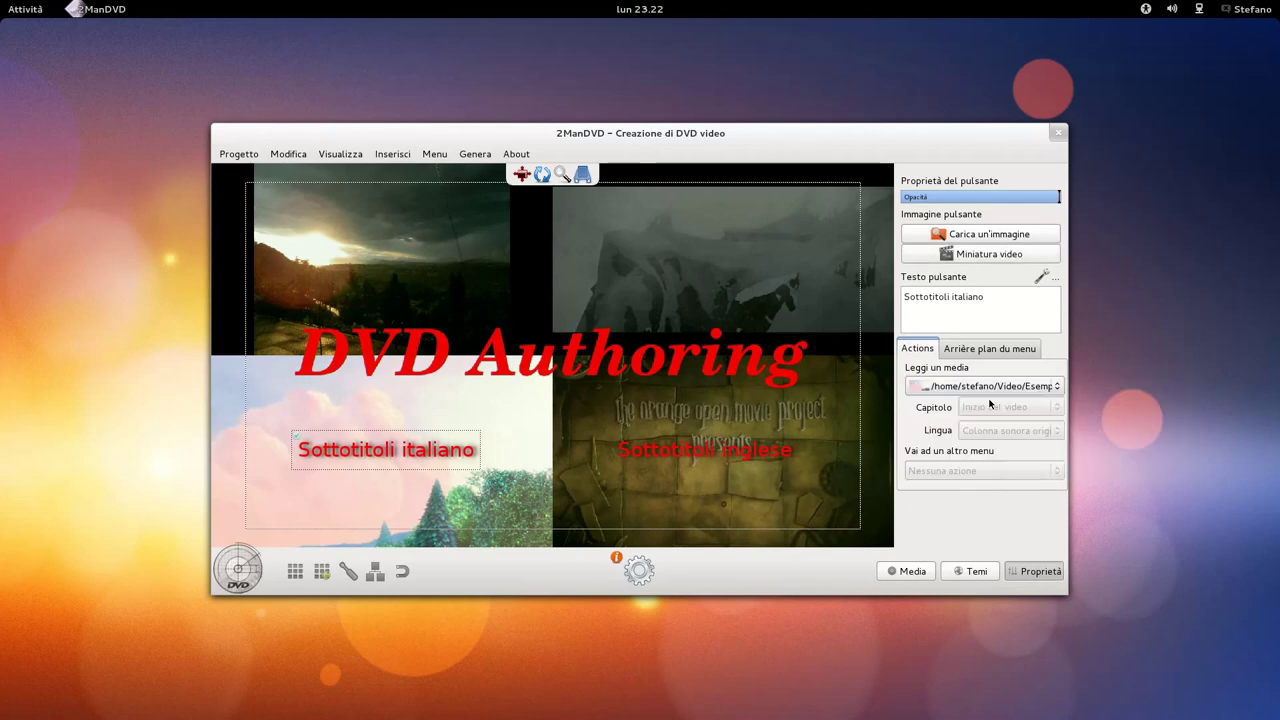
# Choose "Menu principale" as the action after playback for the "Sottotitoli italiano" button and accept it.
pyautogui.rightClick(388, 452)
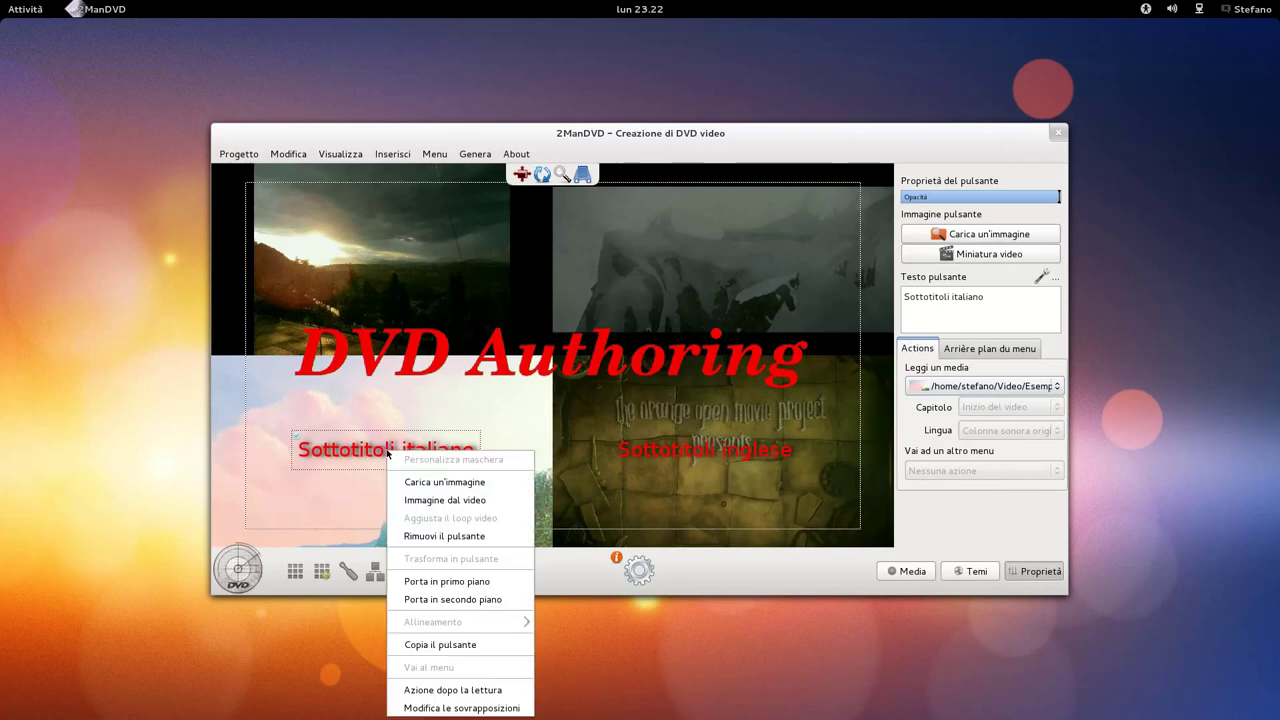
pyautogui.click(482, 690)
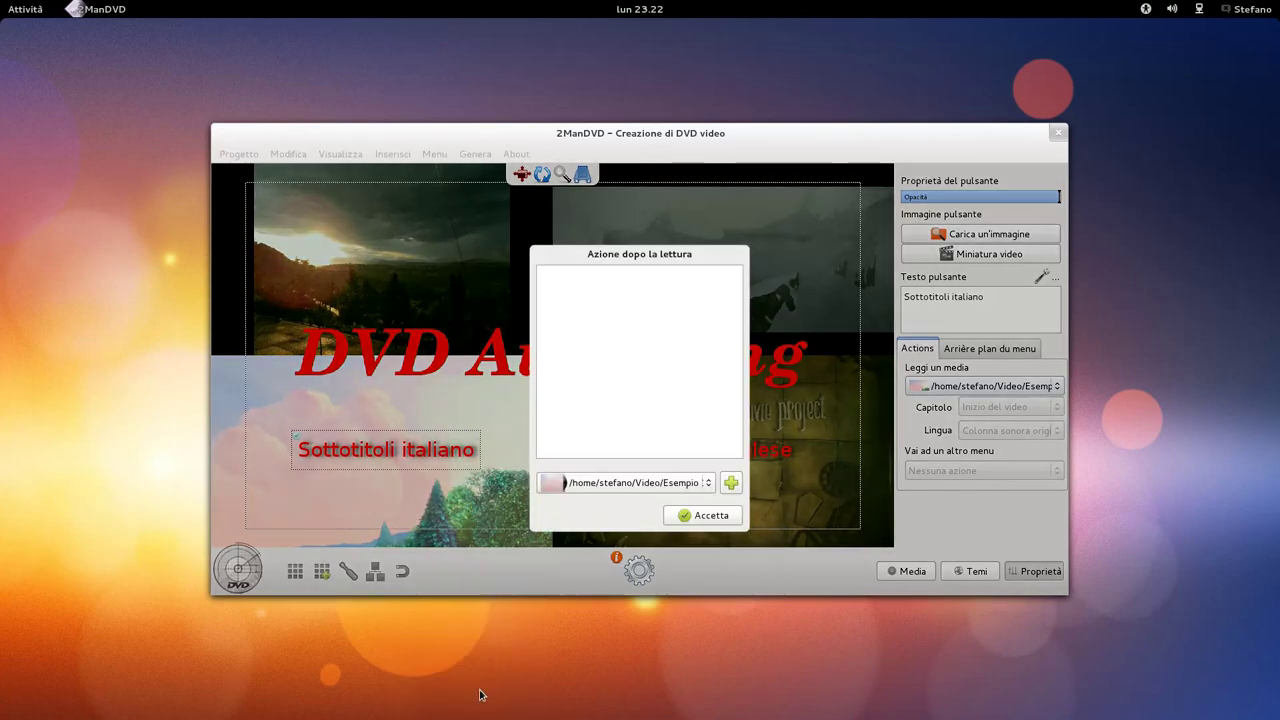
pyautogui.click(645, 484)
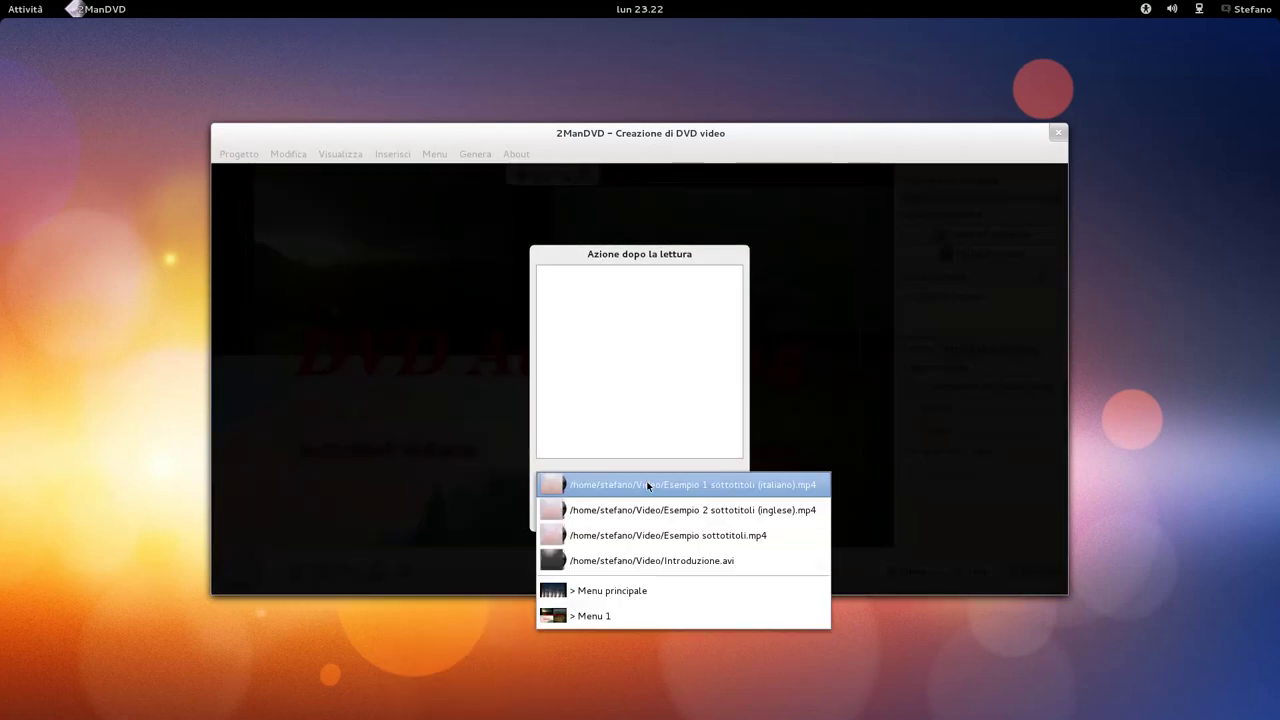
pyautogui.click(646, 592)
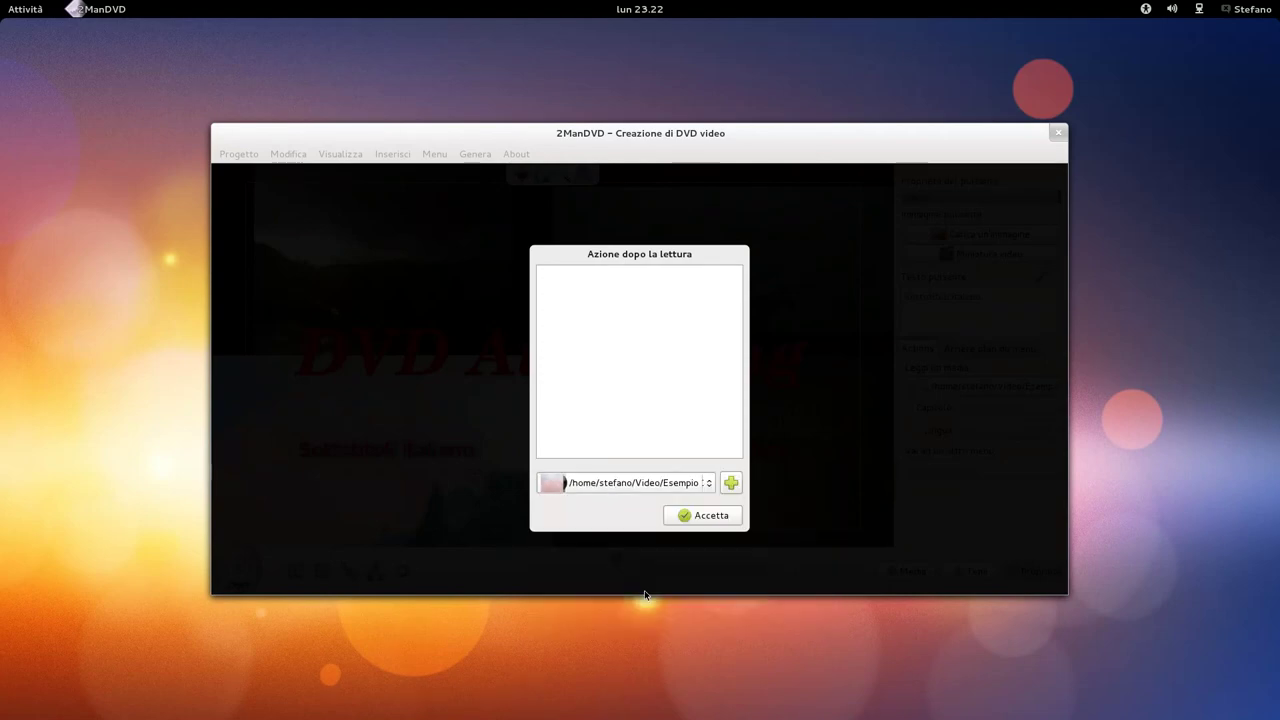
pyautogui.click(704, 515)
# Choose "Menu principale" as the action after playback for the "Sottotitoli inglese" button and accept it.
pyautogui.rightClick(689, 444)
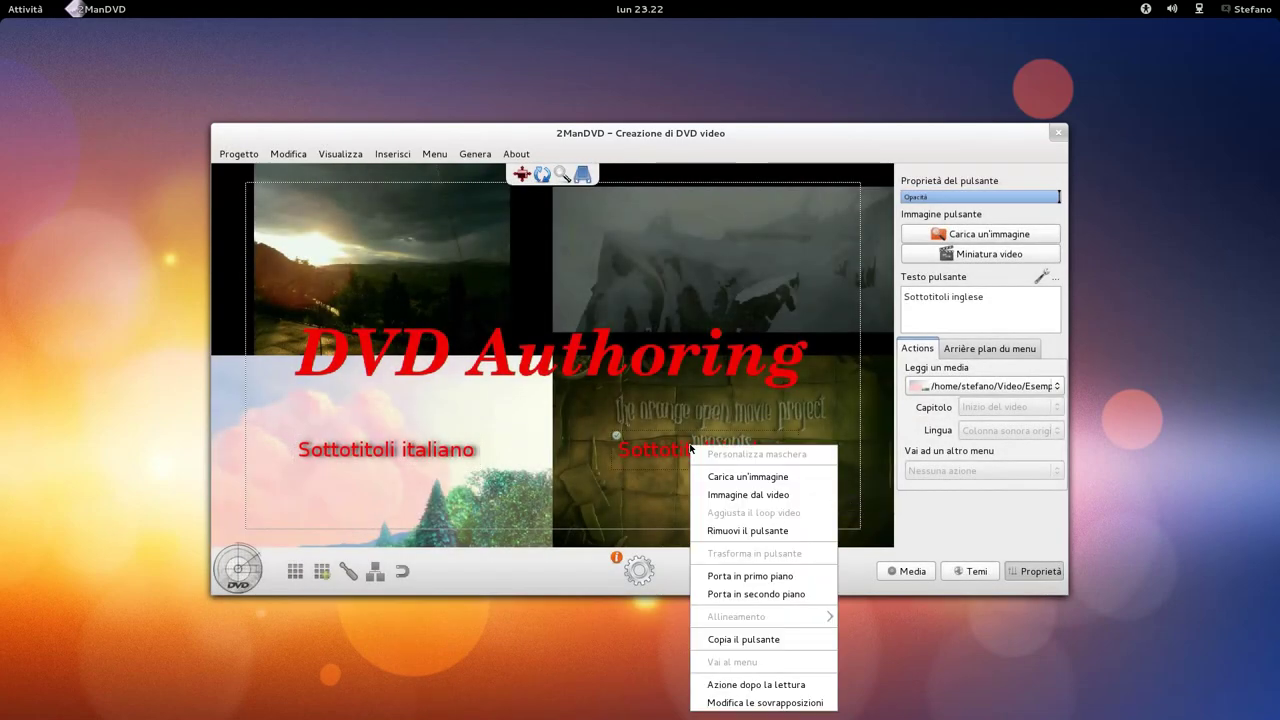
pyautogui.click(760, 688)
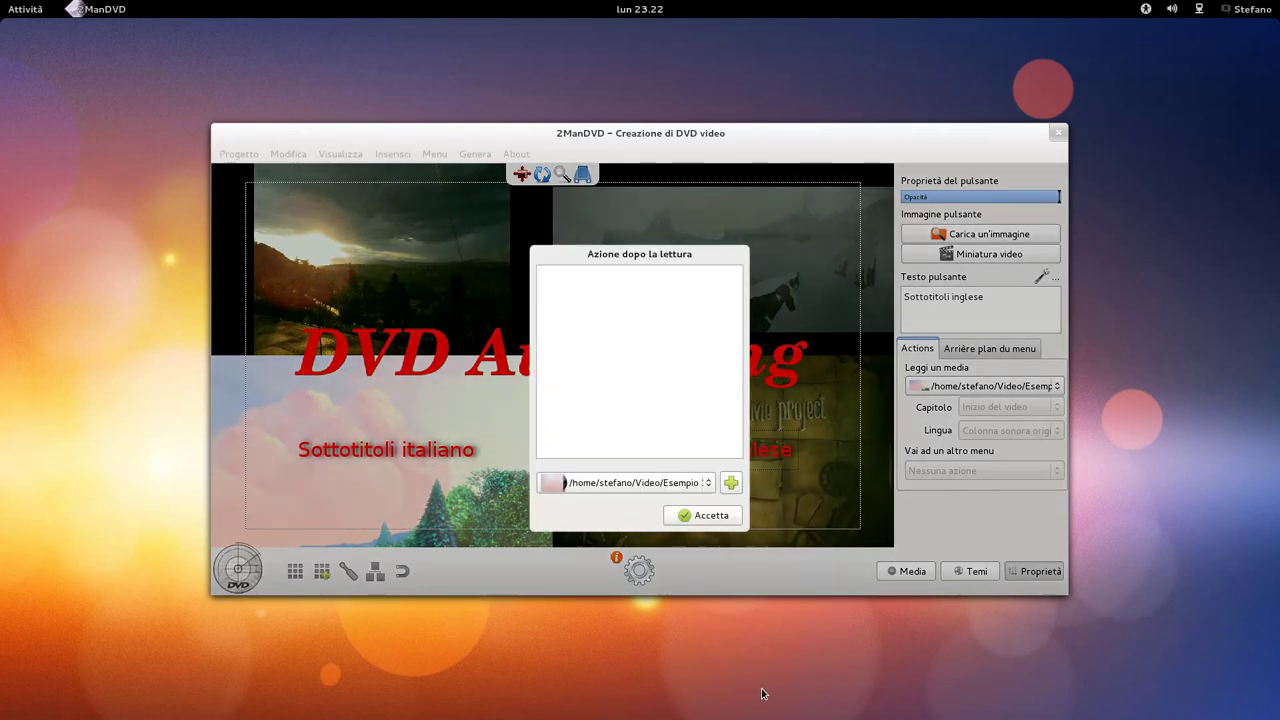
pyautogui.click(660, 483)
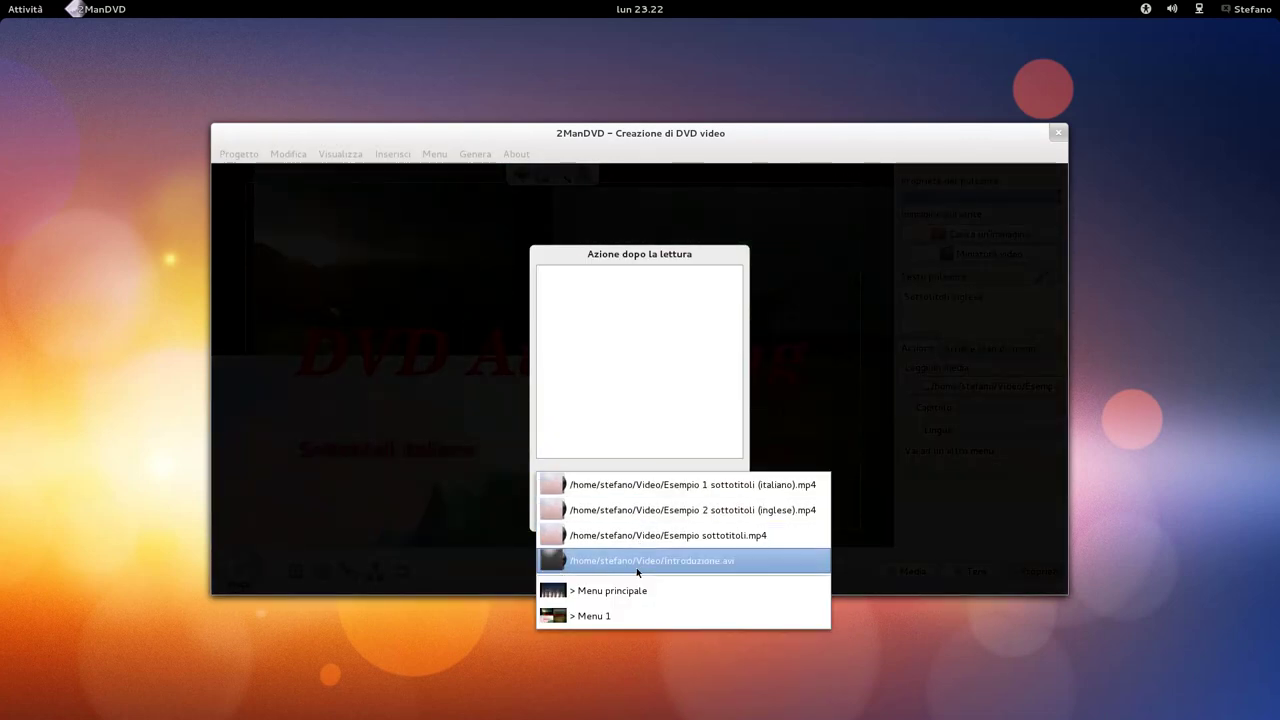
pyautogui.click(642, 592)
pyautogui.click(697, 515)
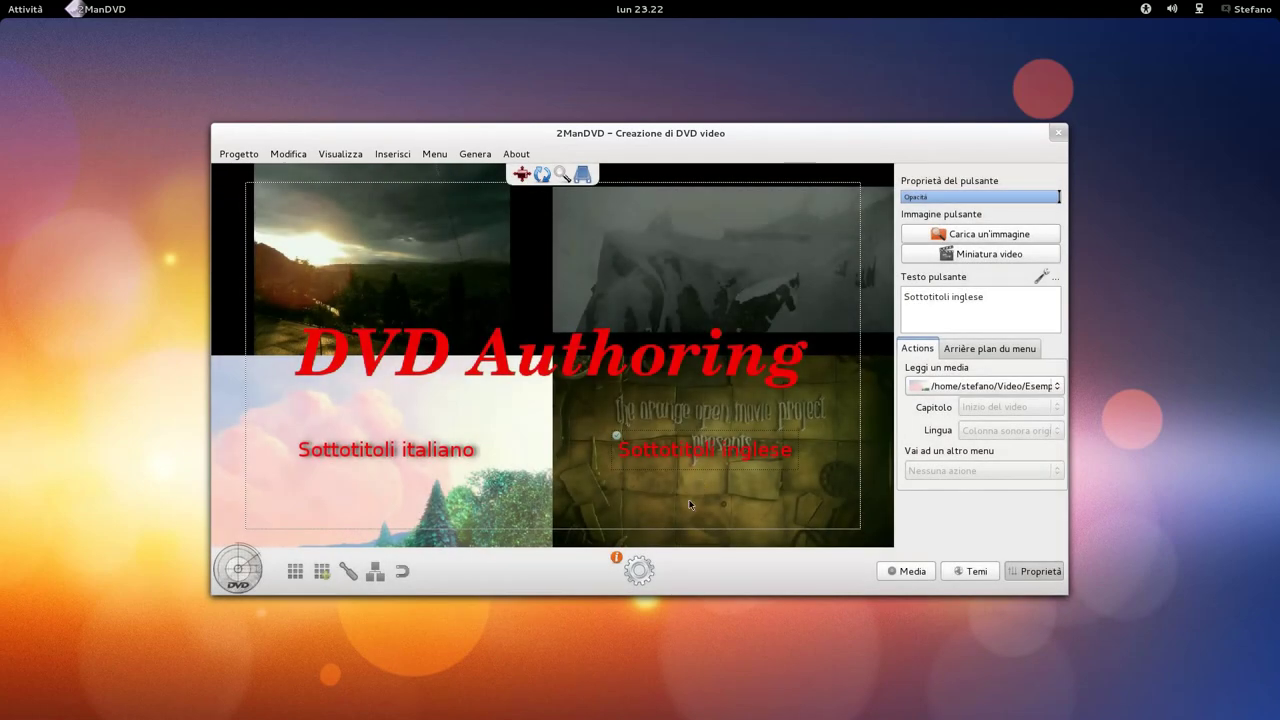
# In the main menu, turn the "Inizio film" text into a button that plays "Esempio sottotitoli.mp4".
pyautogui.click(295, 570)
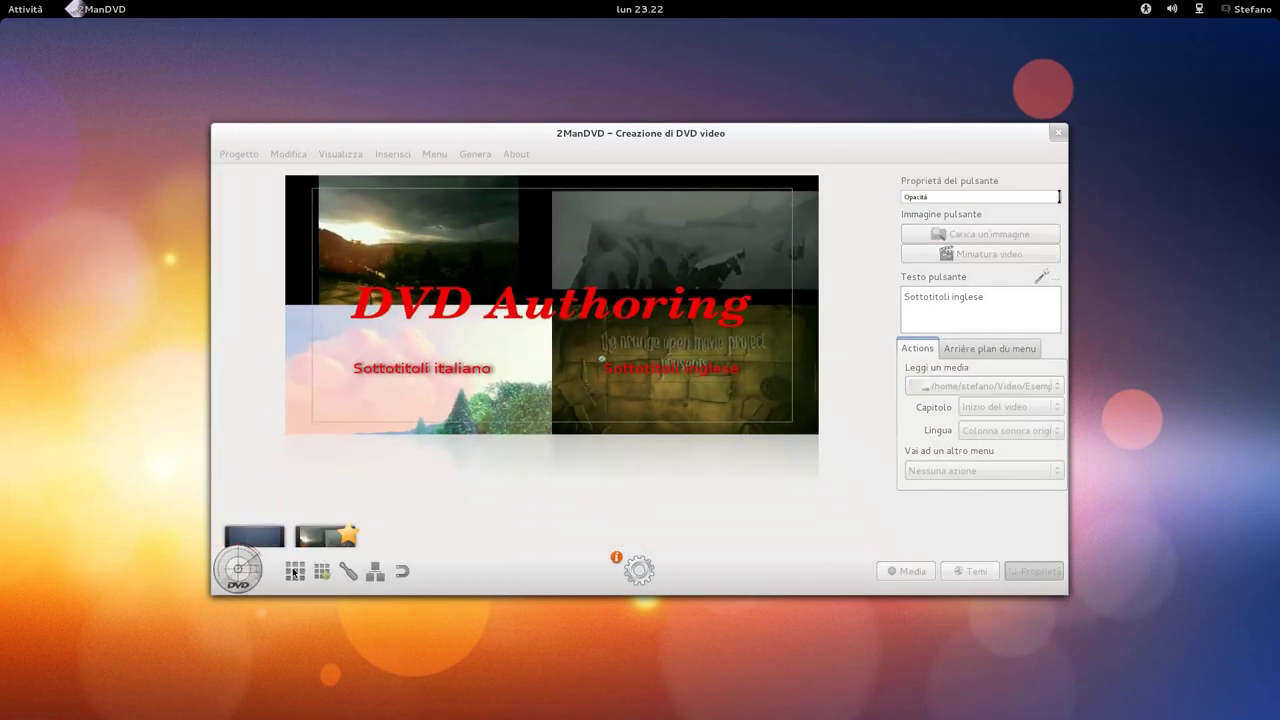
pyautogui.click(269, 481)
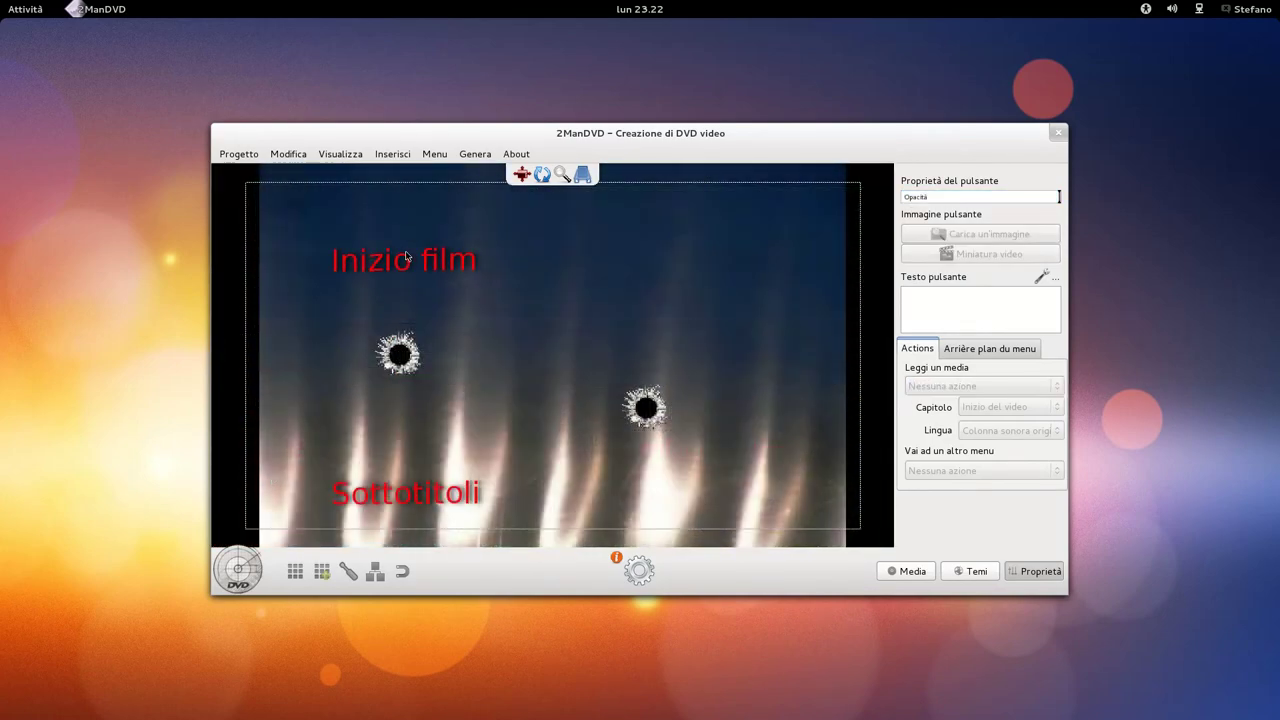
pyautogui.click(403, 258)
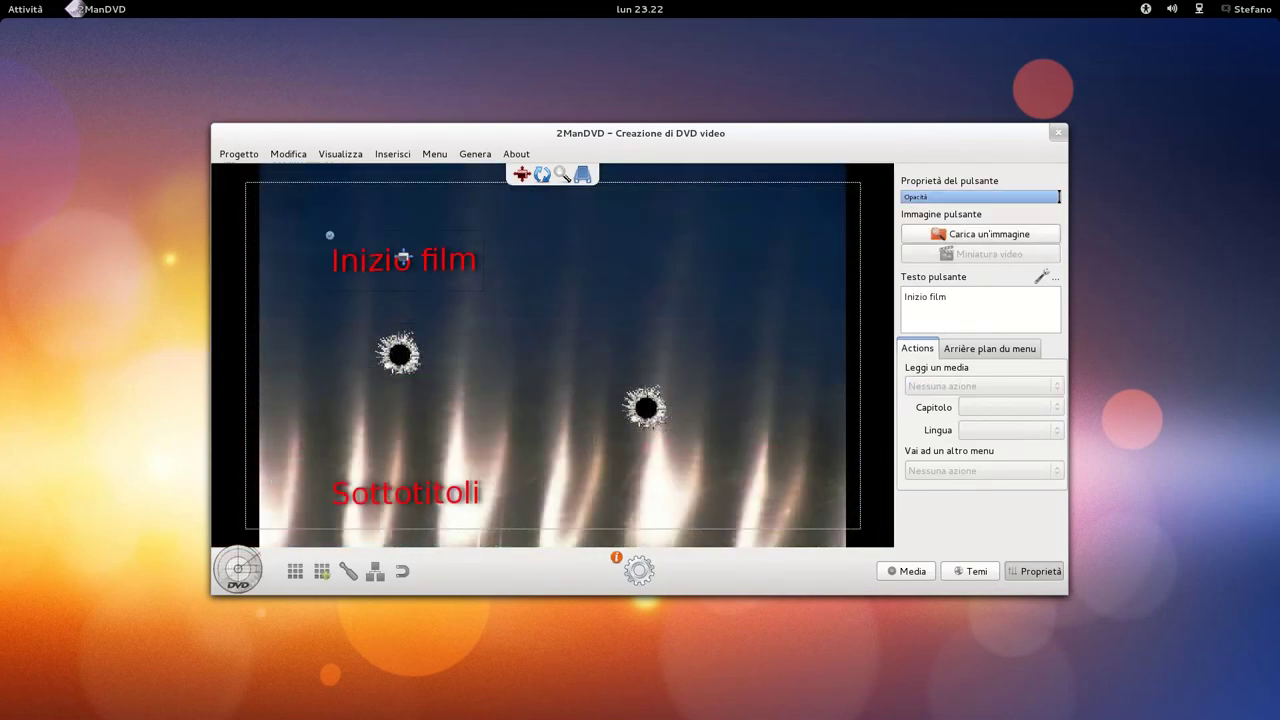
pyautogui.rightClick(403, 258)
pyautogui.click(490, 362)
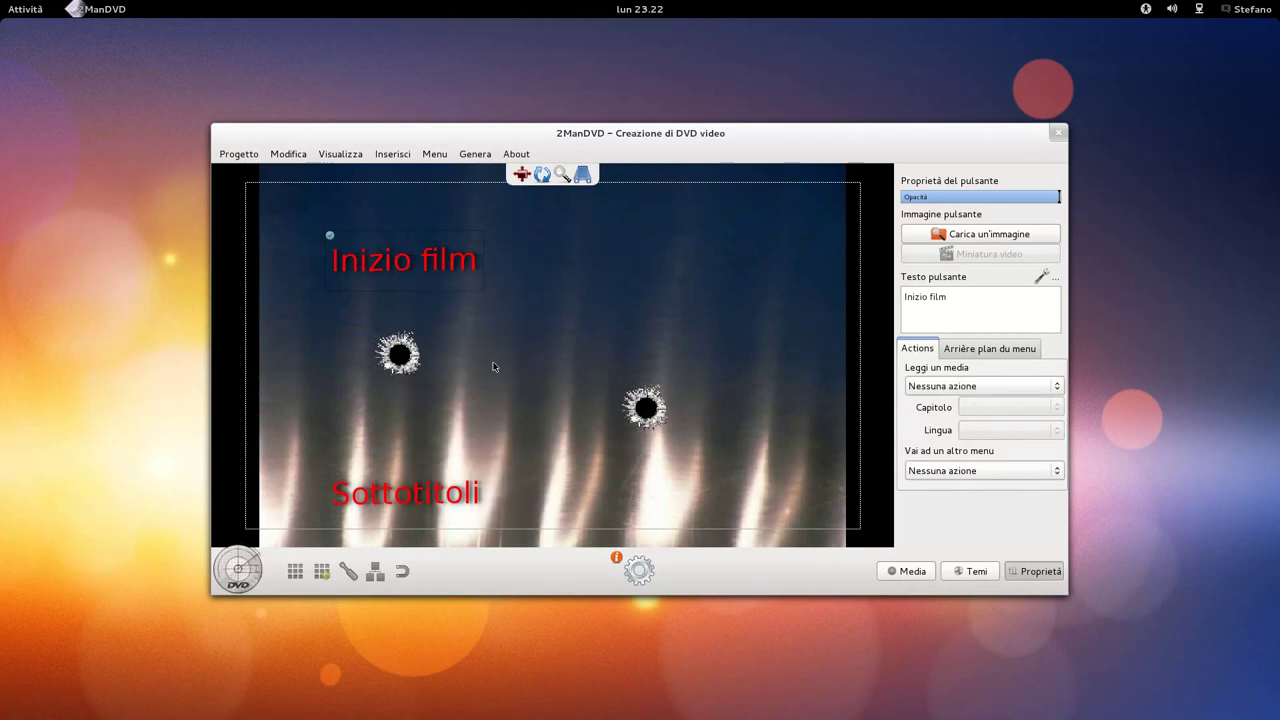
pyautogui.click(966, 385)
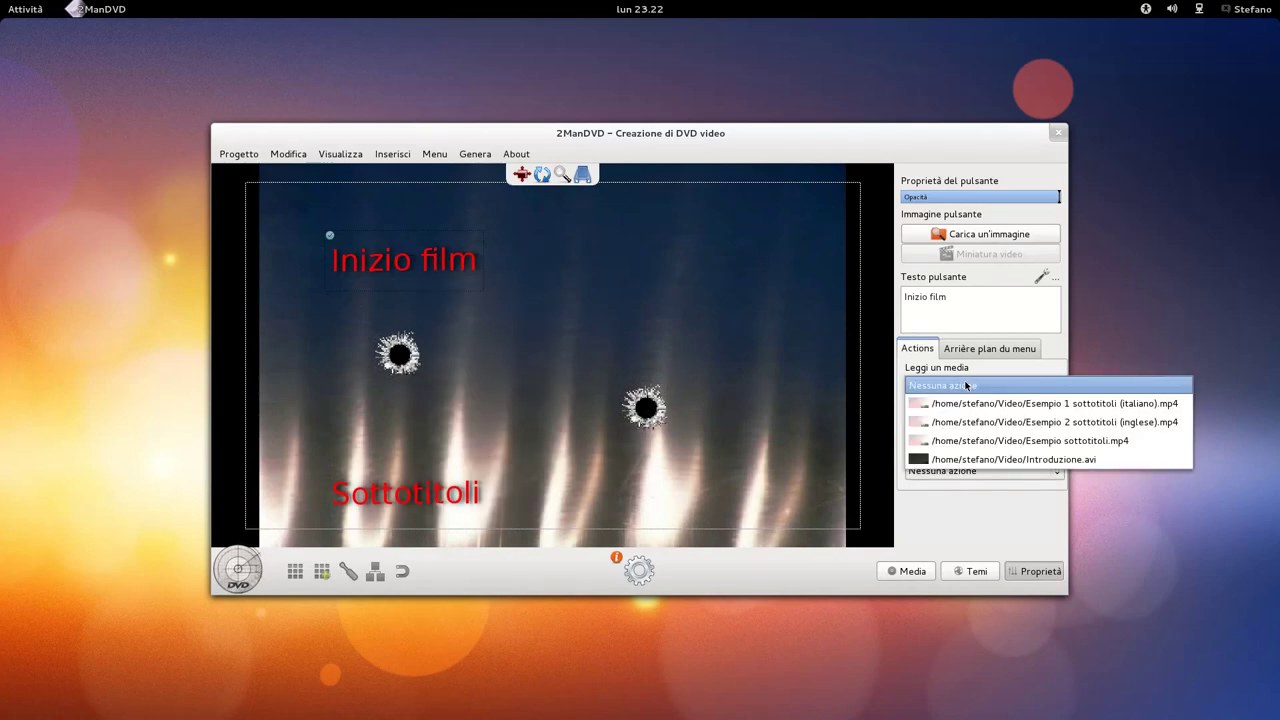
pyautogui.click(985, 441)
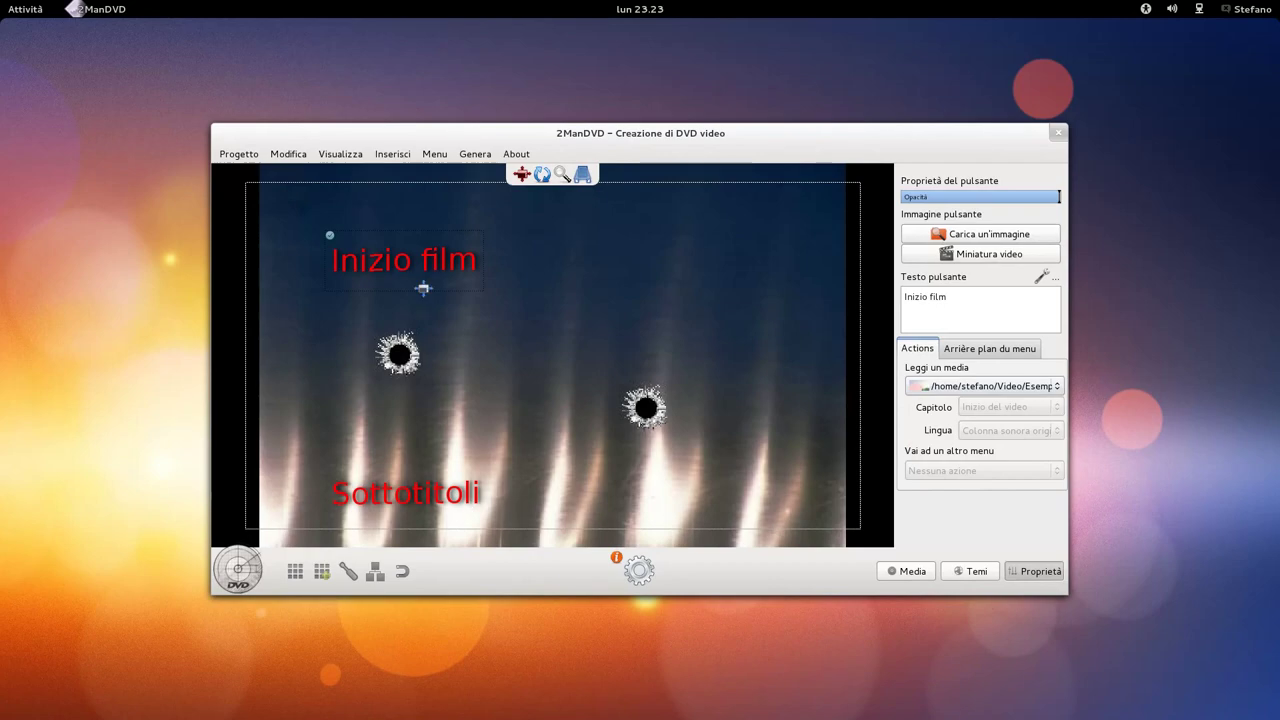
# Choose "Menu principale" as the action after playback for the "Inizio film" button and accept it.
pyautogui.rightClick(412, 260)
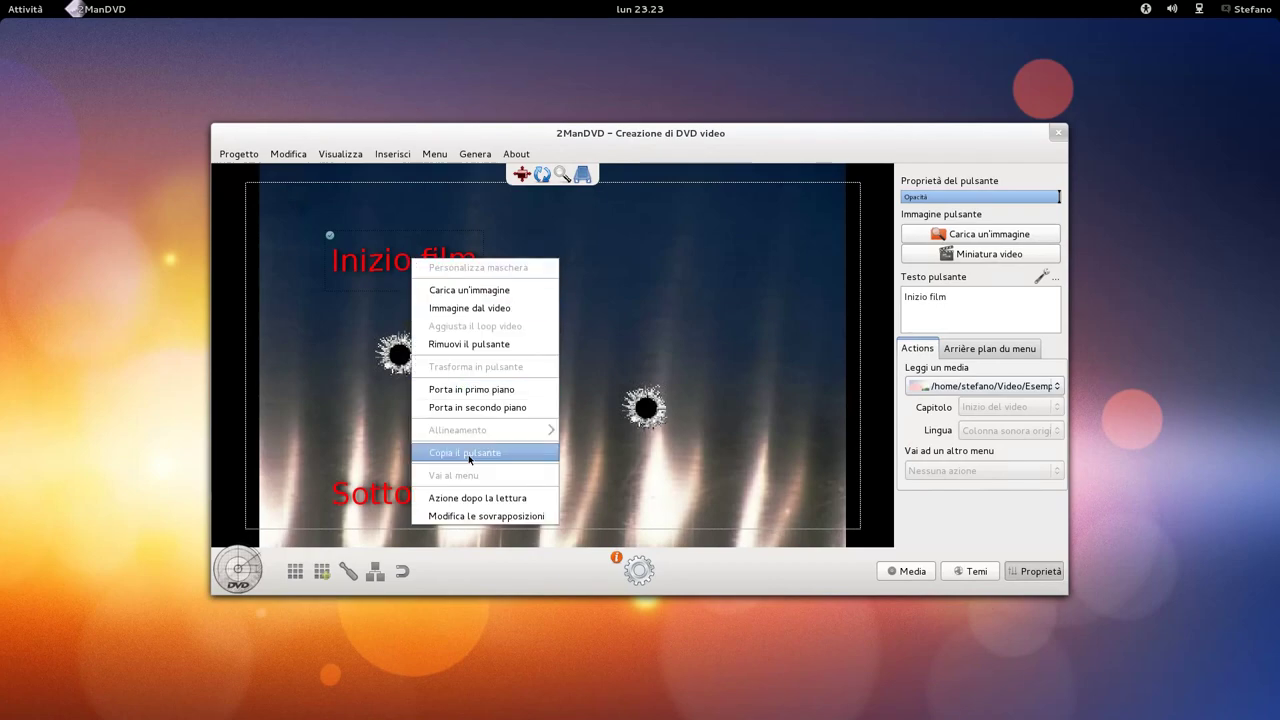
pyautogui.click(489, 494)
pyautogui.click(600, 483)
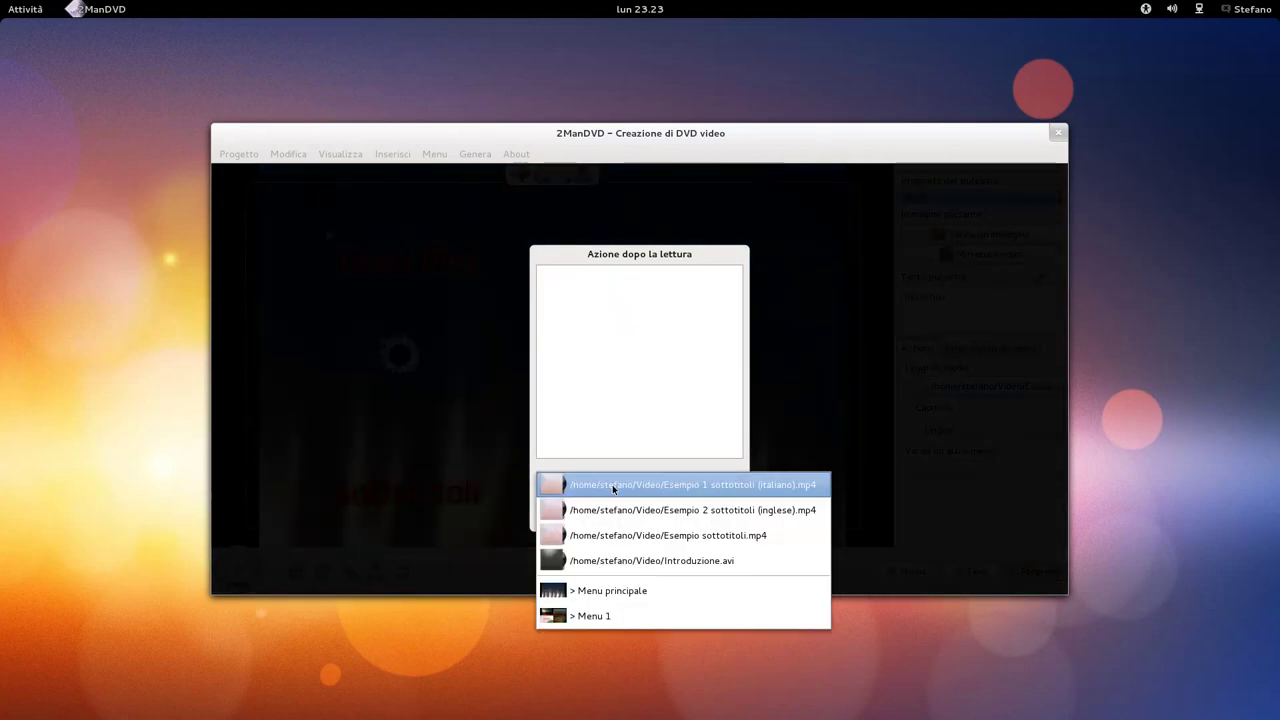
pyautogui.click(640, 592)
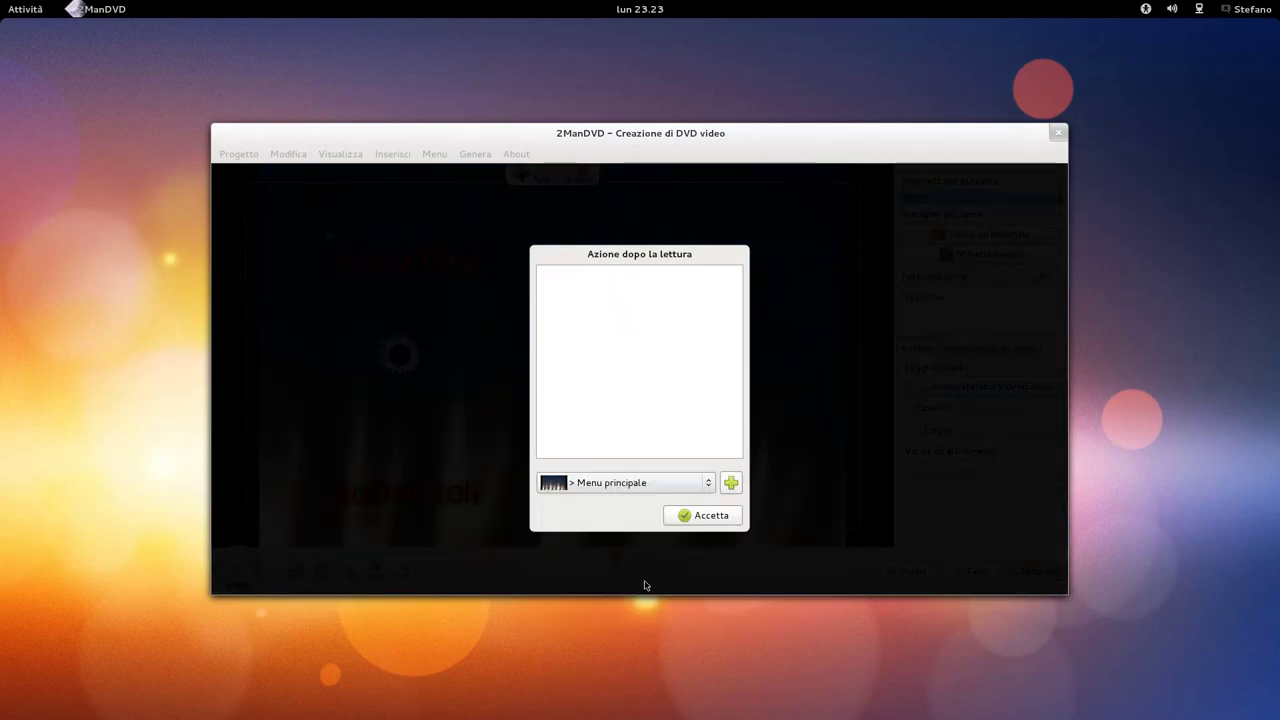
pyautogui.click(686, 516)
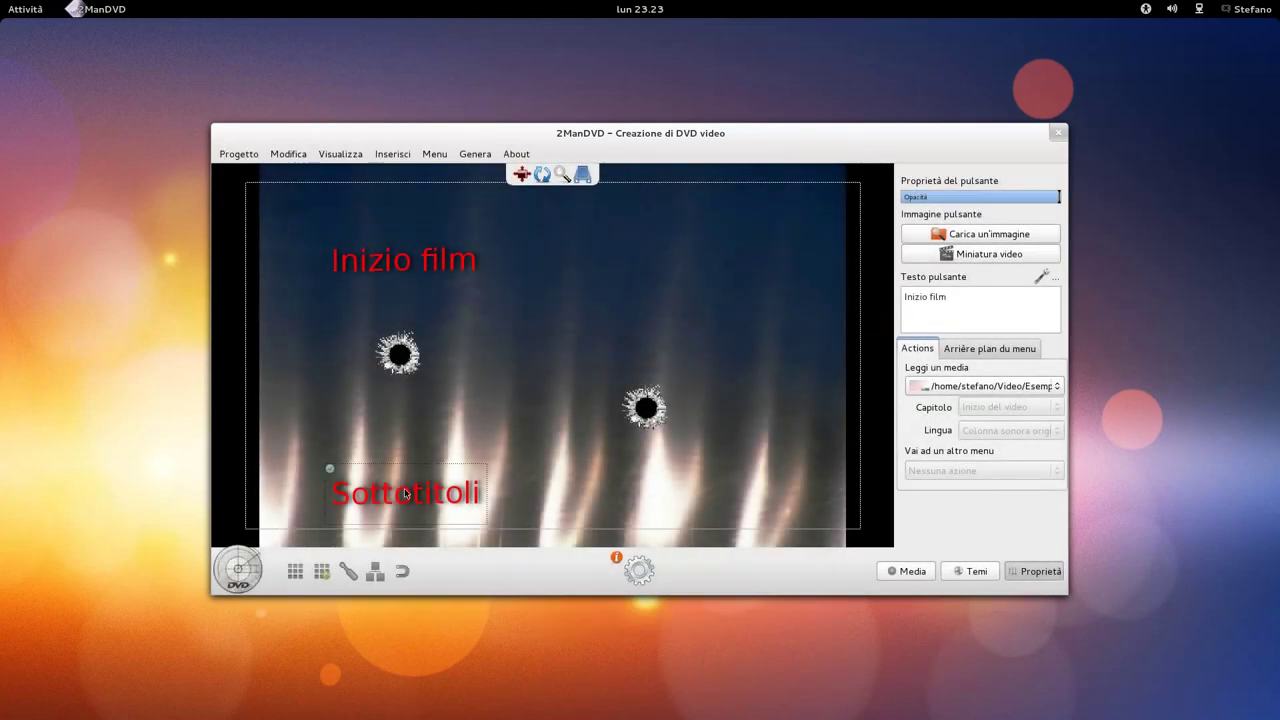
# Turn the main menu's "Sottotitoli" text into a button that goes to Menu 1.
pyautogui.click(405, 494)
pyautogui.rightClick(404, 491)
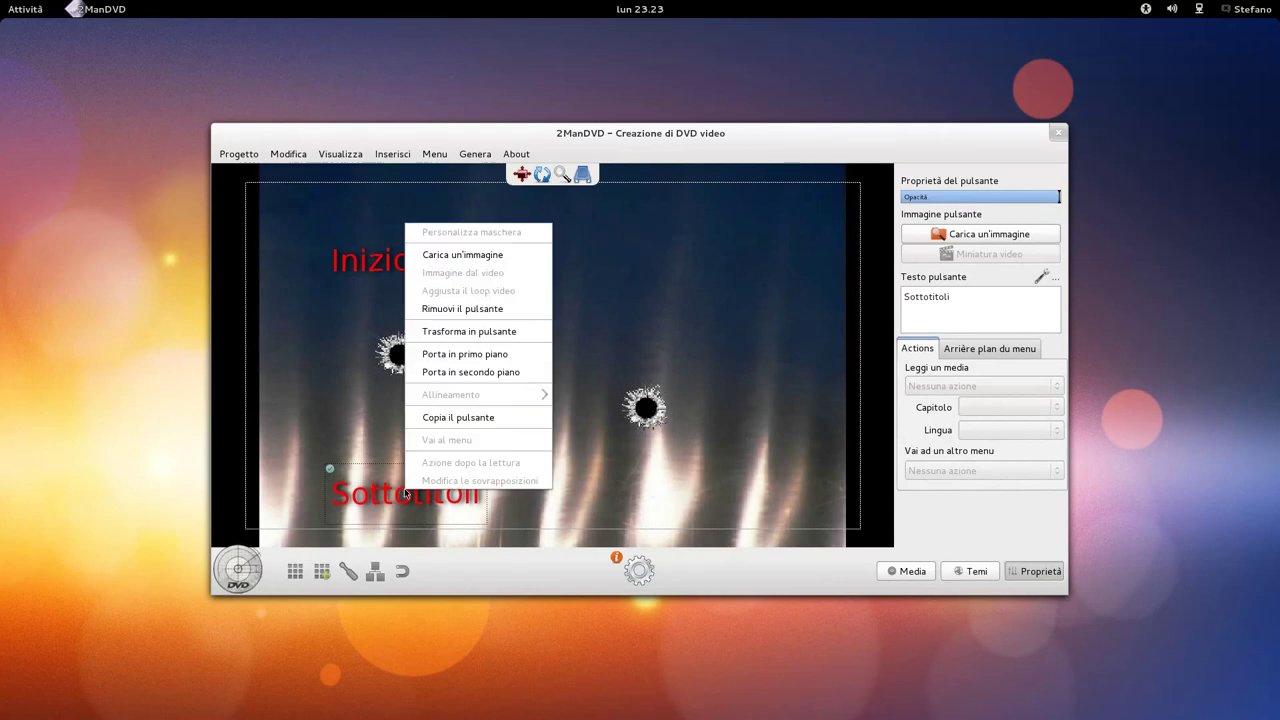
pyautogui.click(474, 331)
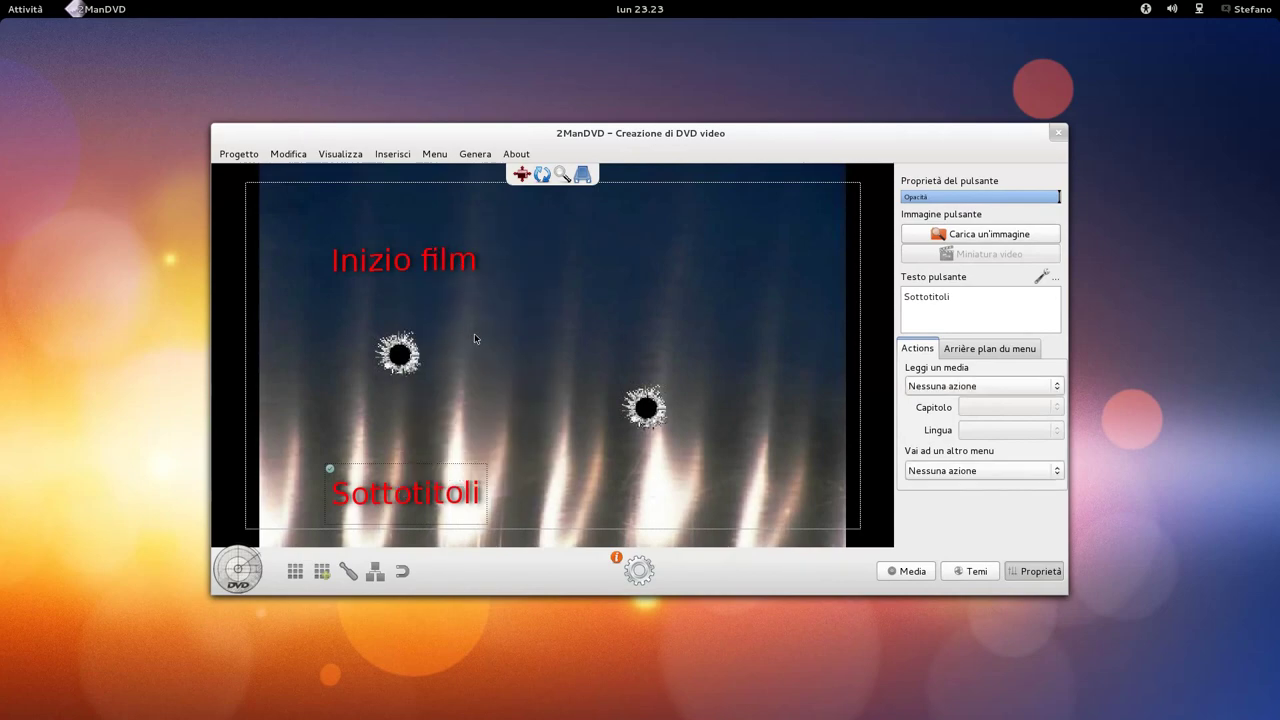
pyautogui.click(958, 468)
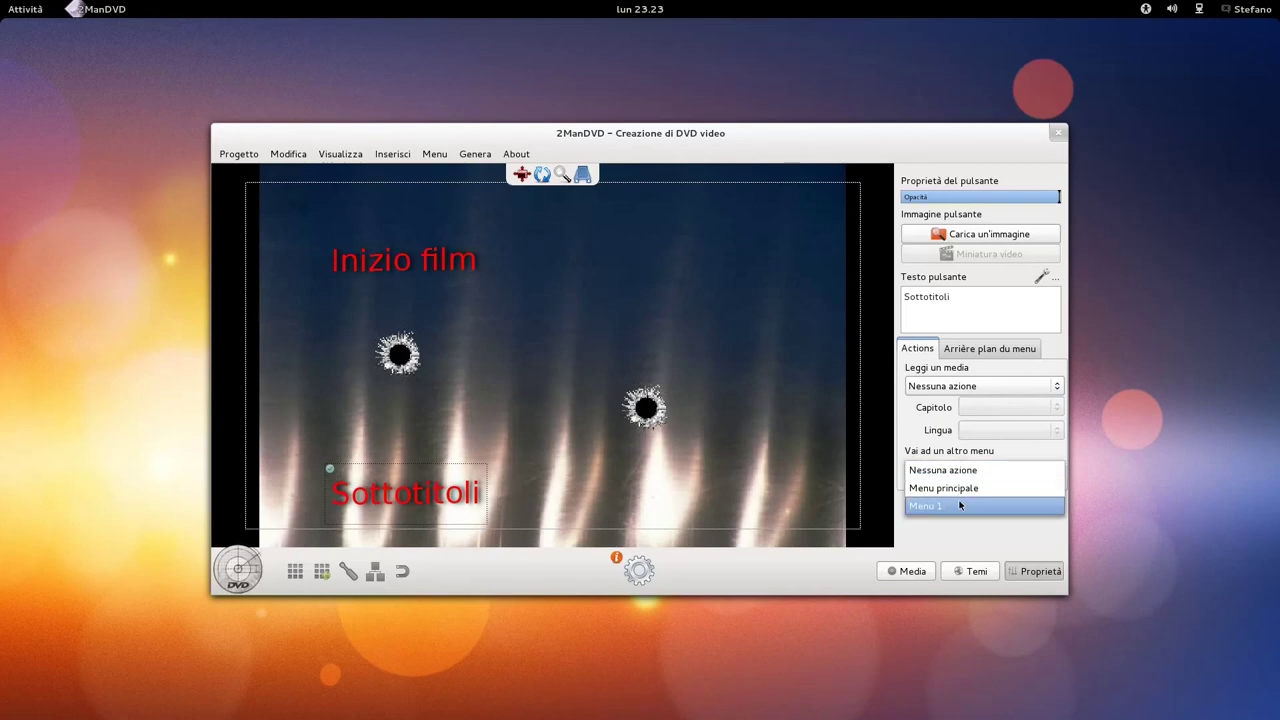
pyautogui.click(960, 505)
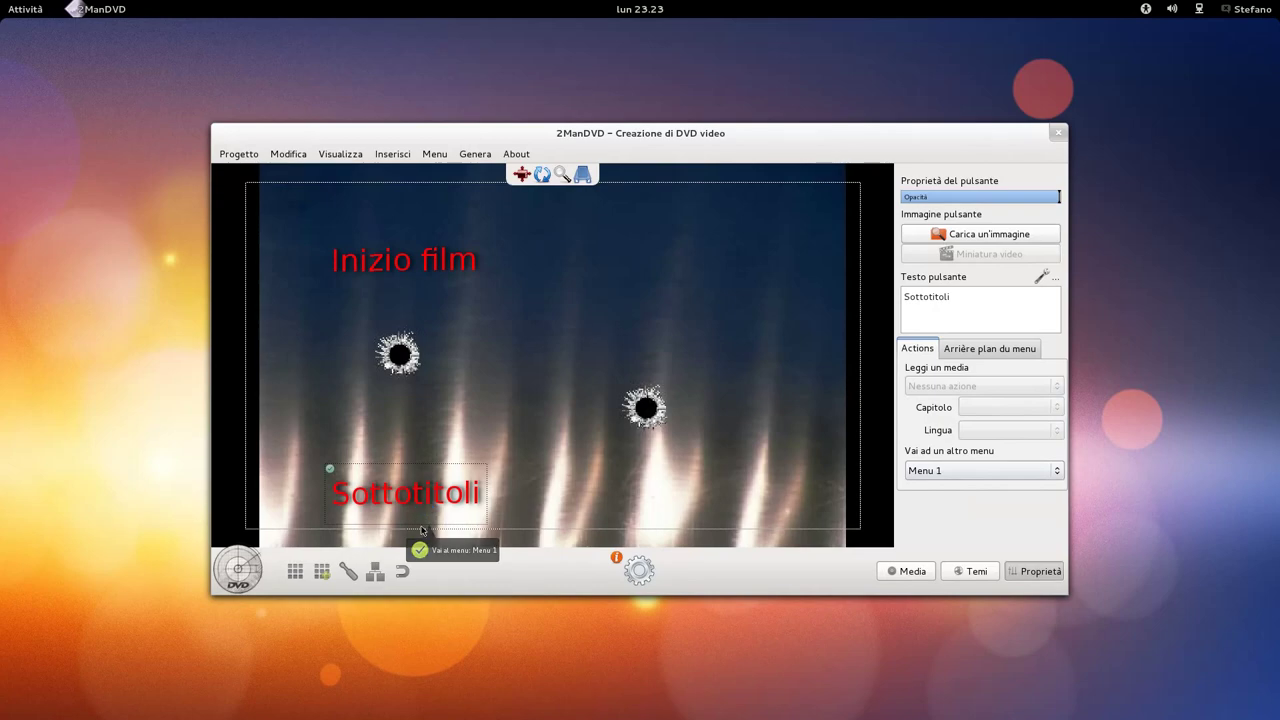
# Show the DVD structure diagram and spread out its menu and video nodes so that none overlap and their links can be followed.
pyautogui.click(376, 574)
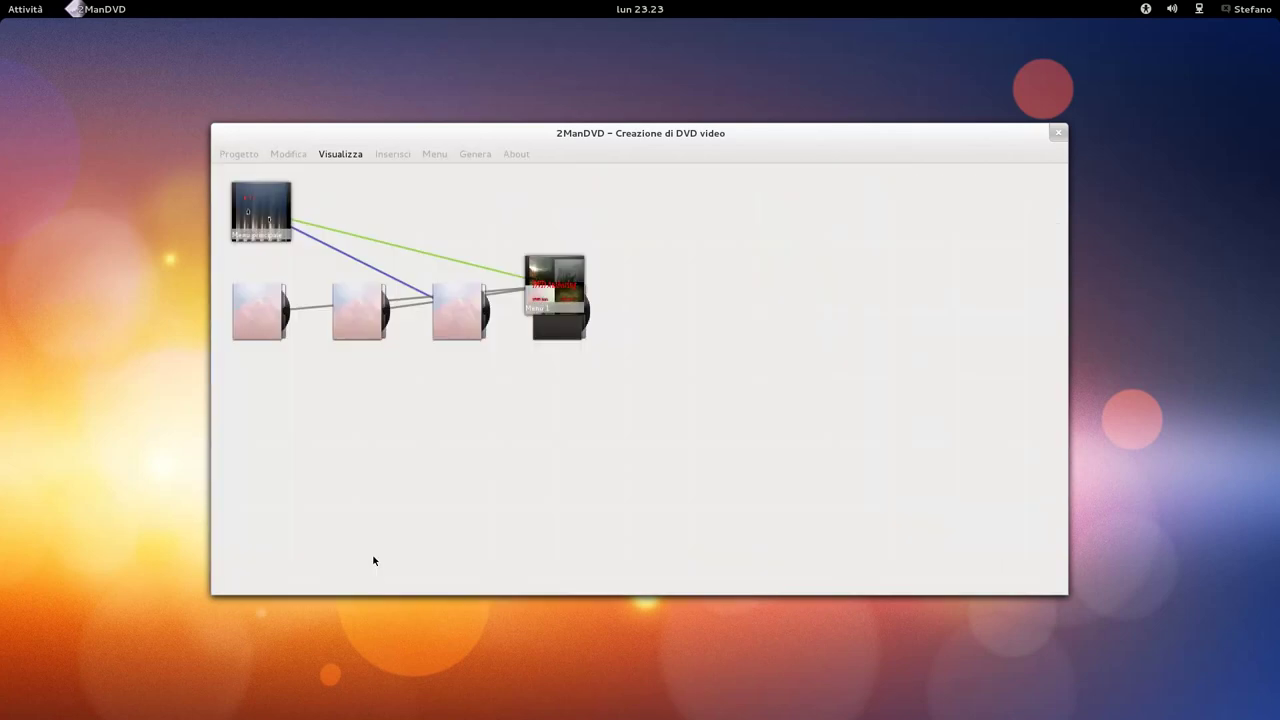
pyautogui.moveTo(257, 211); pyautogui.dragTo(395, 220)
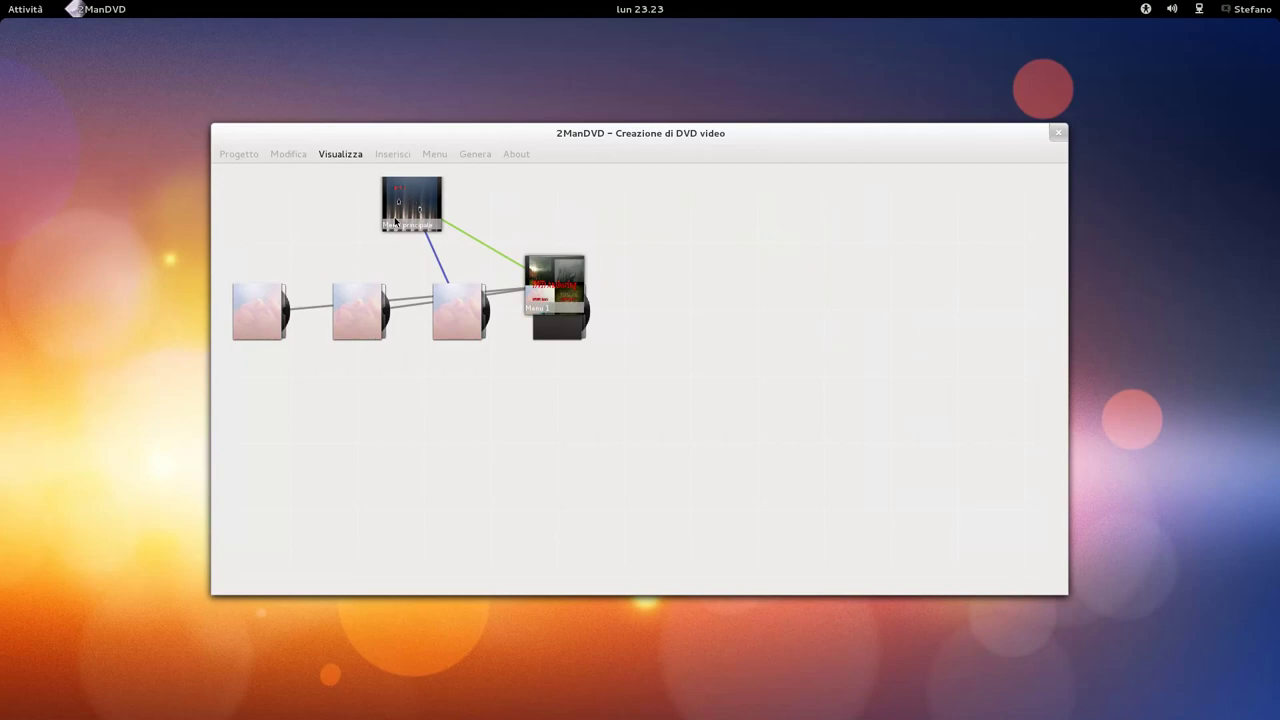
pyautogui.moveTo(248, 330); pyautogui.dragTo(253, 368)
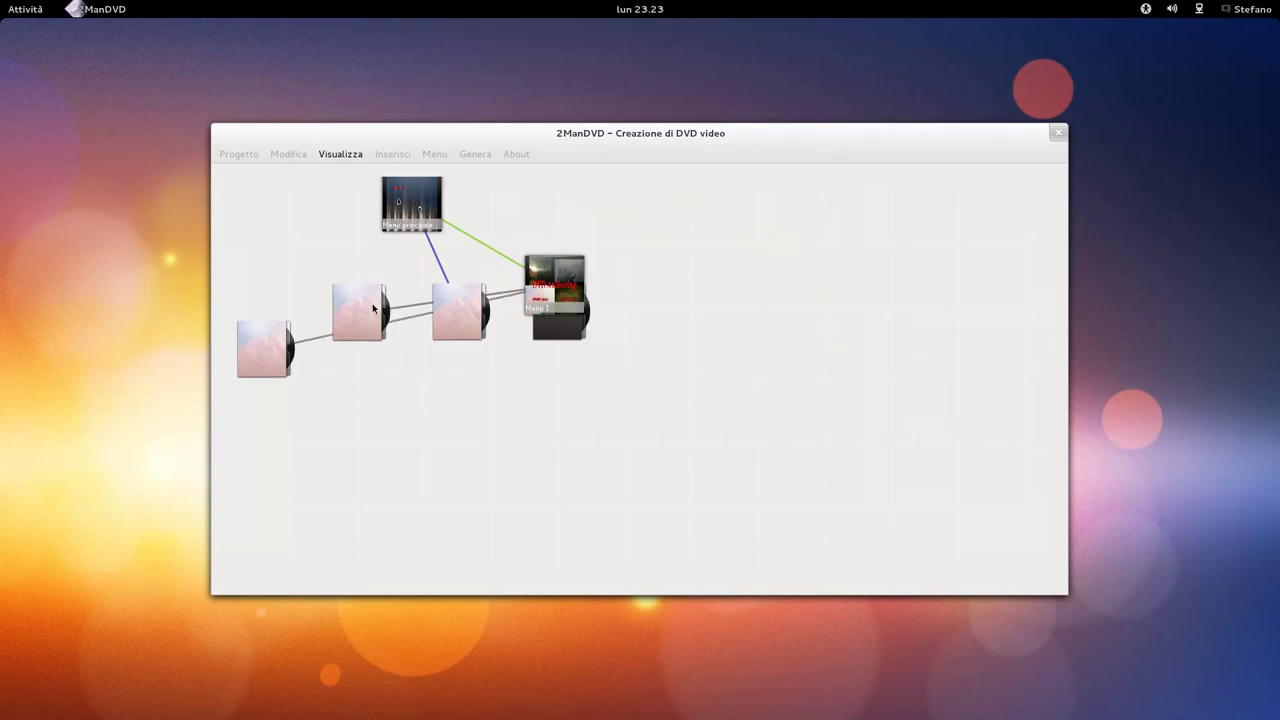
pyautogui.moveTo(373, 308); pyautogui.dragTo(395, 421)
pyautogui.moveTo(451, 323); pyautogui.dragTo(318, 284)
pyautogui.moveTo(545, 310); pyautogui.dragTo(560, 246)
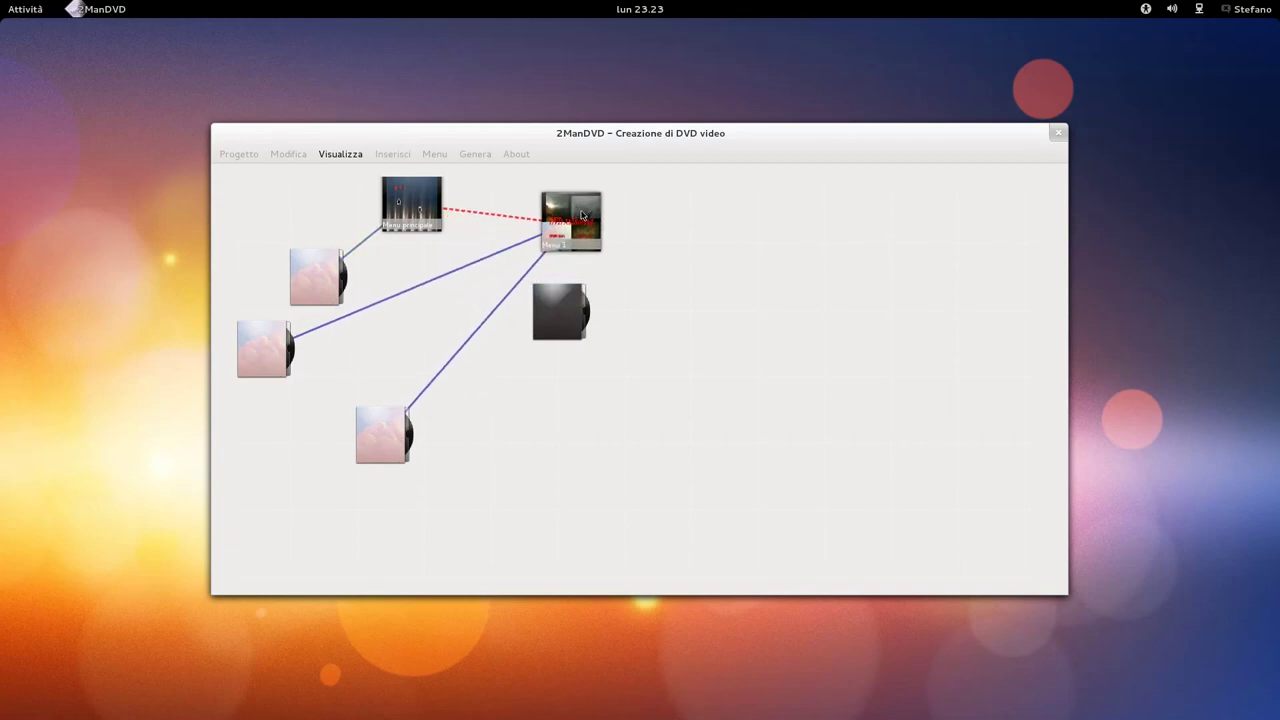
pyautogui.moveTo(573, 300); pyautogui.dragTo(590, 325)
pyautogui.moveTo(639, 363); pyautogui.dragTo(641, 368)
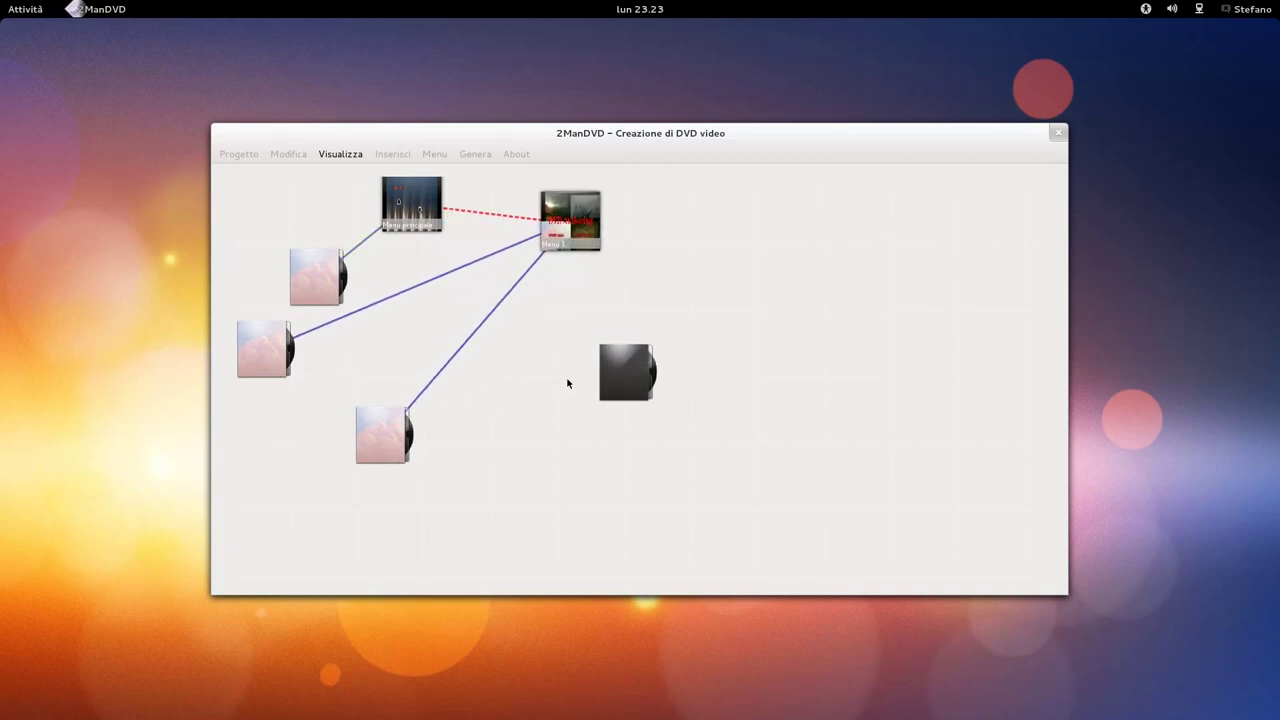
# Arrange the linked video nodes beneath the menus that play them, and return to the menu editor.
pyautogui.moveTo(385, 426); pyautogui.dragTo(655, 327)
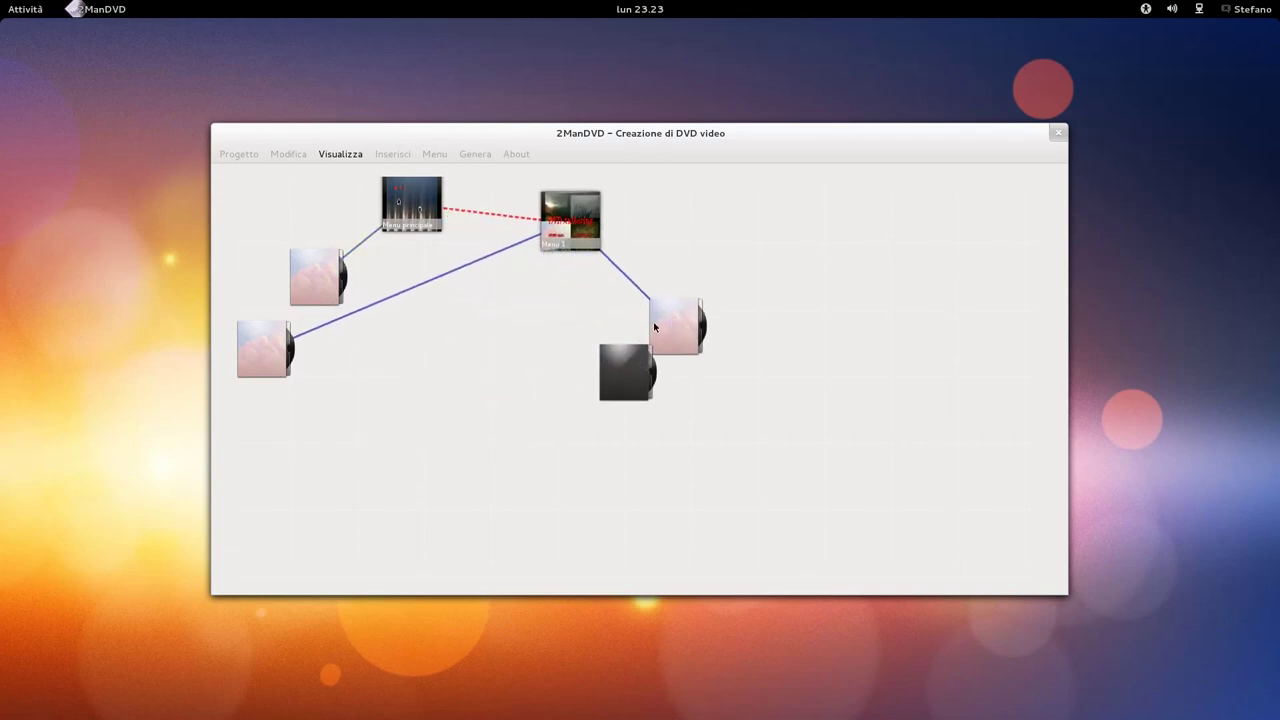
pyautogui.moveTo(292, 345); pyautogui.dragTo(540, 316)
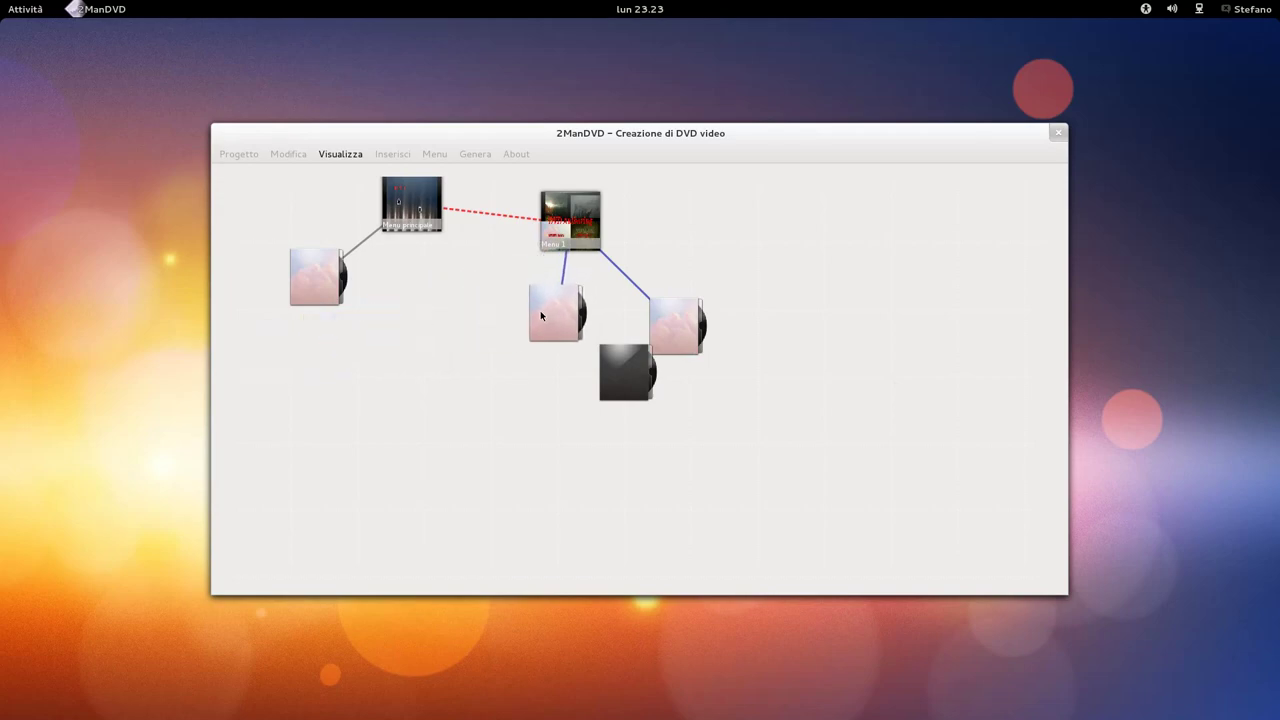
pyautogui.moveTo(334, 294); pyautogui.dragTo(413, 334)
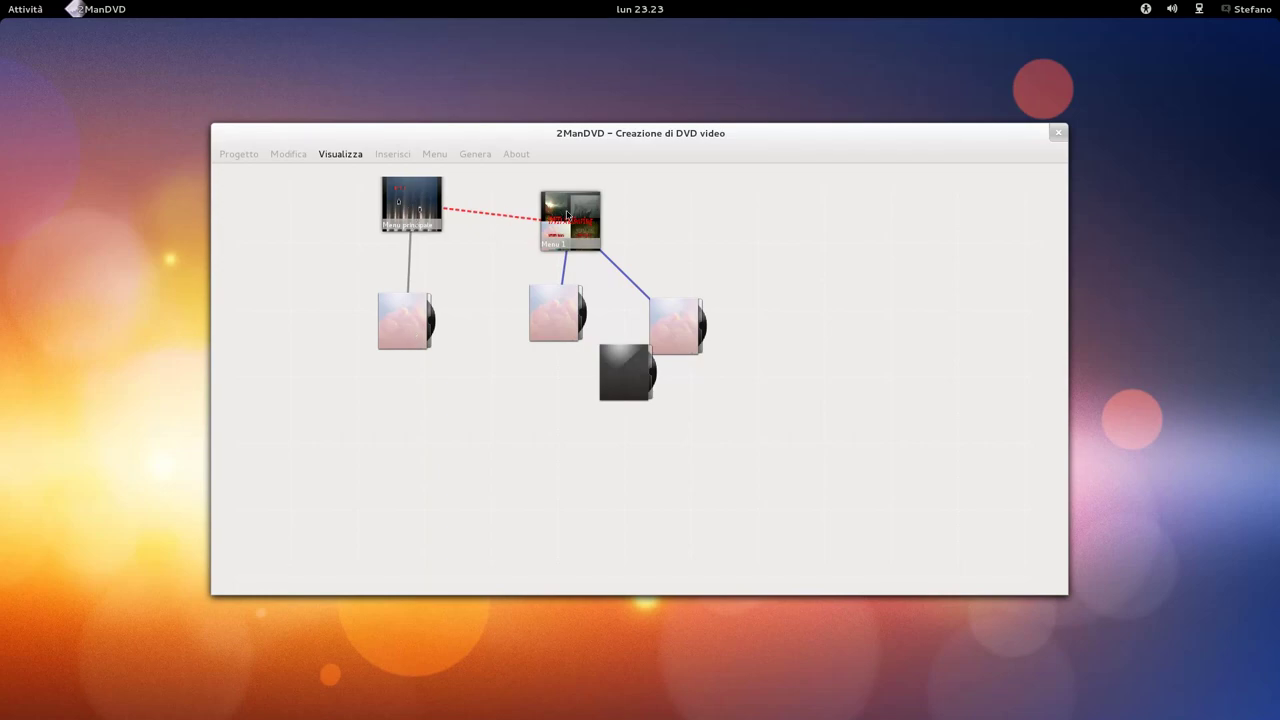
pyautogui.moveTo(648, 312)
pyautogui.mouseDown()
pyautogui.moveTo(667, 314)
pyautogui.moveTo(666, 296)
pyautogui.mouseUp()
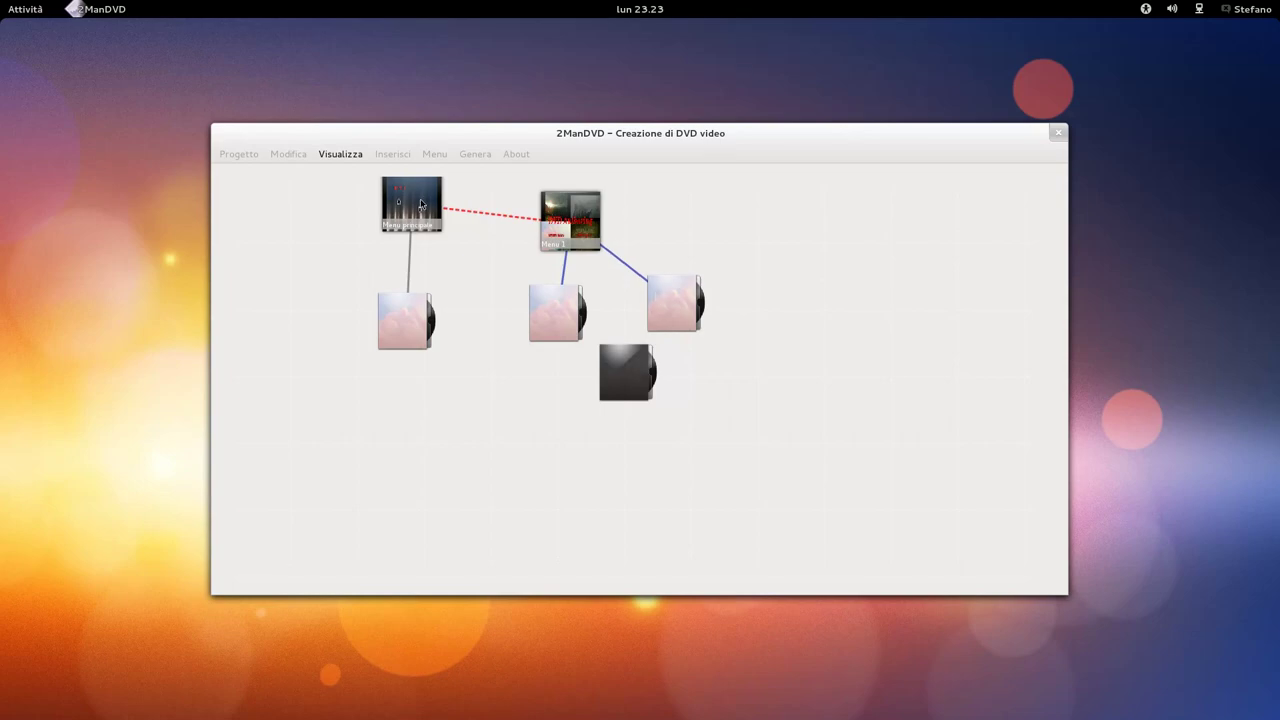
pyautogui.click(358, 154)
pyautogui.click(390, 264)
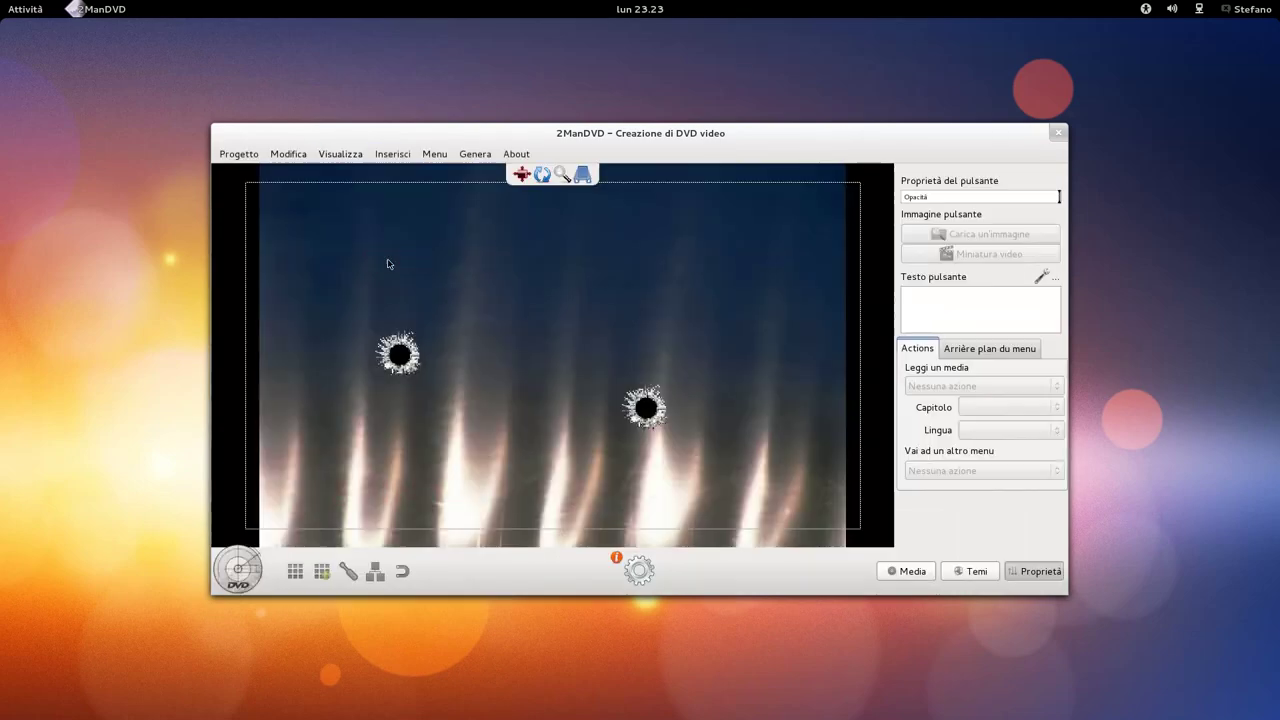
# Set Introduzione.avi from the Video folder as the main menu's introduction video.
pyautogui.rightClick(586, 287)
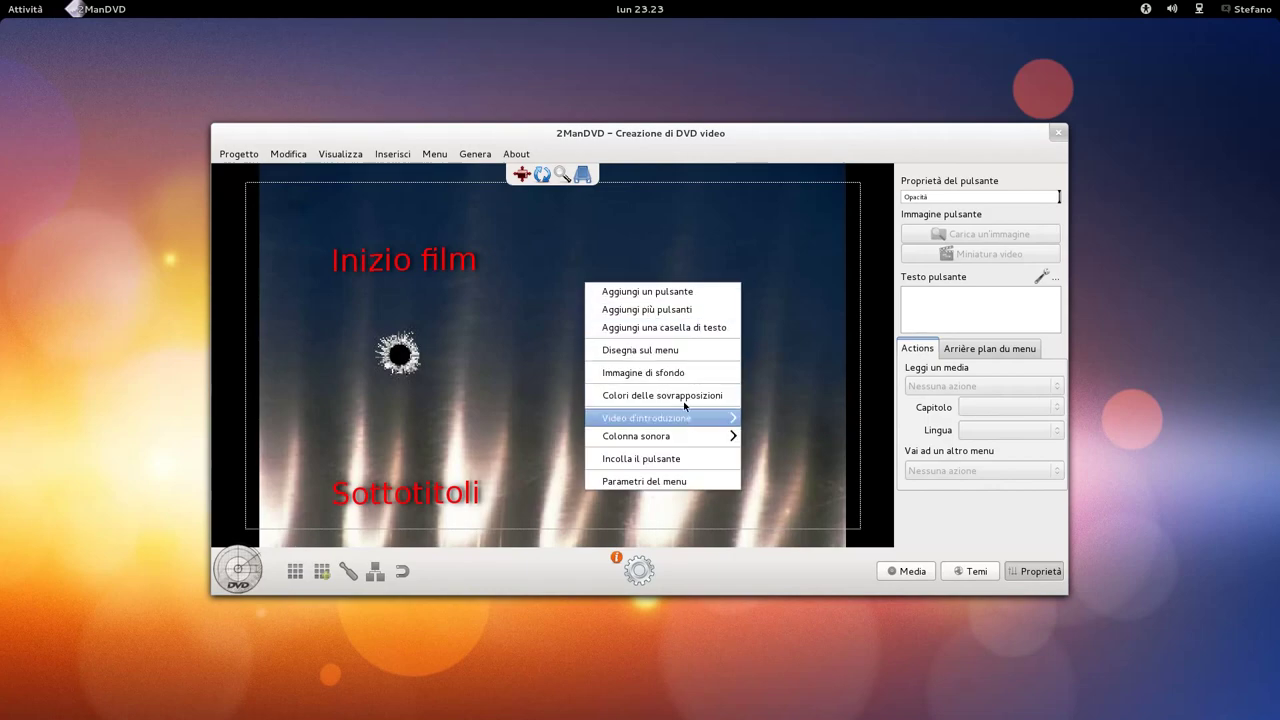
pyautogui.moveTo(690, 420)
pyautogui.click(783, 420)
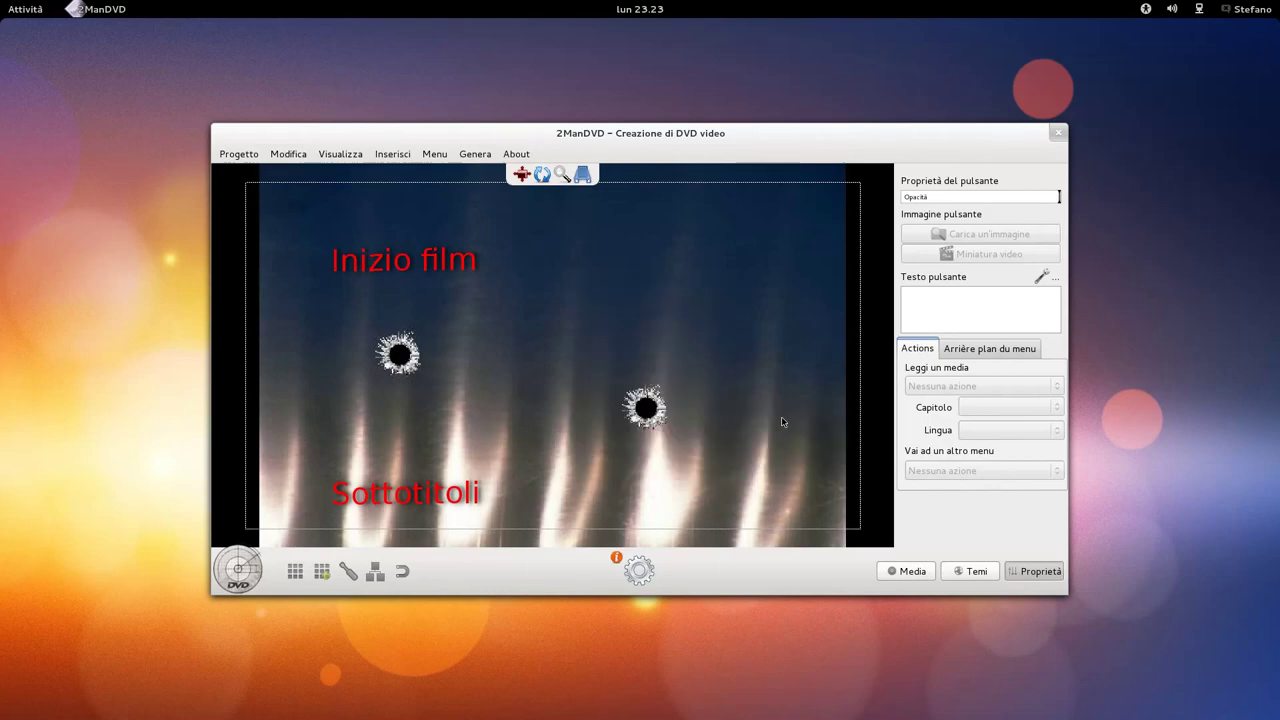
pyautogui.doubleClick(525, 406)
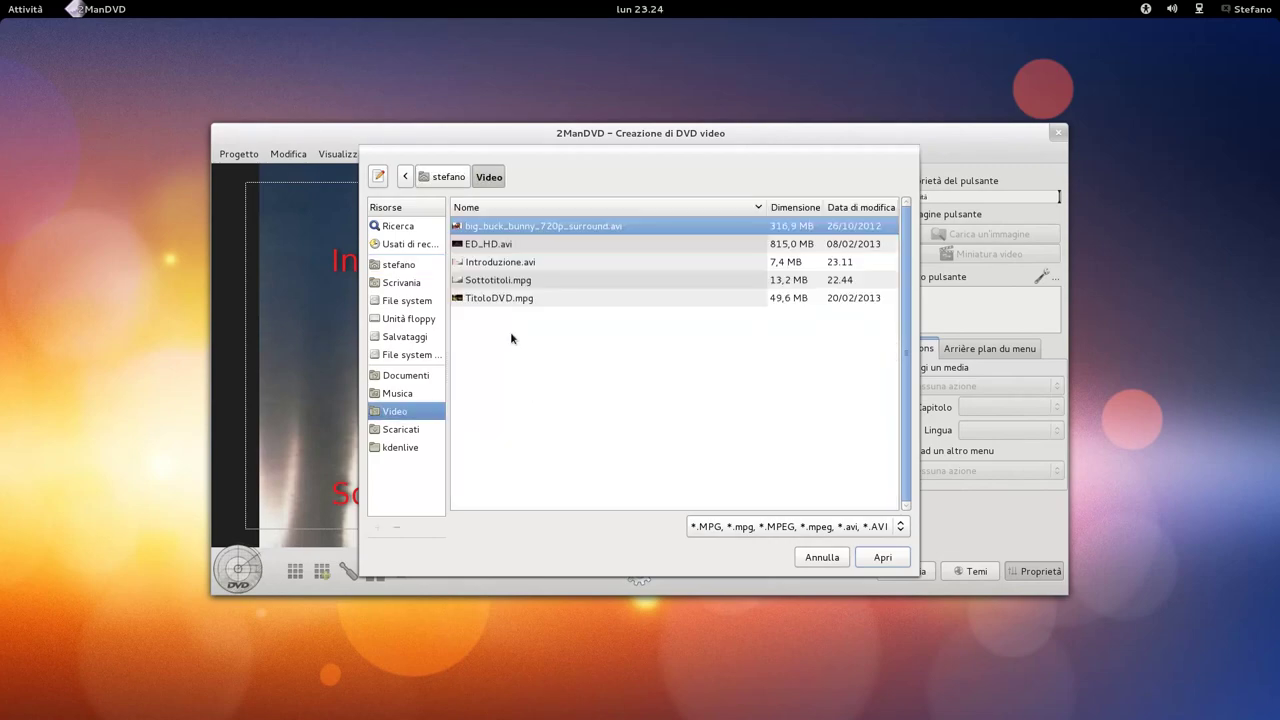
pyautogui.click(500, 262)
pyautogui.press('Return')
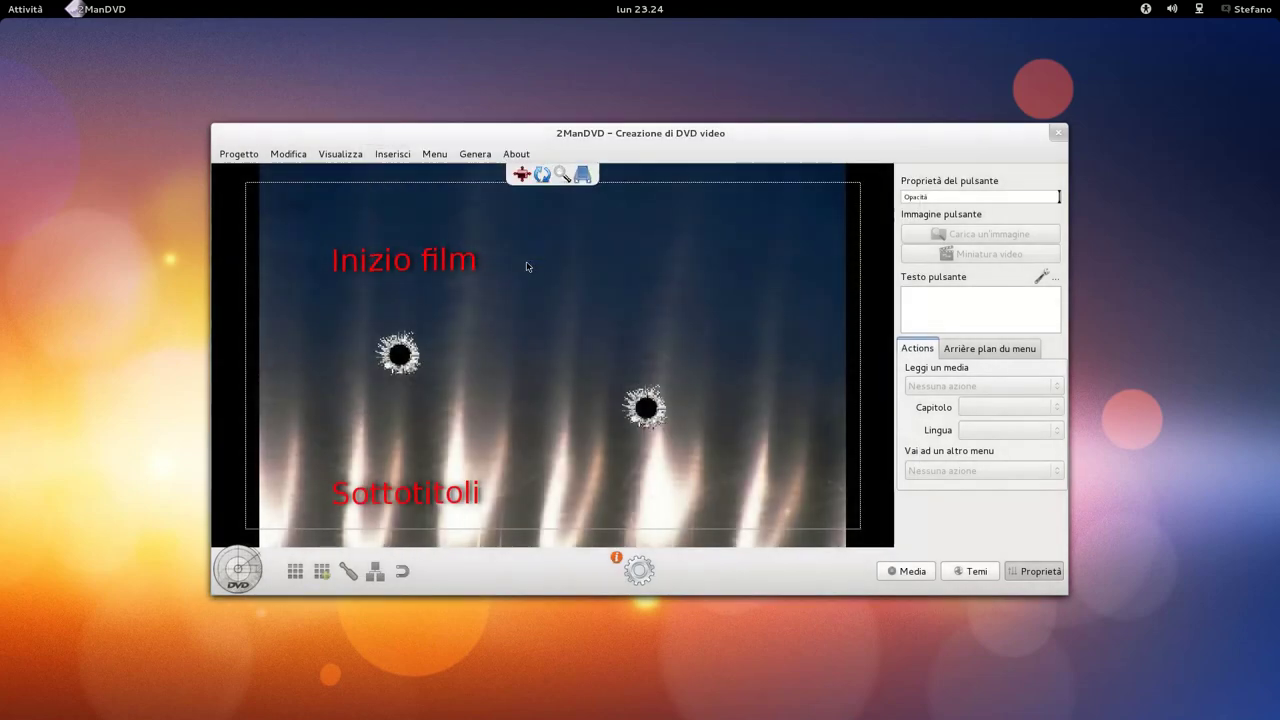
# Load the Sottotitoli italiano.srt subtitles onto the first video in the project's media.
pyautogui.click(900, 574)
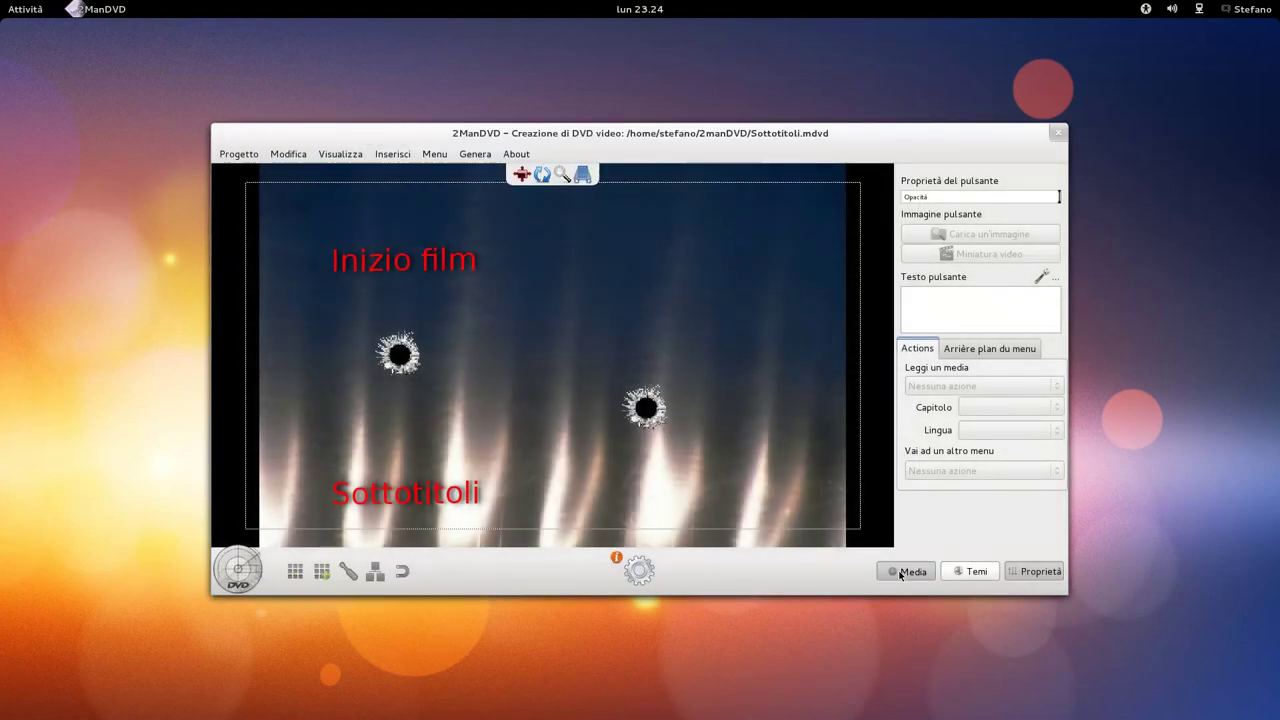
pyautogui.moveTo(961, 223)
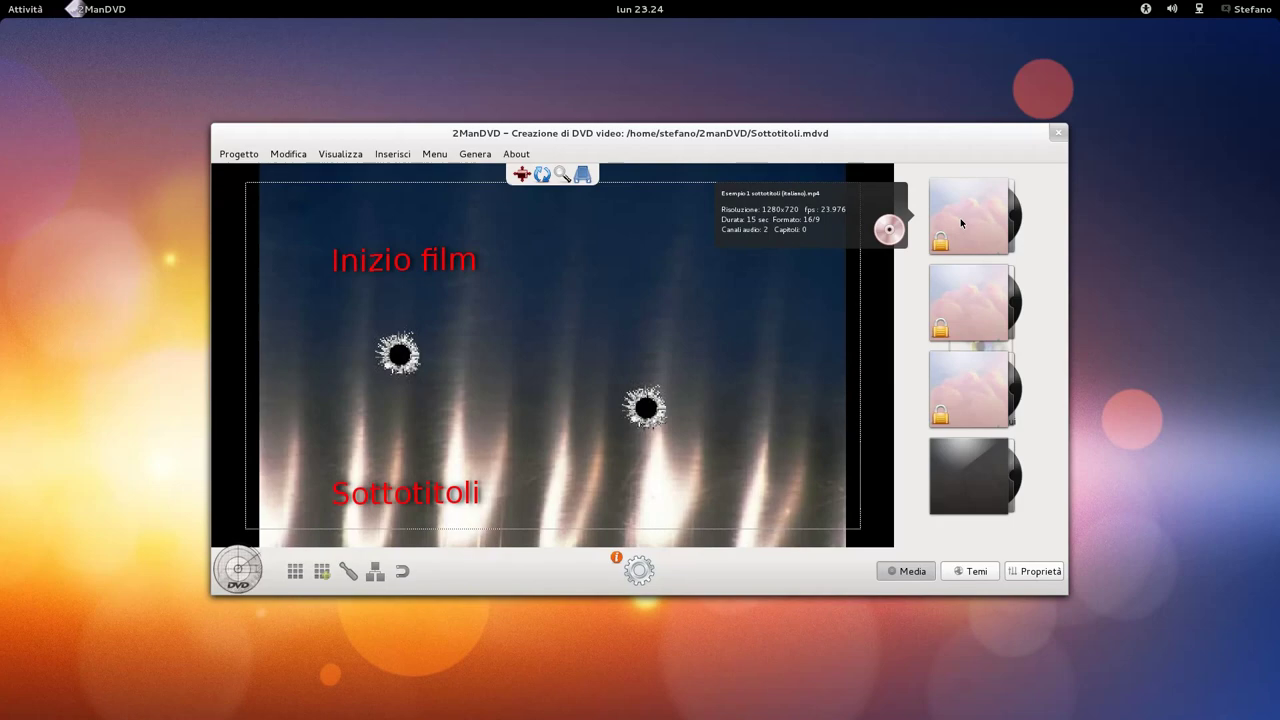
pyautogui.rightClick(961, 223)
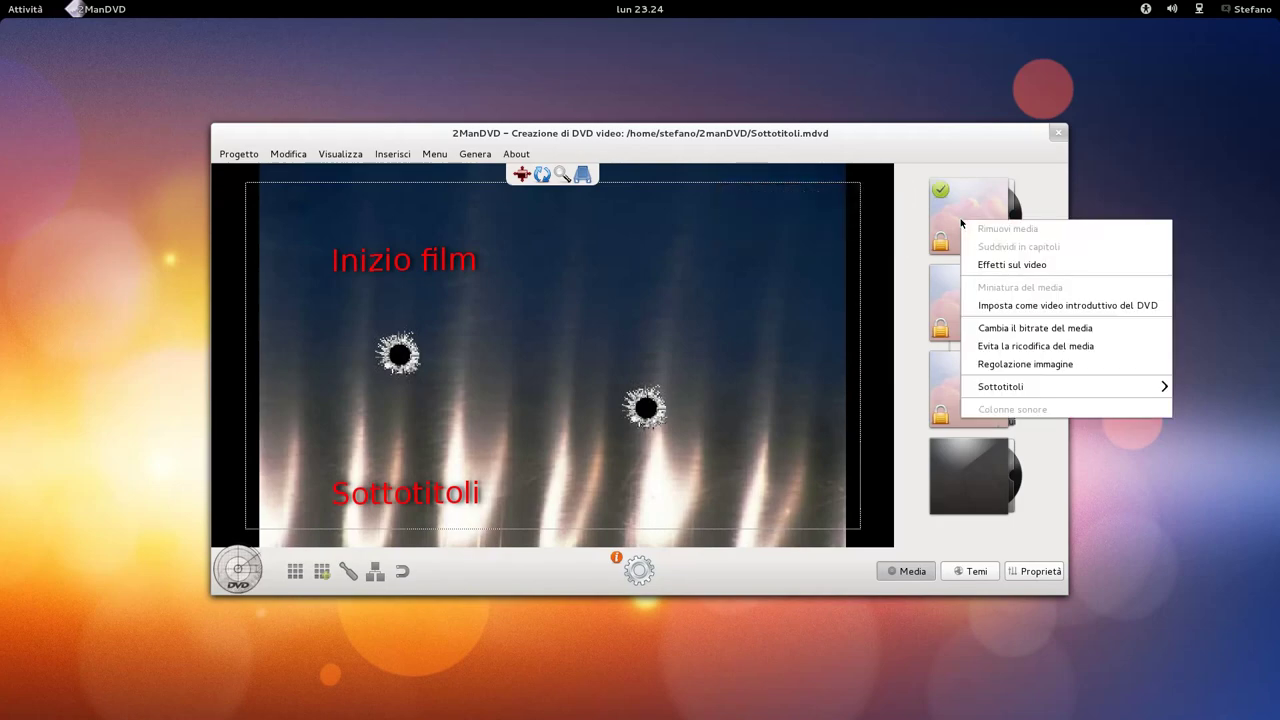
pyautogui.moveTo(1080, 390)
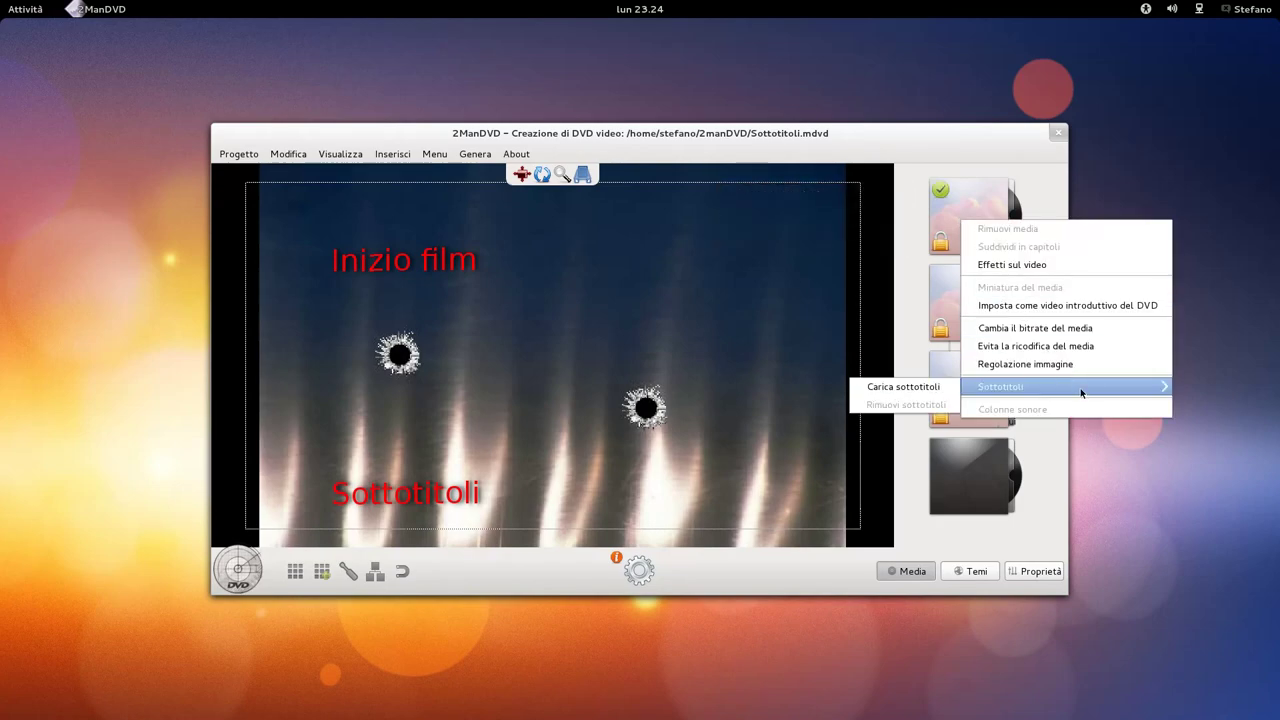
pyautogui.click(915, 389)
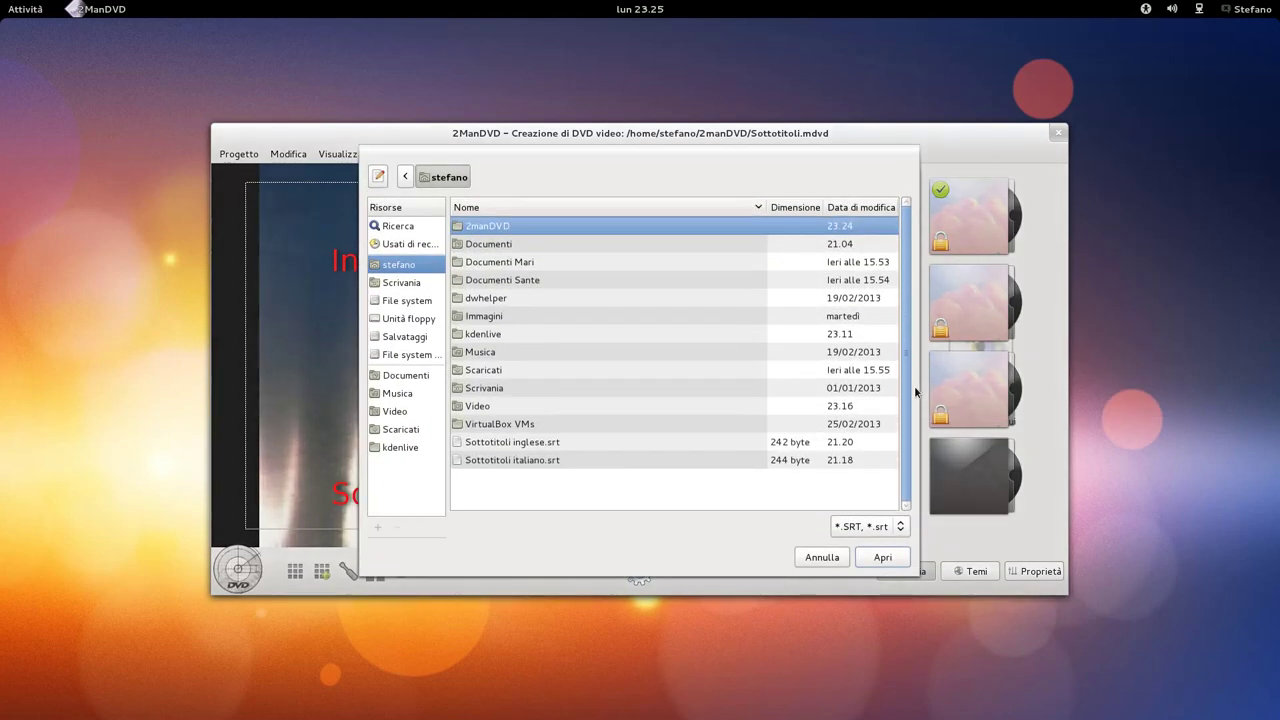
pyautogui.doubleClick(535, 461)
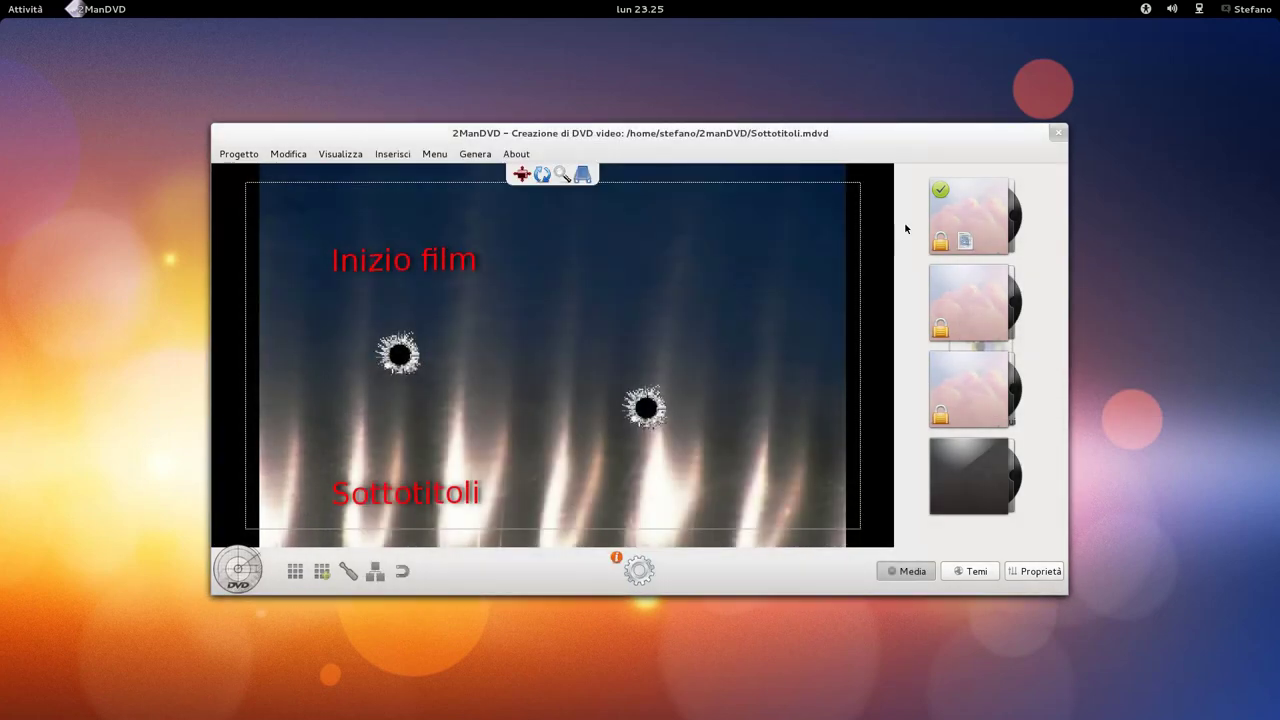
# Load the Sottotitoli inglese.srt subtitles onto the second video in the project's media.
pyautogui.moveTo(944, 216)
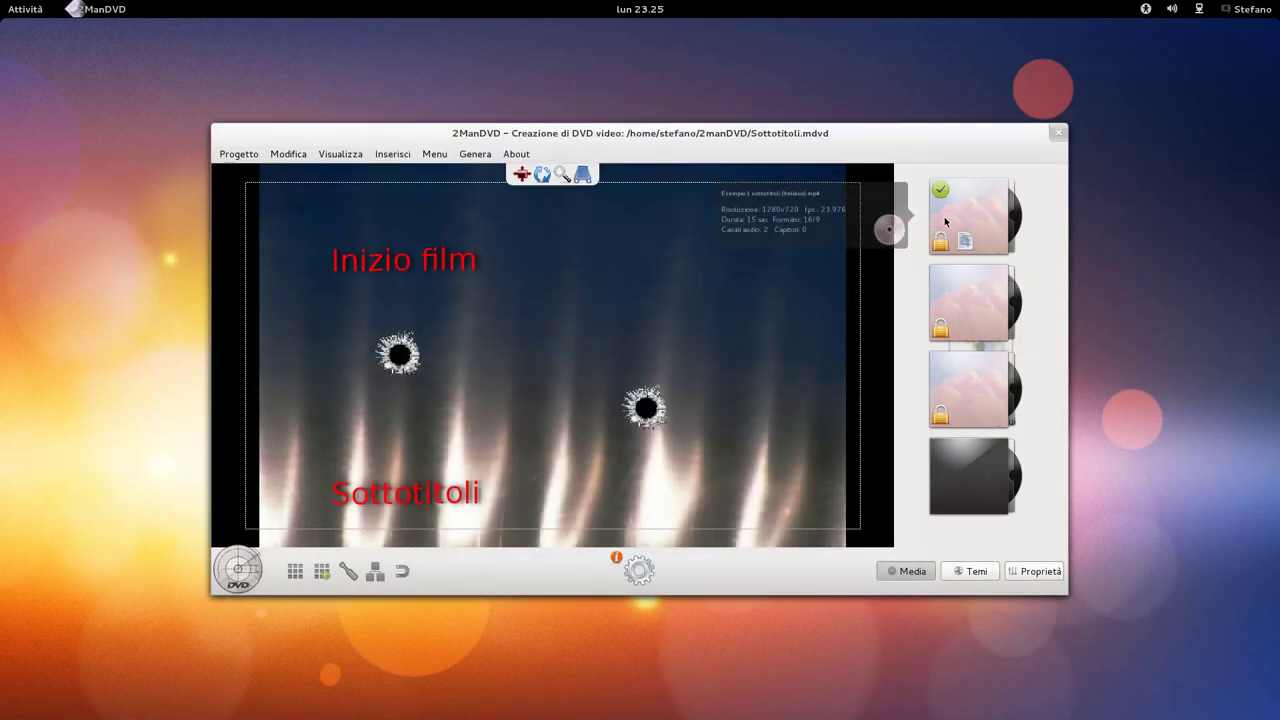
pyautogui.click(955, 310)
pyautogui.rightClick(955, 310)
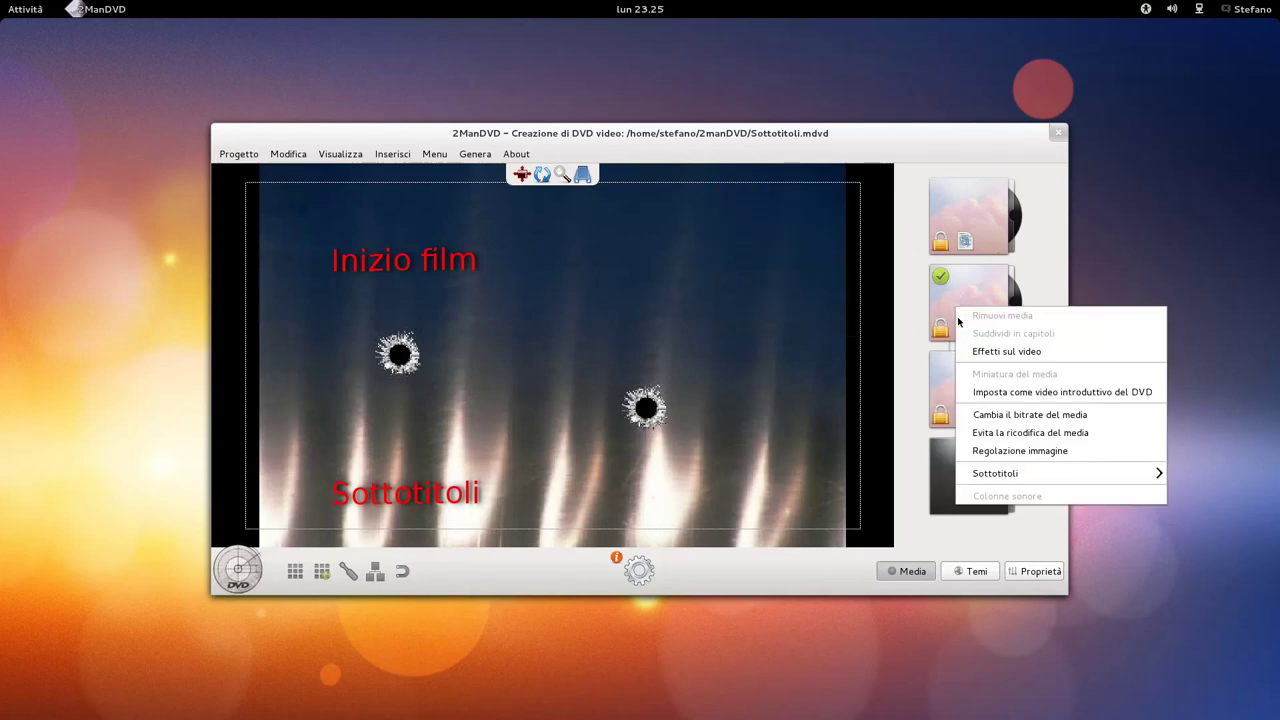
pyautogui.moveTo(990, 475)
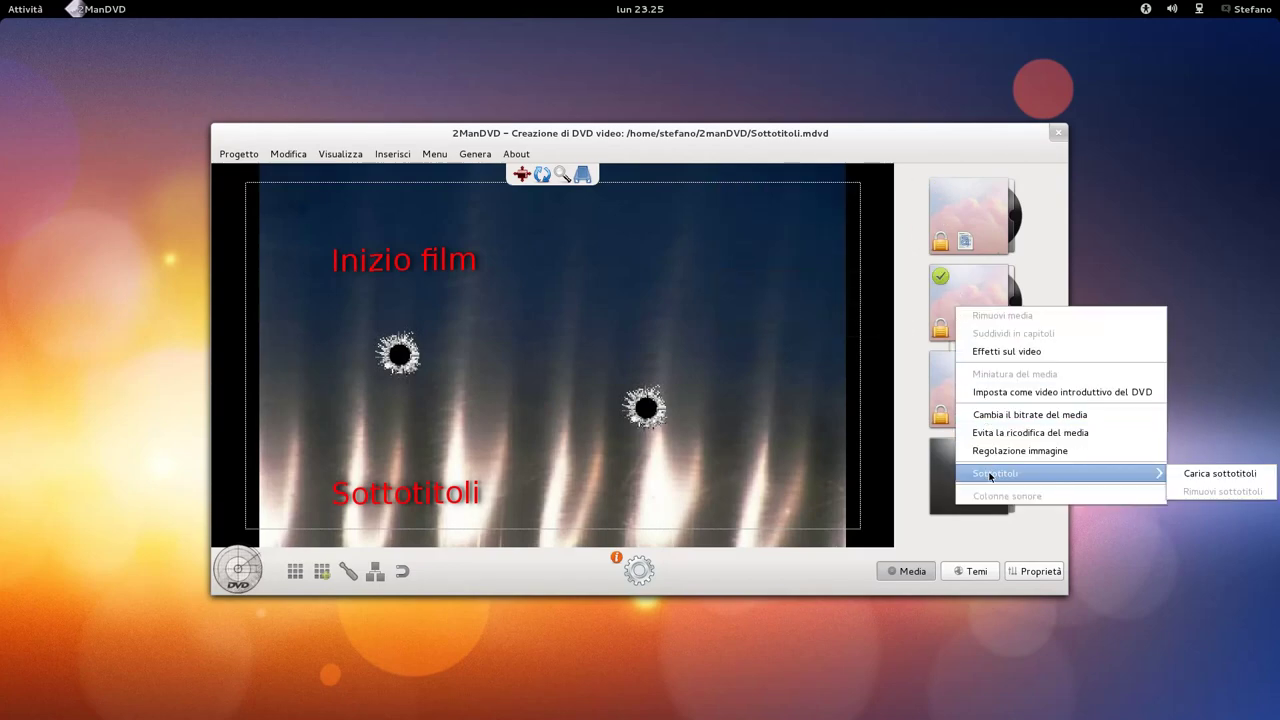
pyautogui.click(1206, 473)
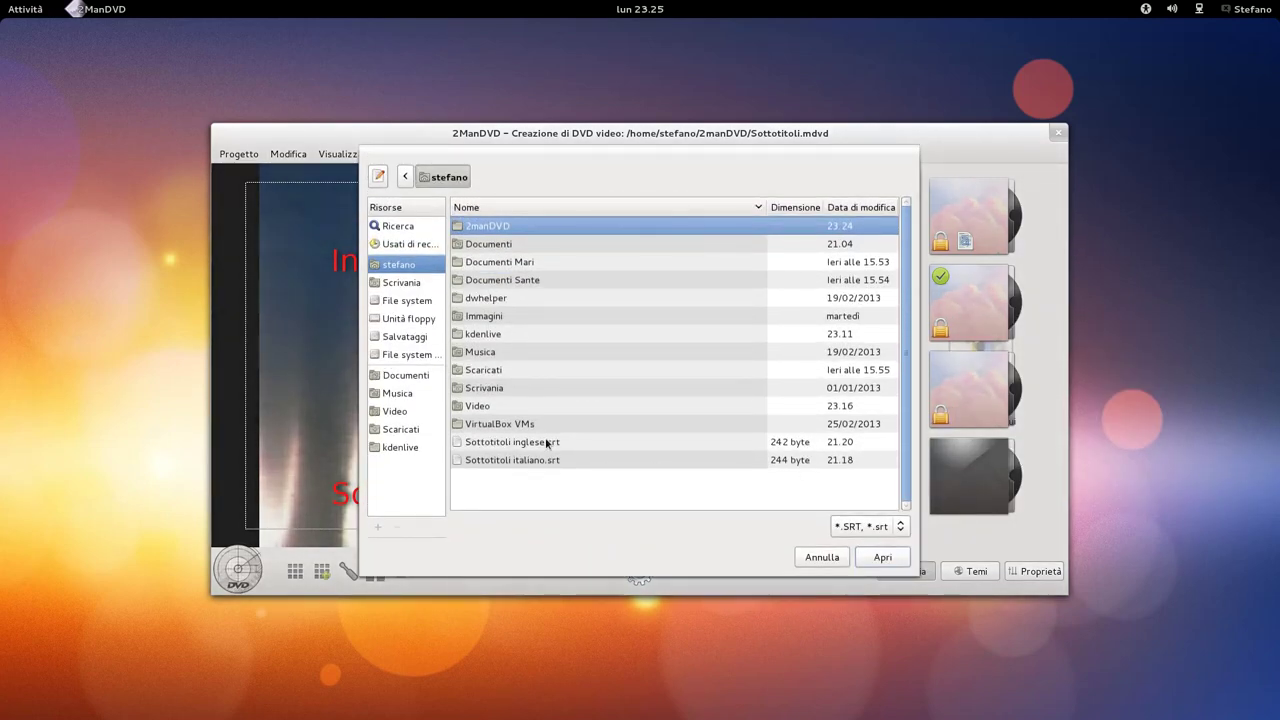
pyautogui.doubleClick(510, 442)
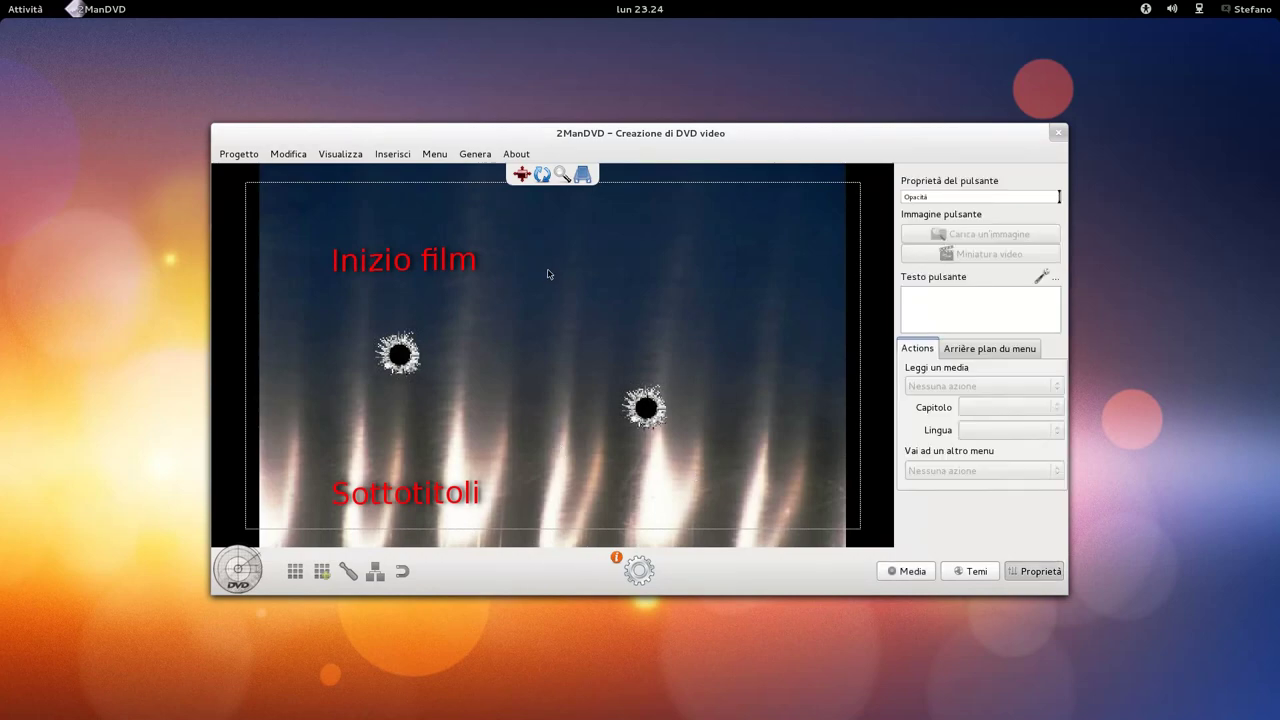
# Save the project as Sottotitoli in the 2manDVD folder.
pyautogui.click(251, 154)
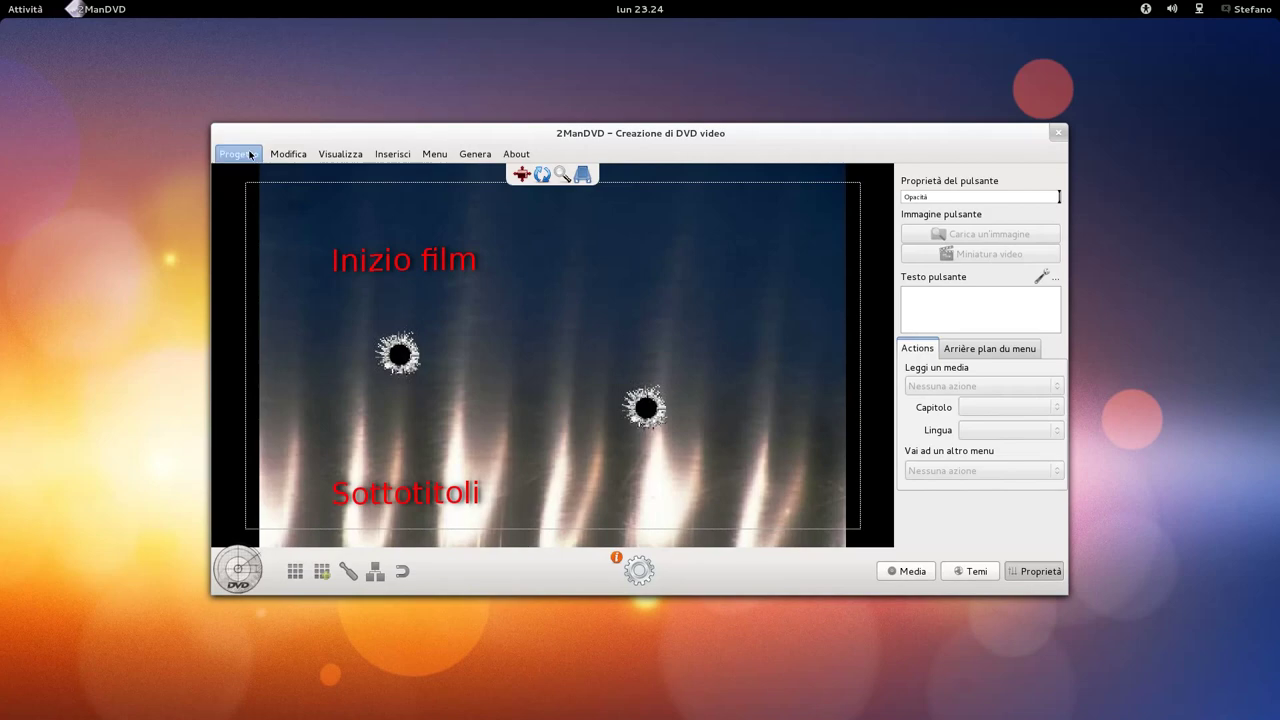
pyautogui.click(262, 231)
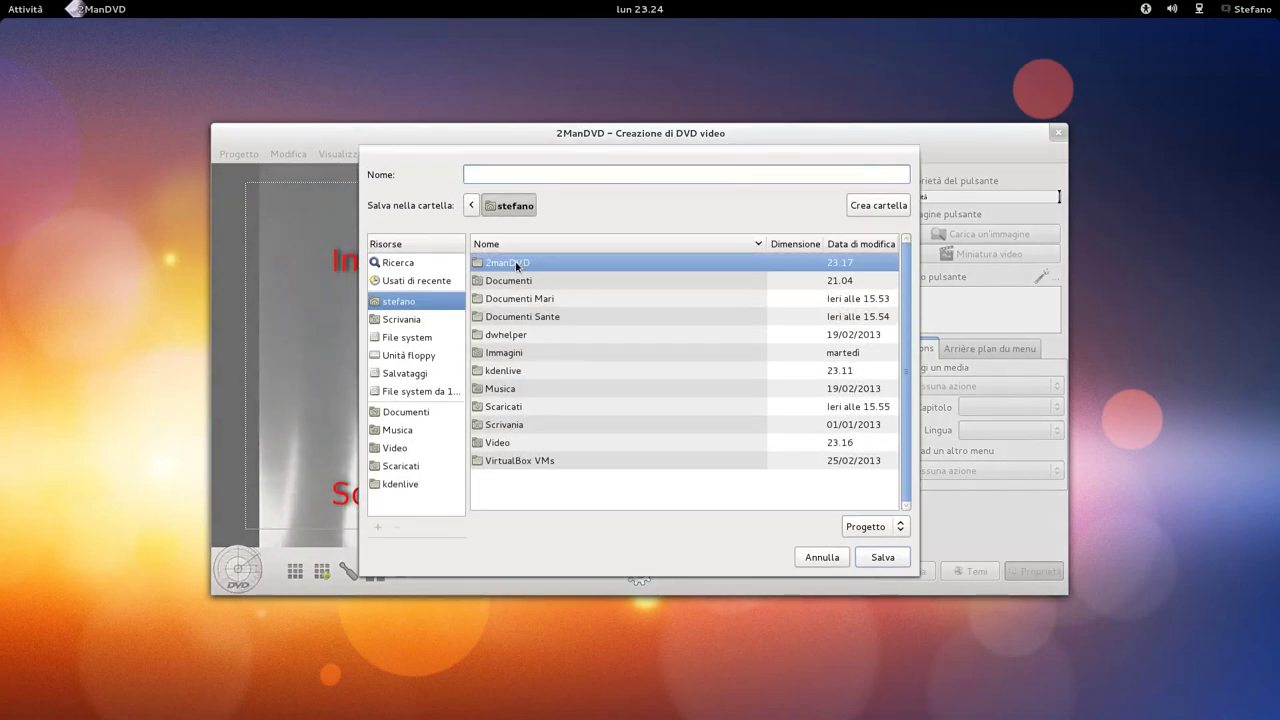
pyautogui.doubleClick(510, 261)
pyautogui.click(487, 176)
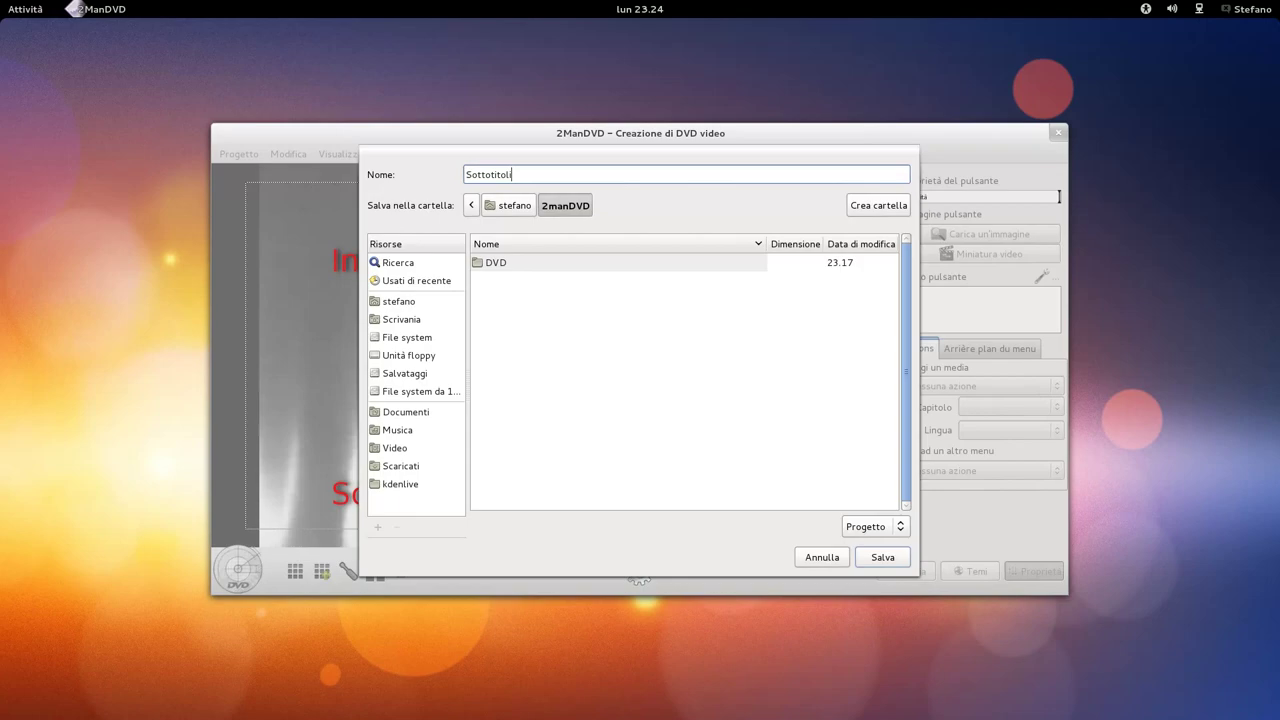
pyautogui.click(884, 556)
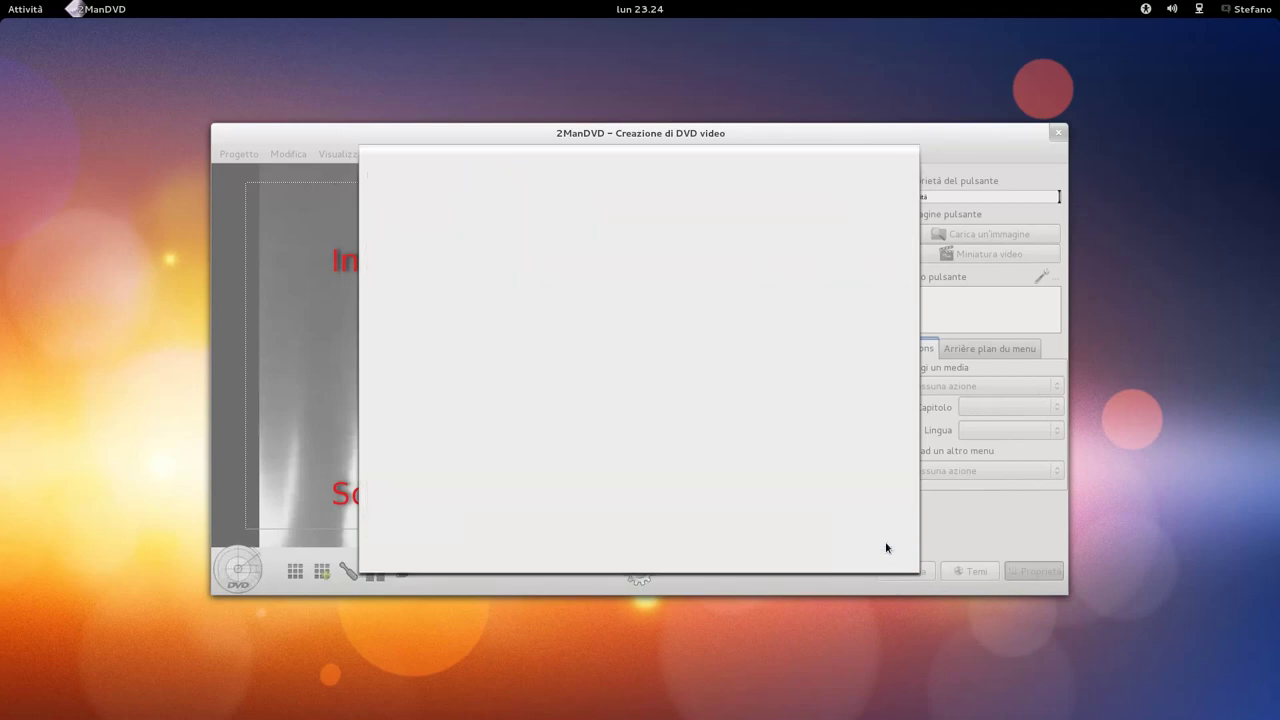
pyautogui.click(705, 210)
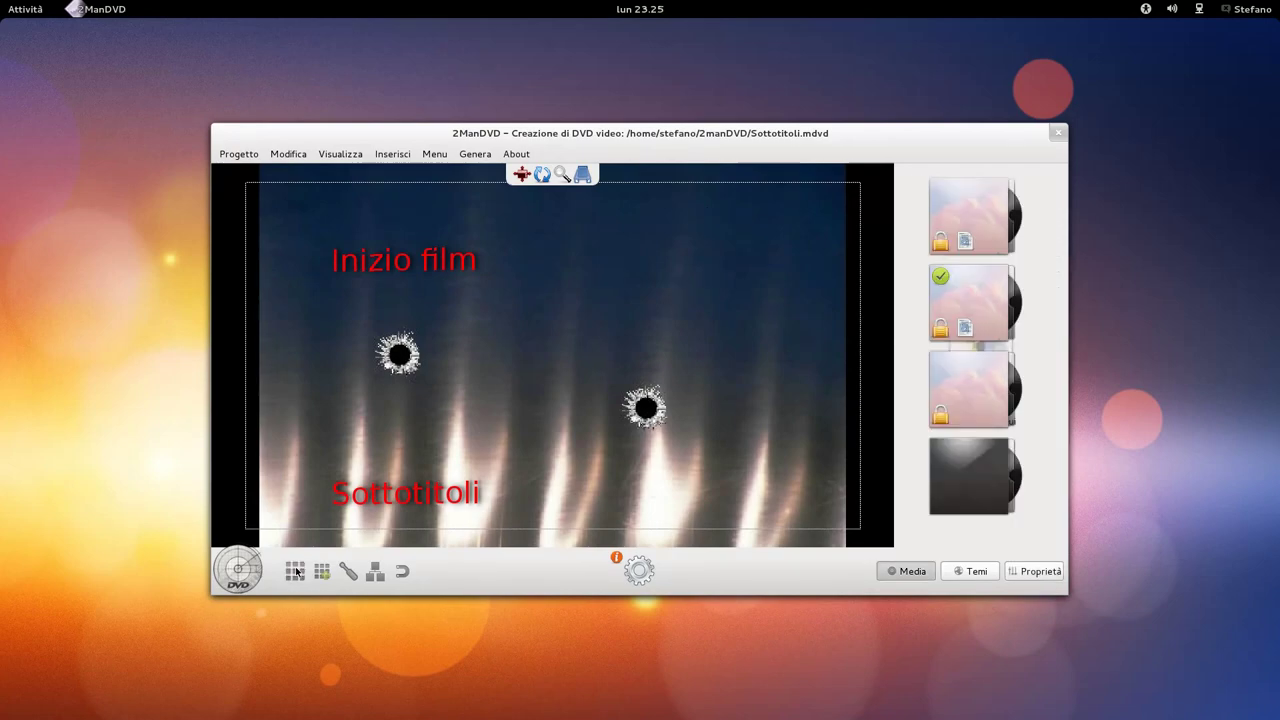
# Generate the DVD and create an ISO image of it named Sottotitoli in the 2manDVD folder.
pyautogui.click(638, 574)
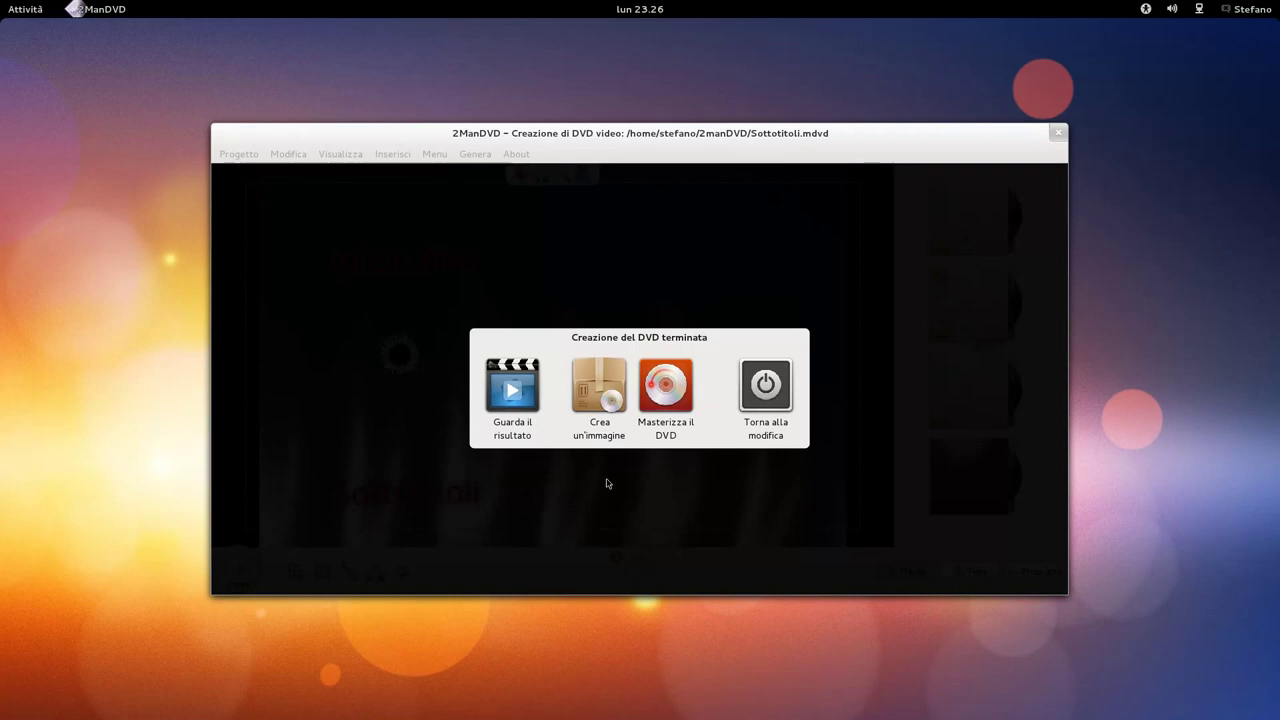
pyautogui.click(596, 390)
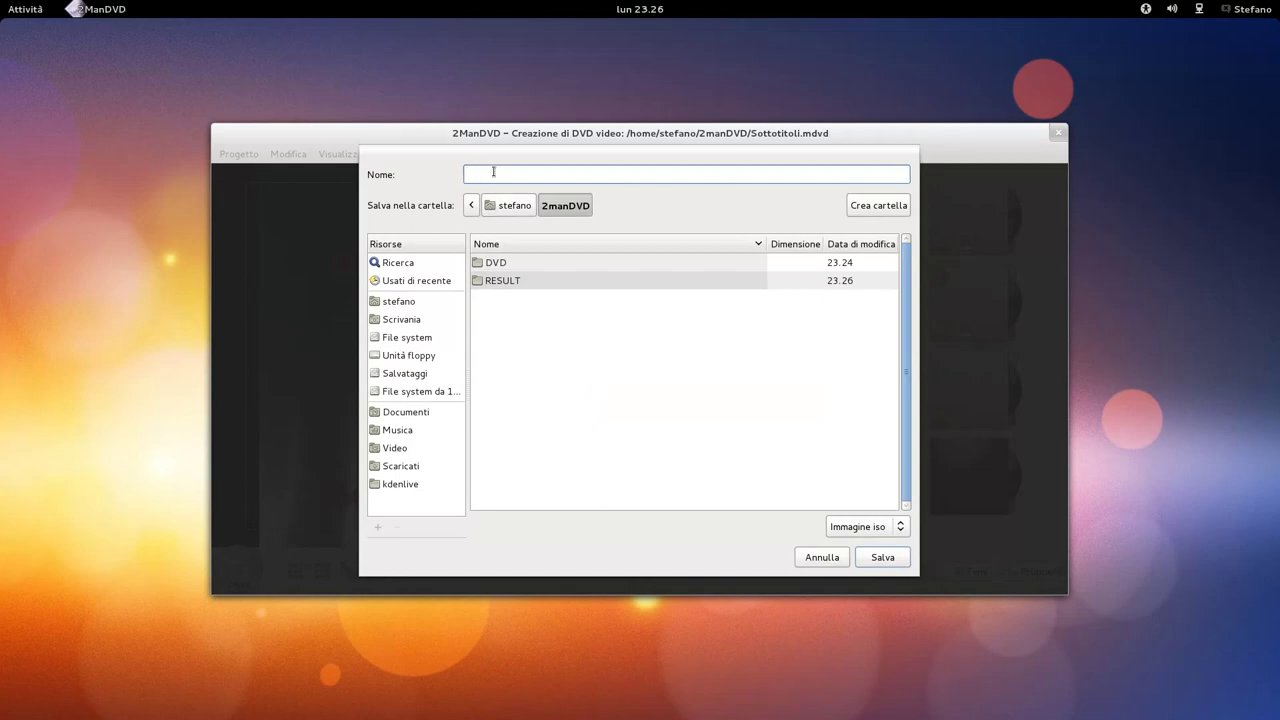
pyautogui.write('Sottotitoli')
pyautogui.click(877, 561)
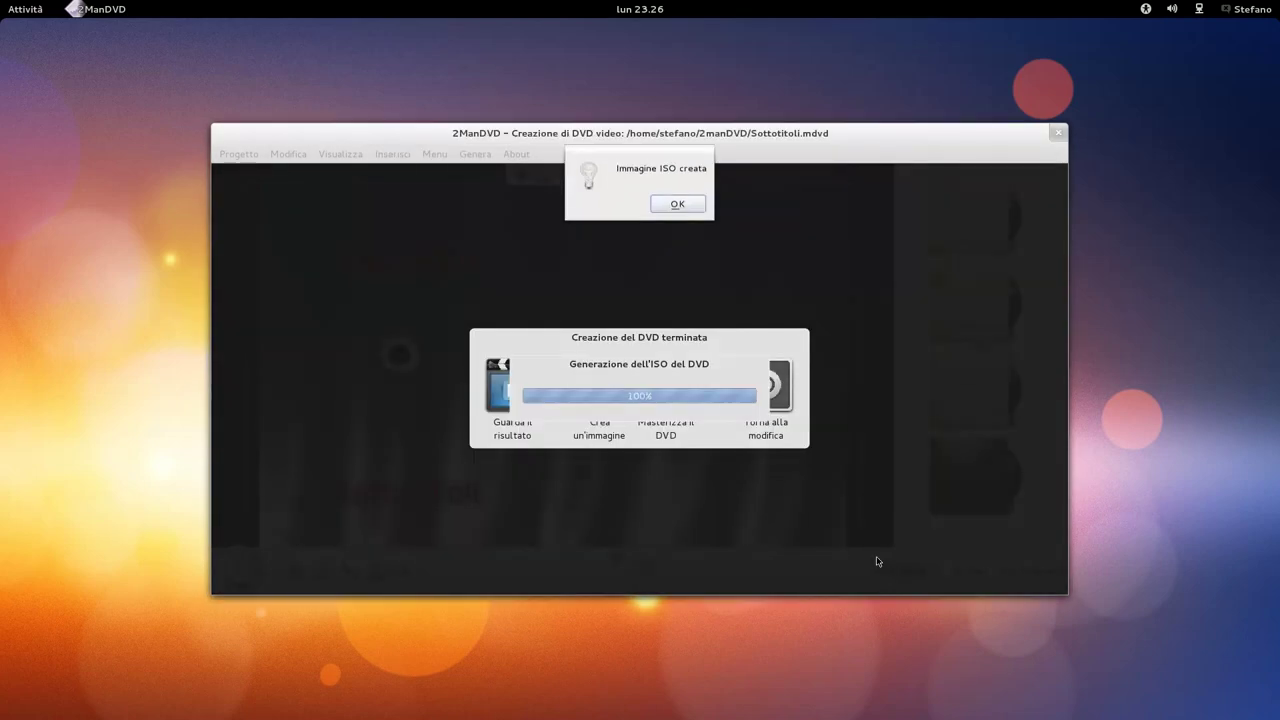
pyautogui.click(675, 210)
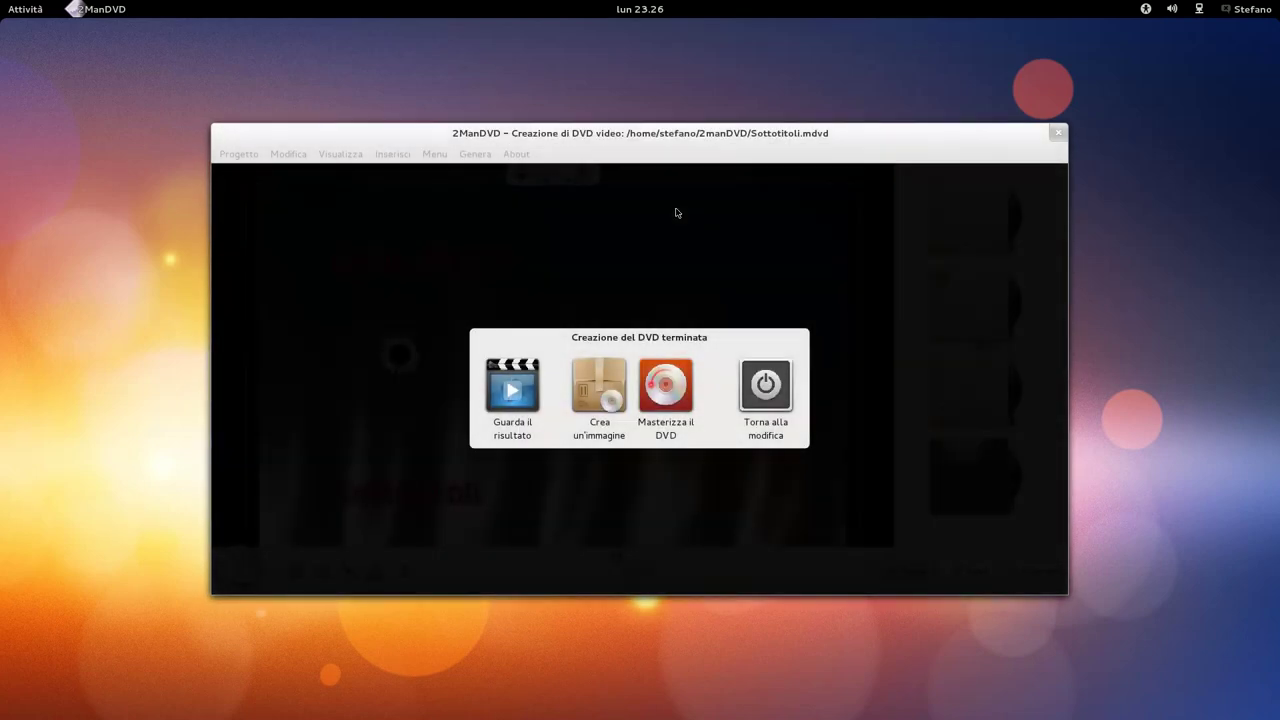
# Switch to the file manager, open Sottotitoli.iso from the 2manDVD folder in VLC, and enlarge the player window.
pyautogui.moveTo(2, 2)
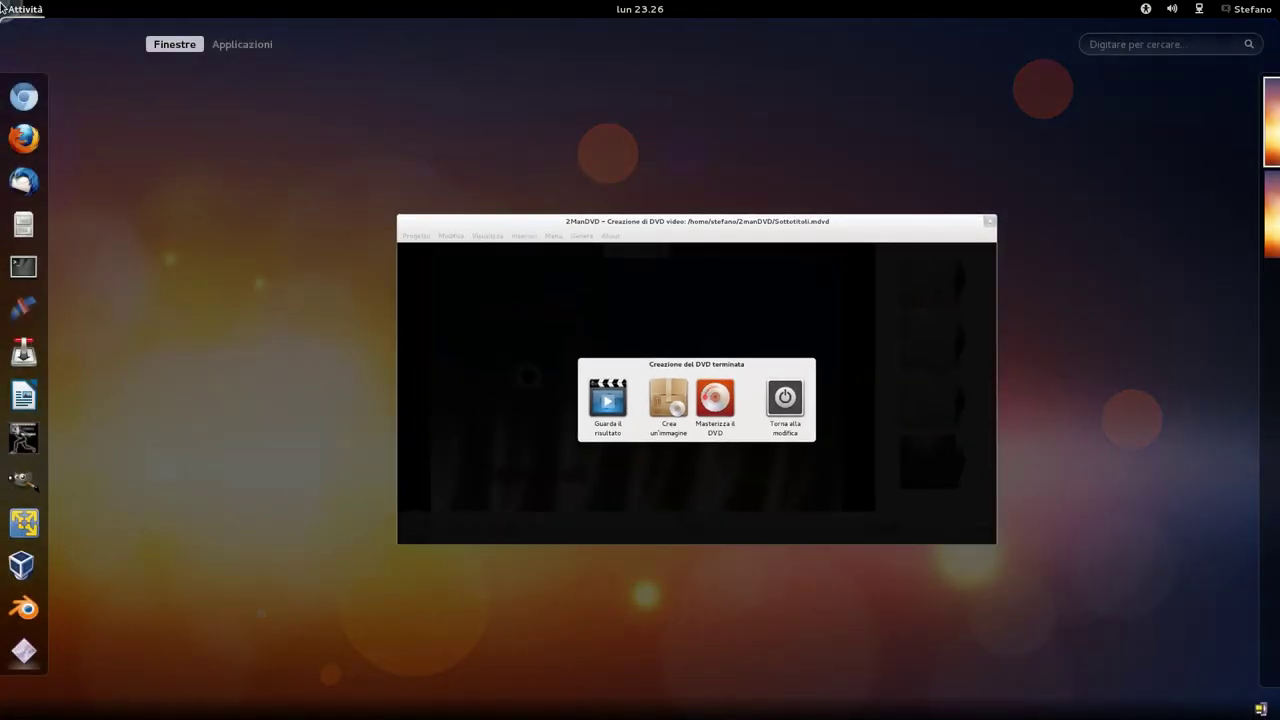
pyautogui.click(30, 222)
pyautogui.doubleClick(250, 113)
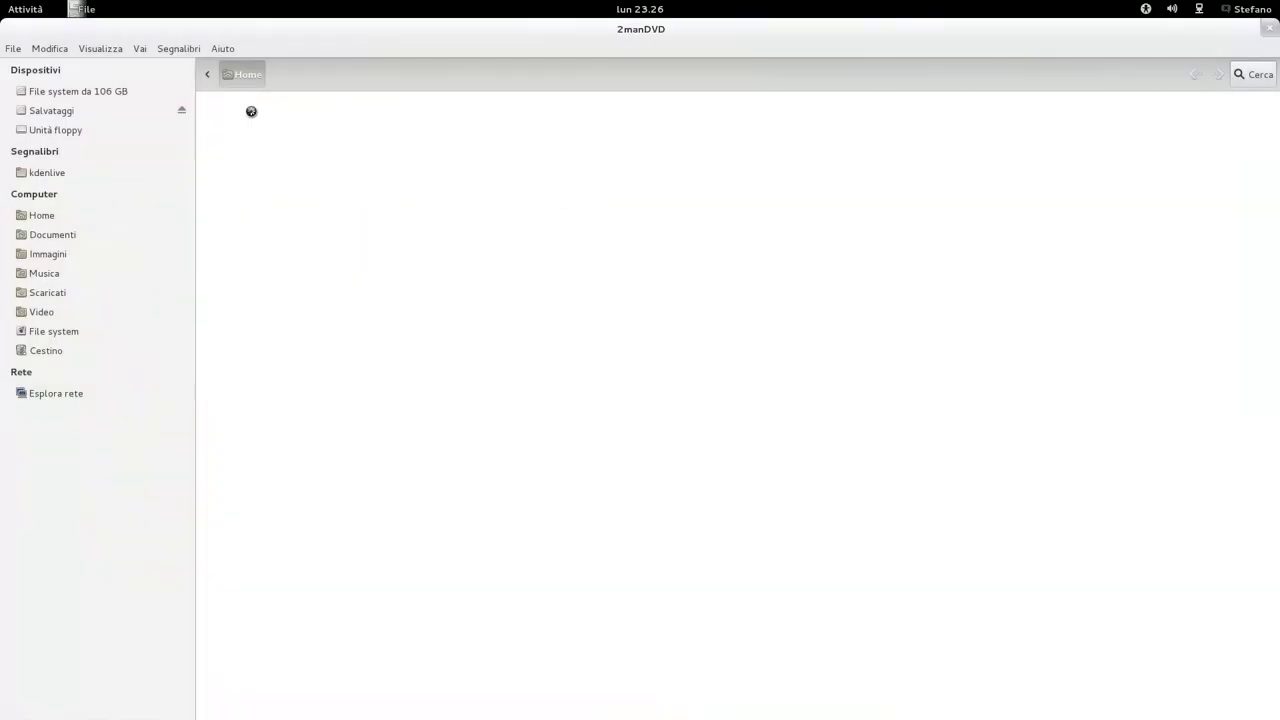
pyautogui.rightClick(662, 117)
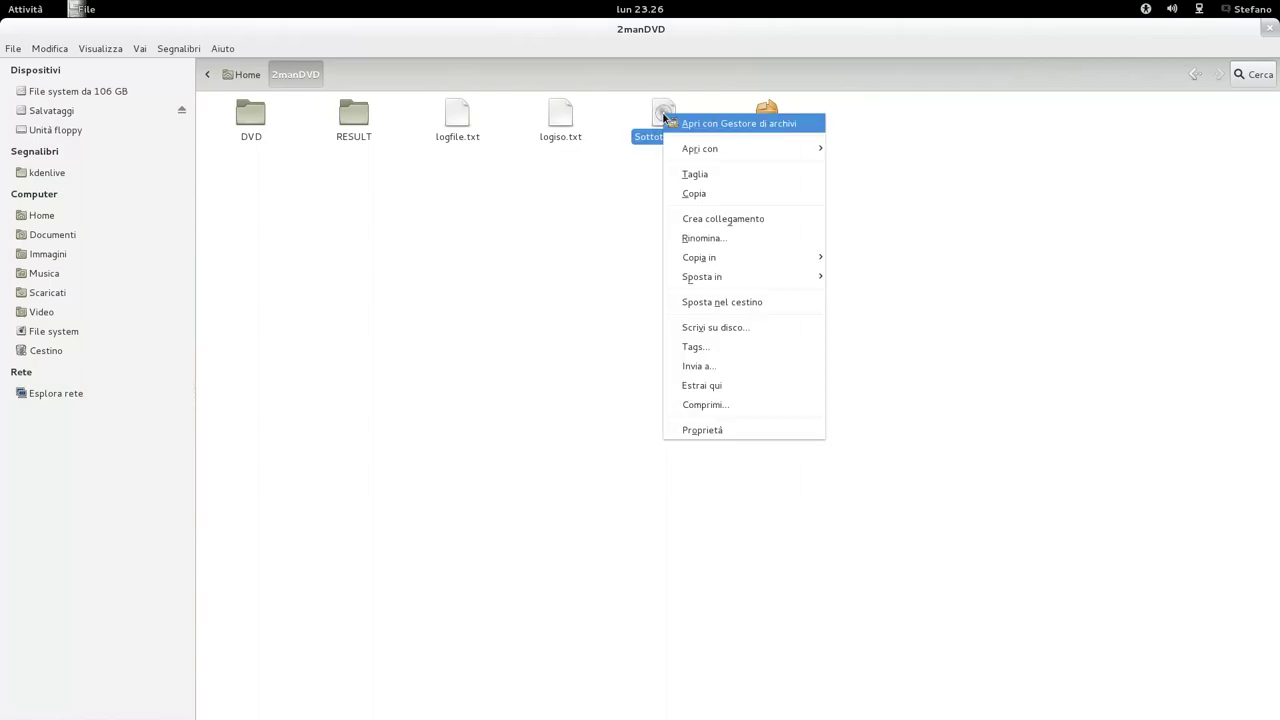
pyautogui.moveTo(749, 147)
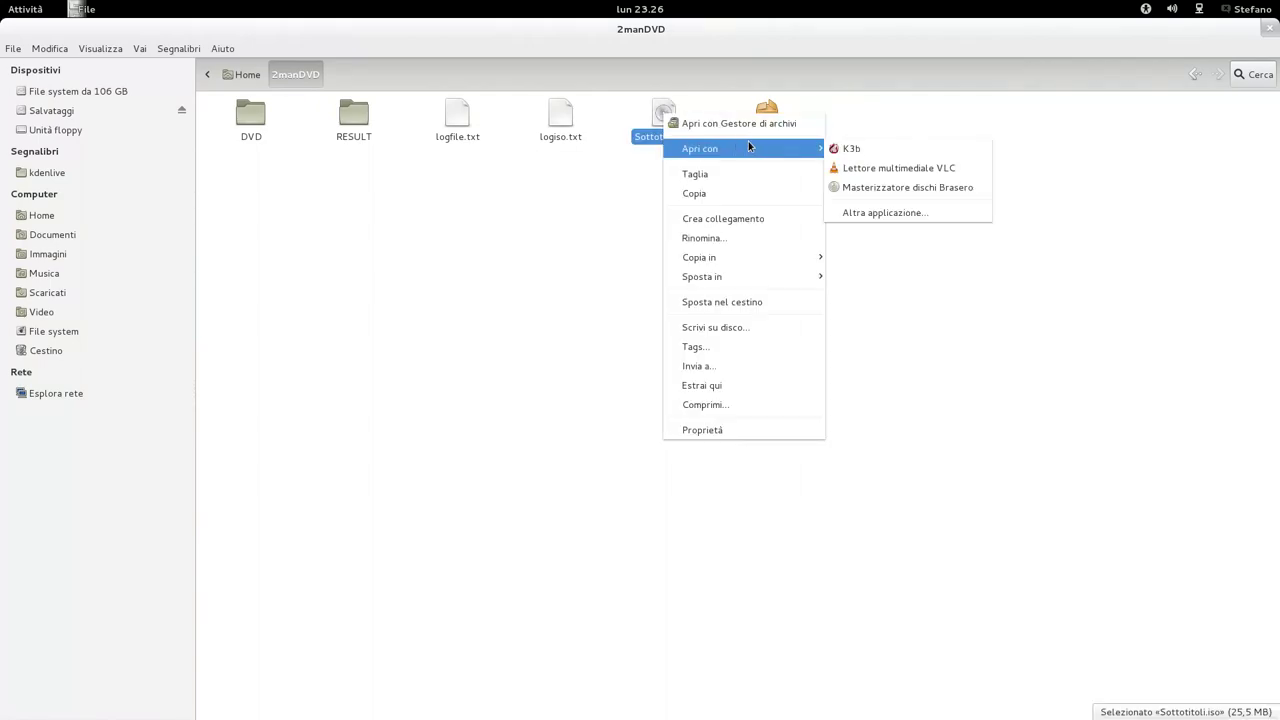
pyautogui.click(935, 168)
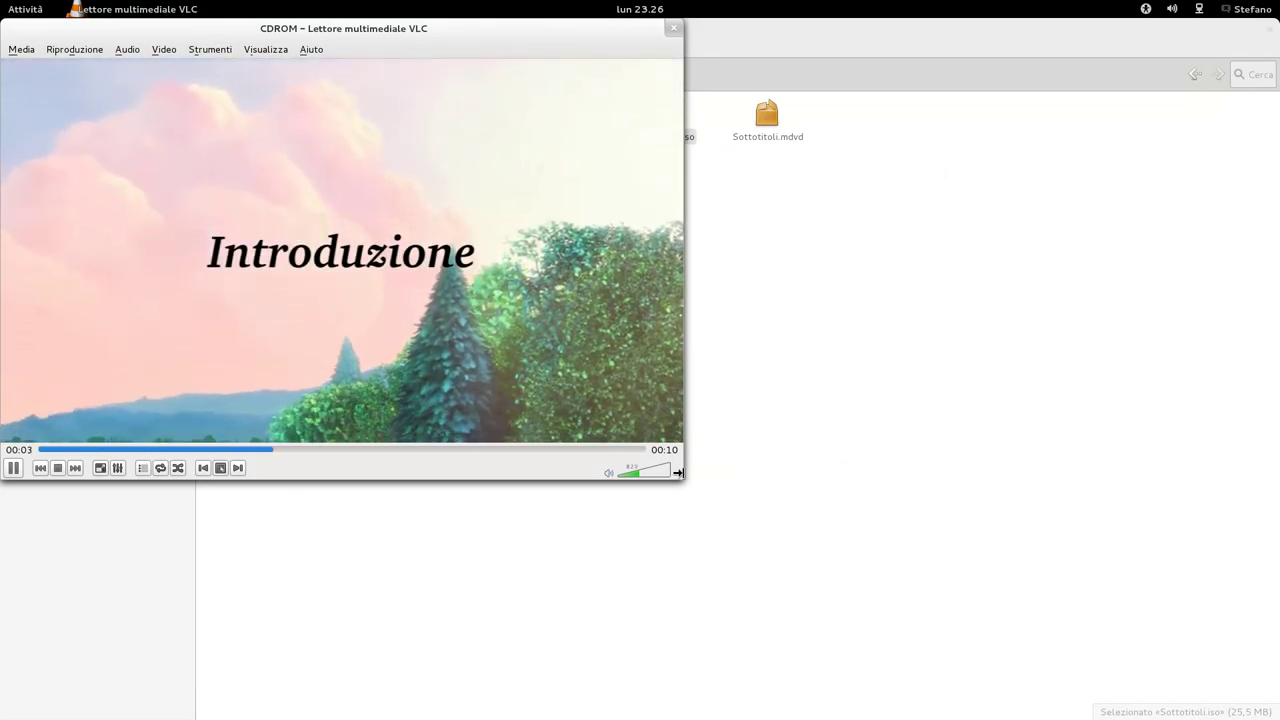
pyautogui.moveTo(712, 484); pyautogui.dragTo(951, 604)
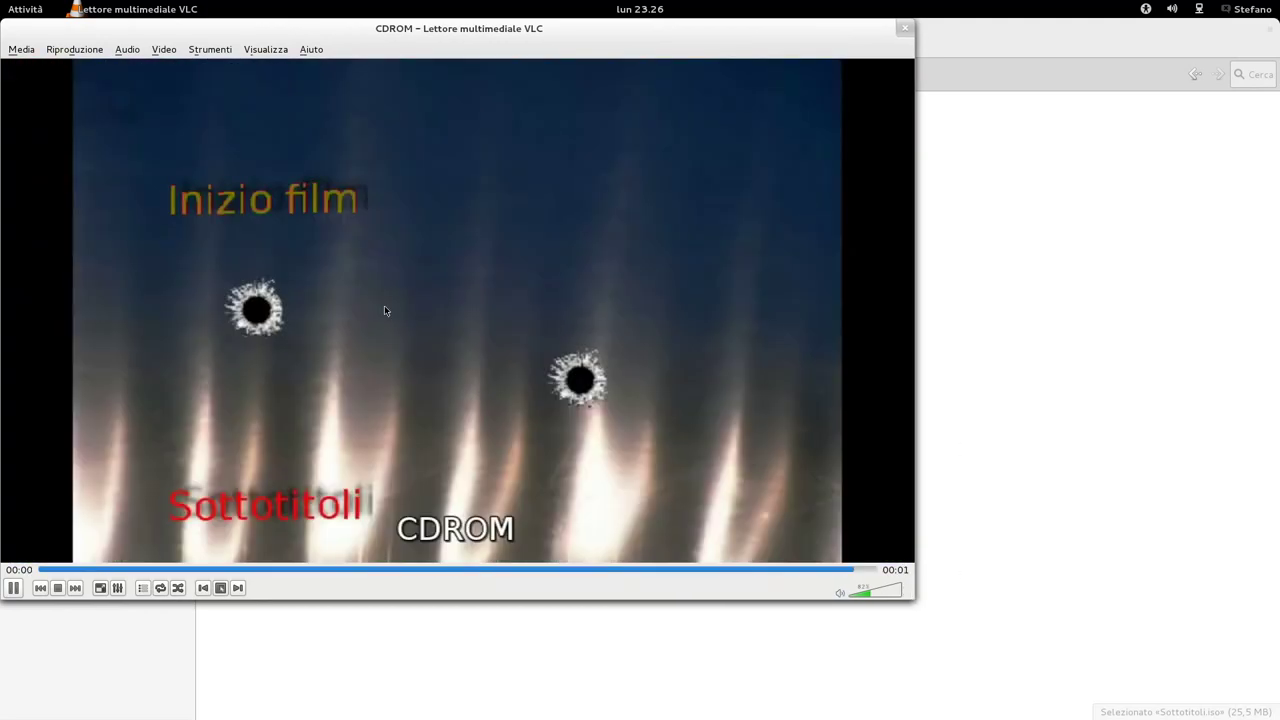
# Test the DVD's subtitle menu by playing the Italian-subtitled video and, after returning through the main menu, the English-subtitled one.
pyautogui.click(273, 507)
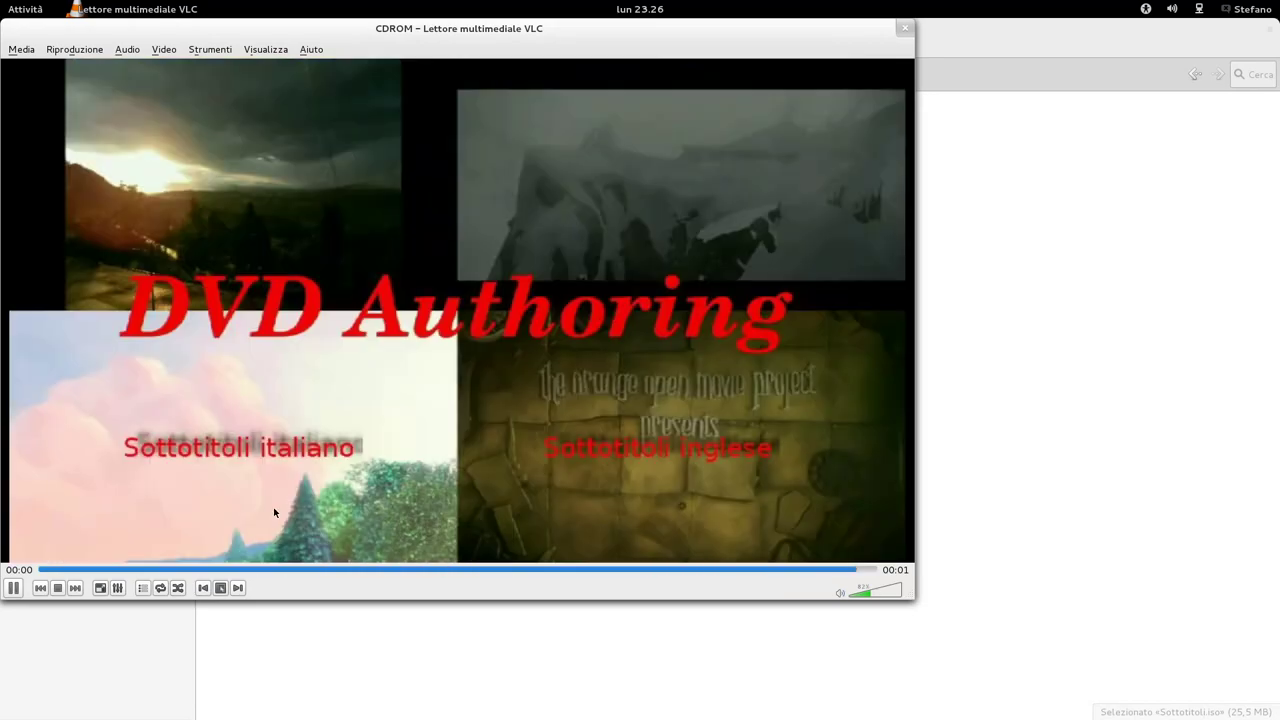
pyautogui.click(270, 452)
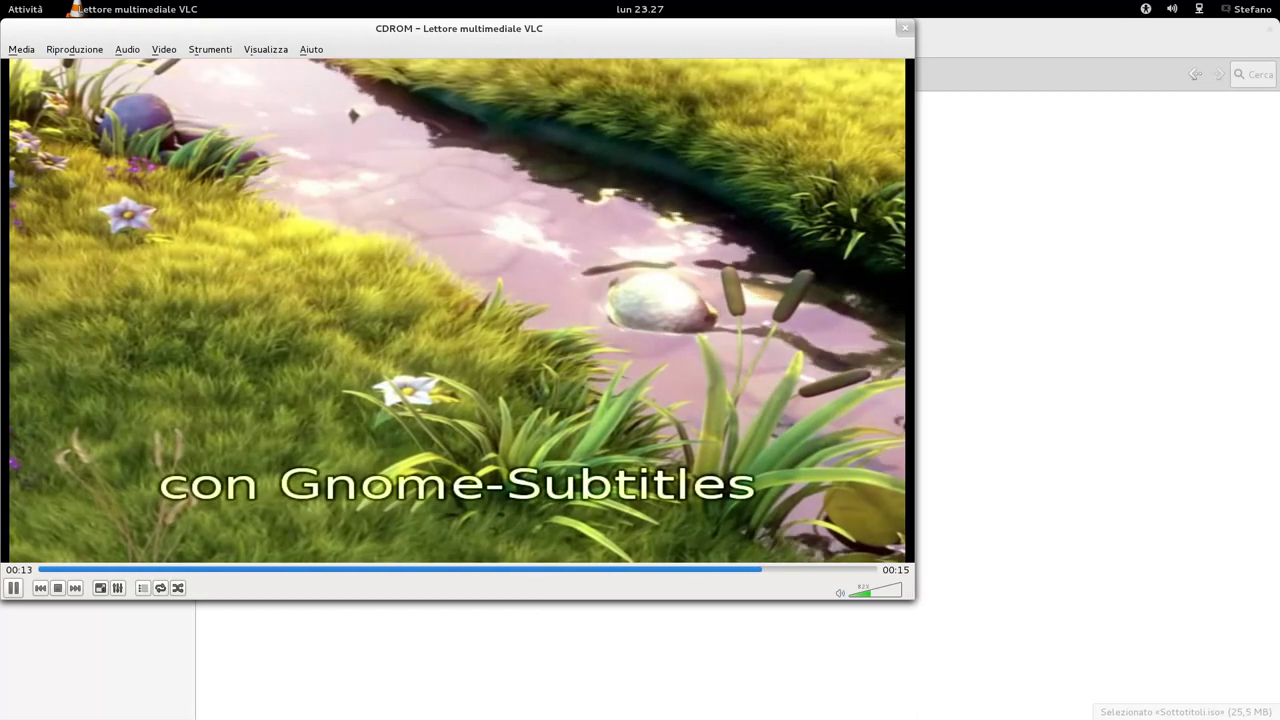
pyautogui.click(75, 589)
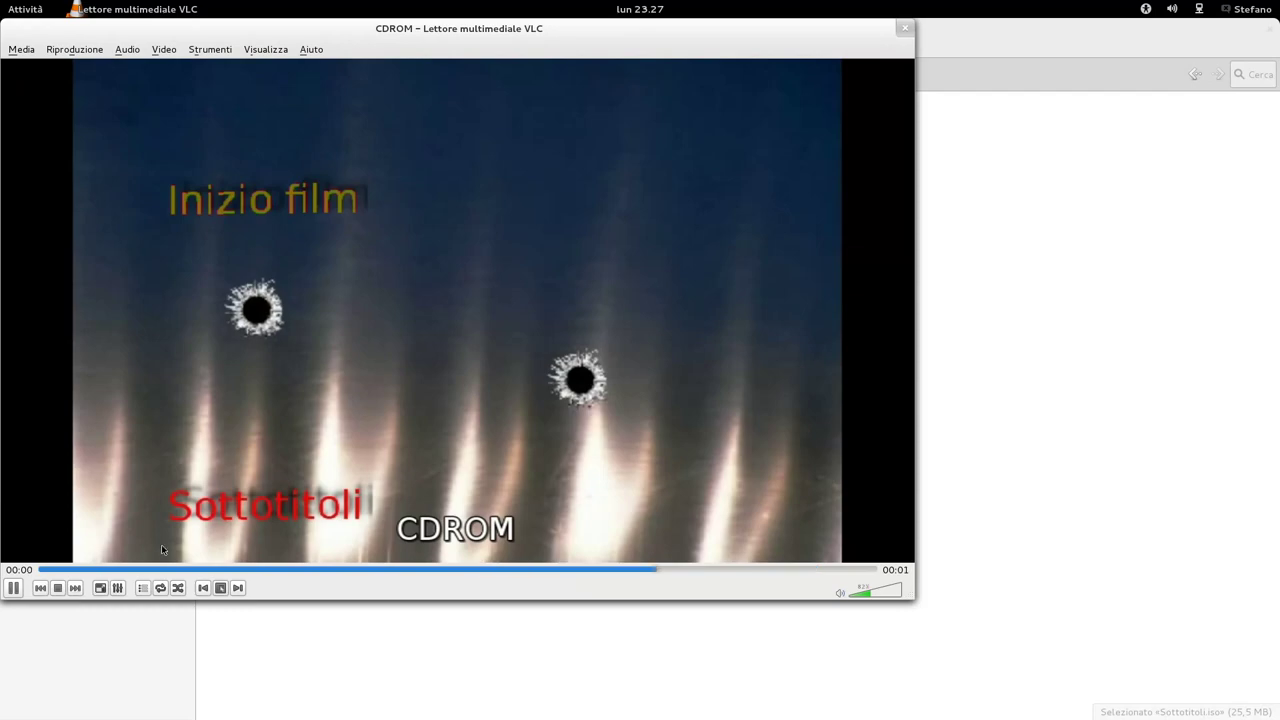
pyautogui.click(268, 511)
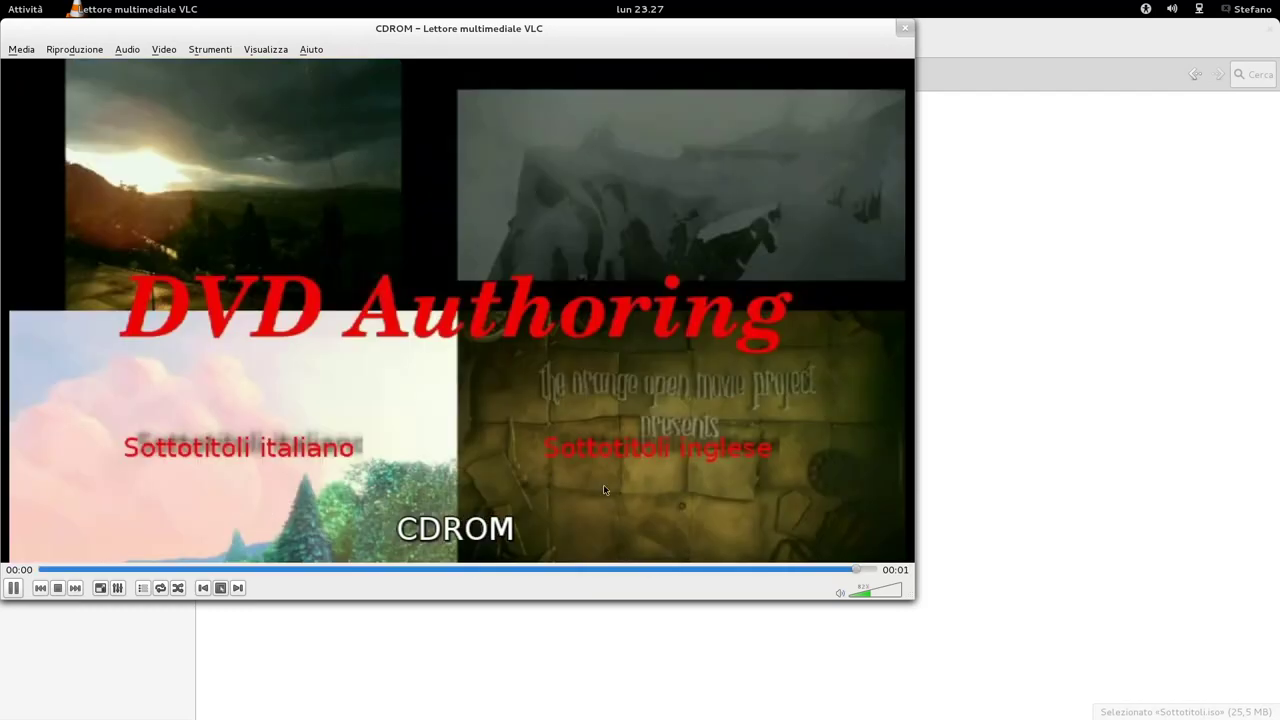
pyautogui.click(645, 450)
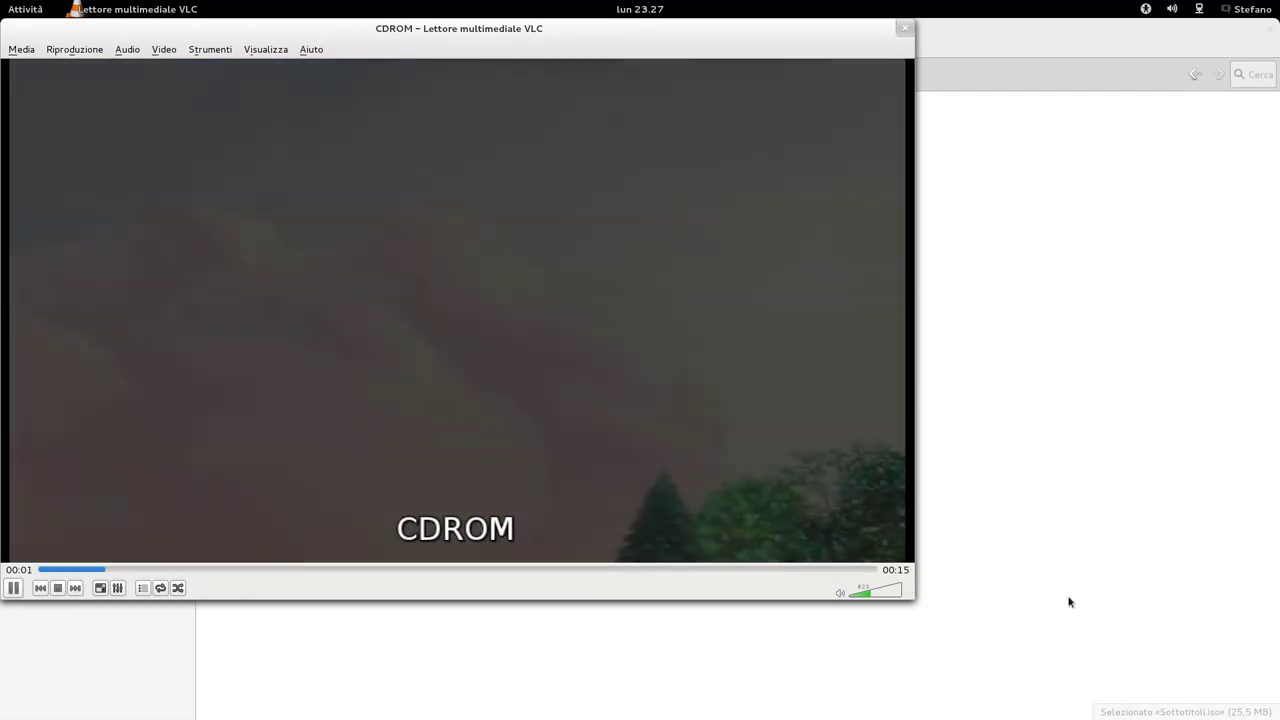